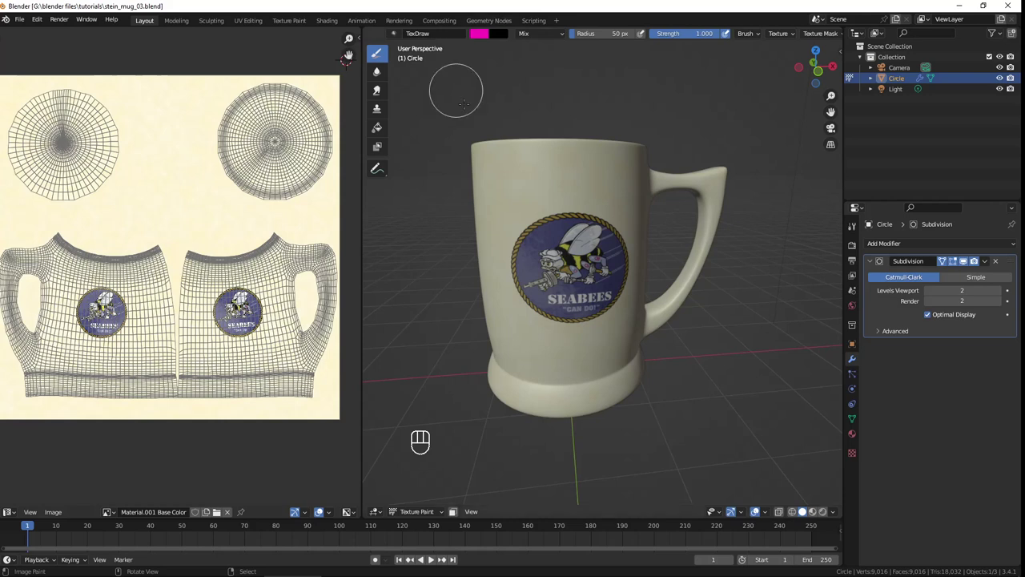
- Orbit and zoom around the mug to inspect the Seabees logo, ending in front view
mouse_move(576, 197)
middle_mouse_down()
mouse_move(583, 237)
mouse_move(577, 226)
middle_mouse_up()
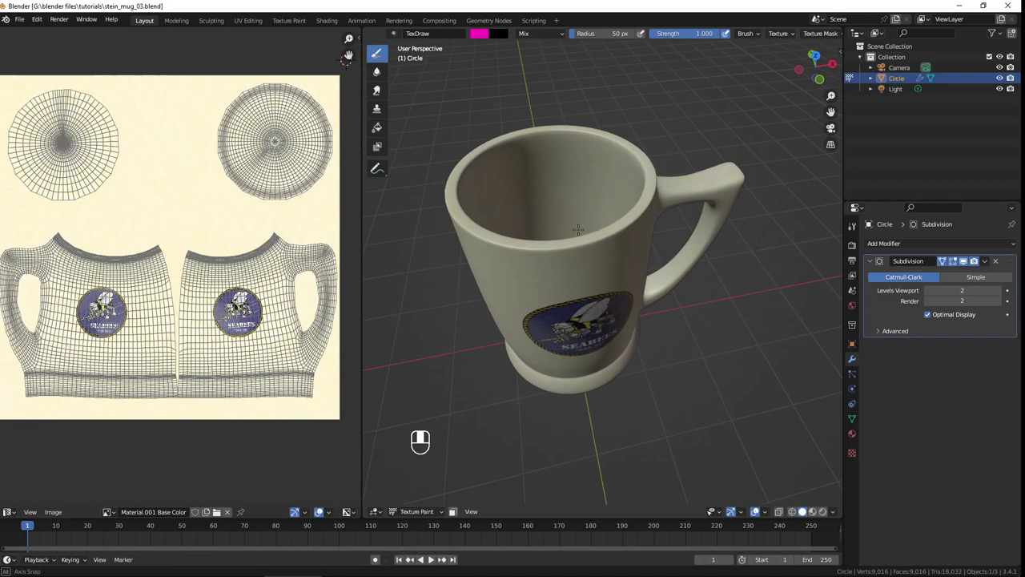
mouse_move(585, 264)
middle_mouse_down()
mouse_move(588, 330)
mouse_move(600, 304)
mouse_move(584, 297)
mouse_move(628, 323)
middle_mouse_up()
scroll(605, 311, "down", 1)
scroll(606, 312, "down", 1)
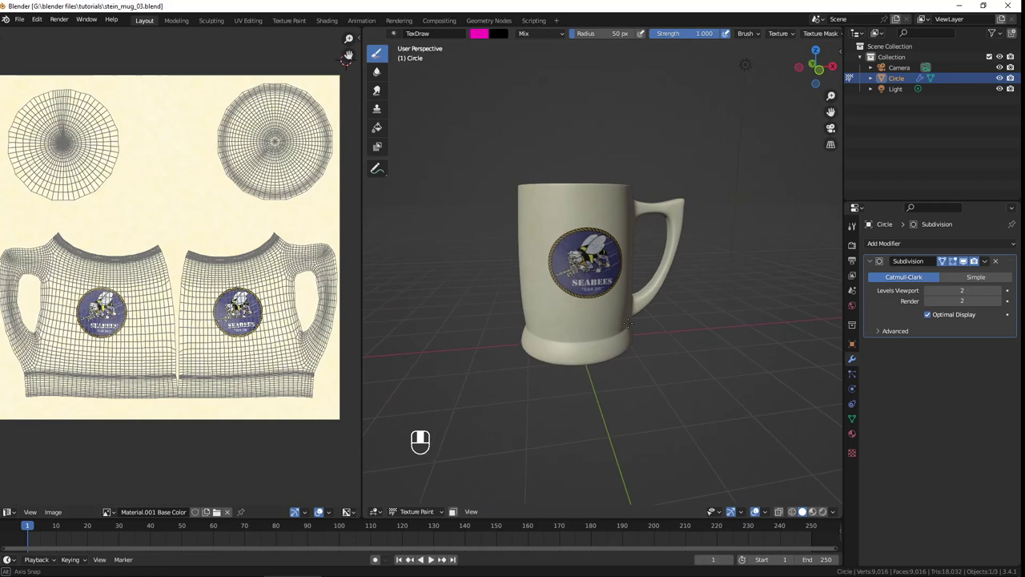
middle_click_drag(590, 389, 573, 391)
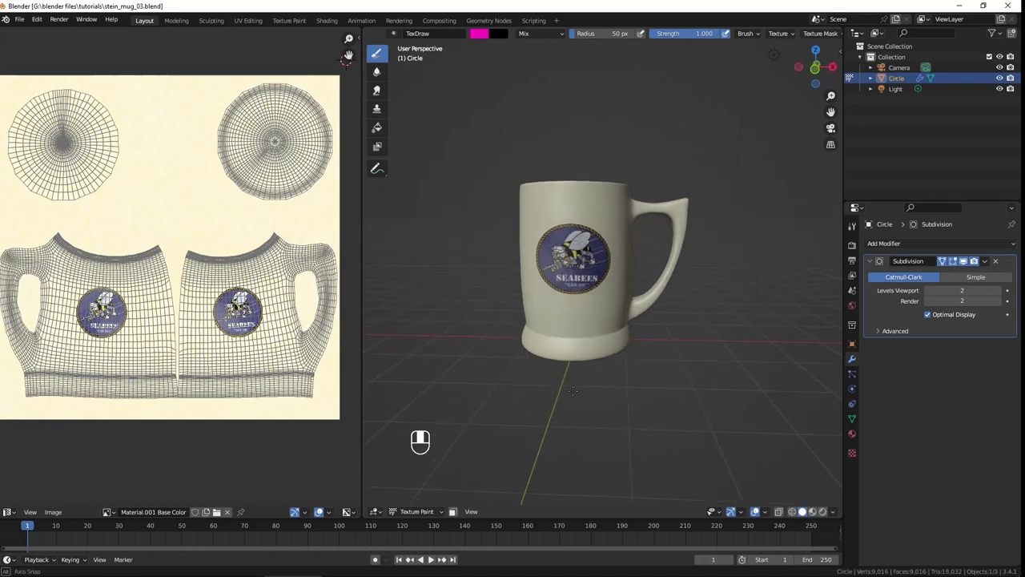
scroll(572, 390, "up", 1)
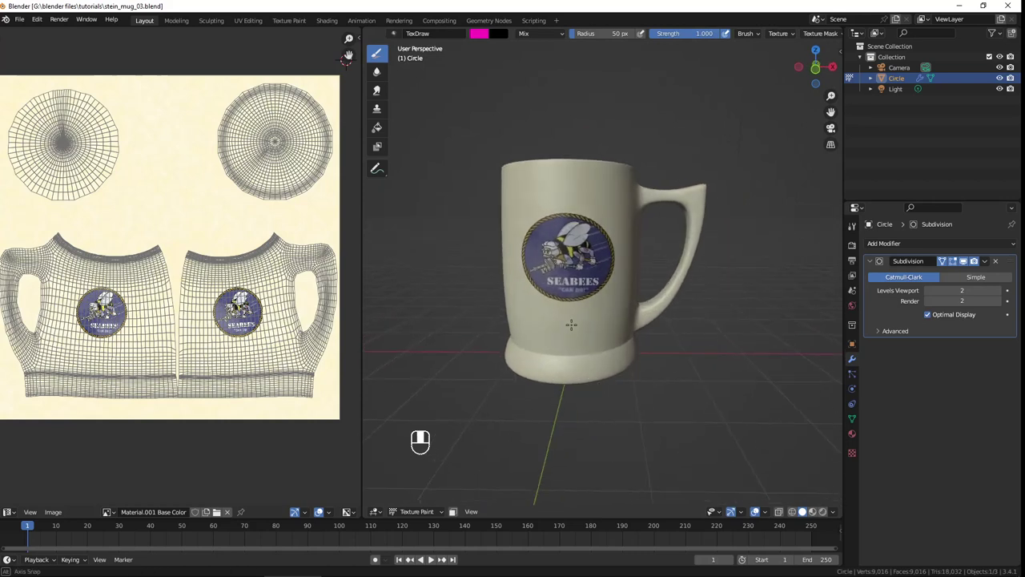
middle_click_drag(571, 324, 575, 324)
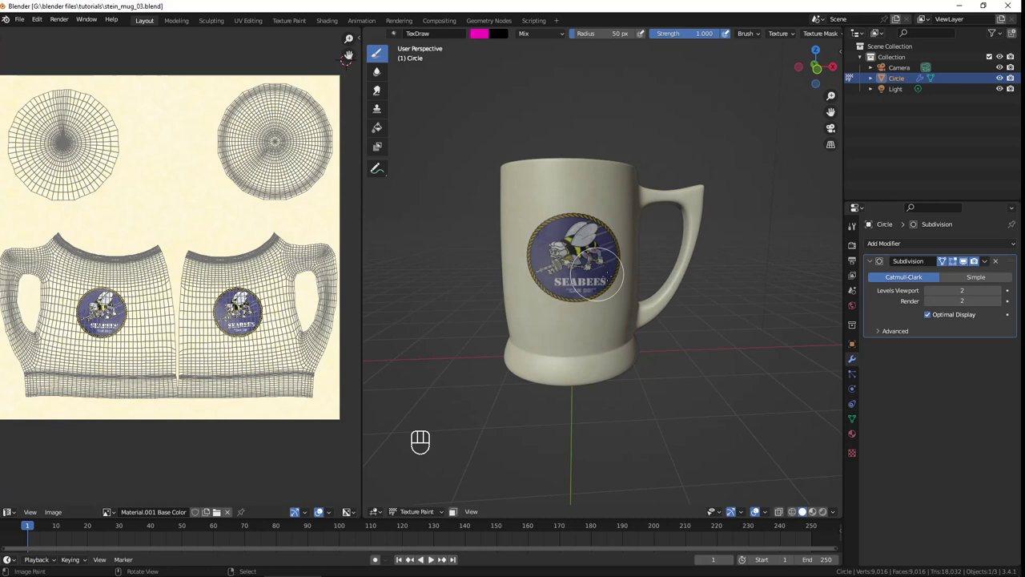
mouse_move(597, 274)
middle_mouse_down()
mouse_move(666, 314)
mouse_move(636, 287)
mouse_move(522, 250)
middle_mouse_up()
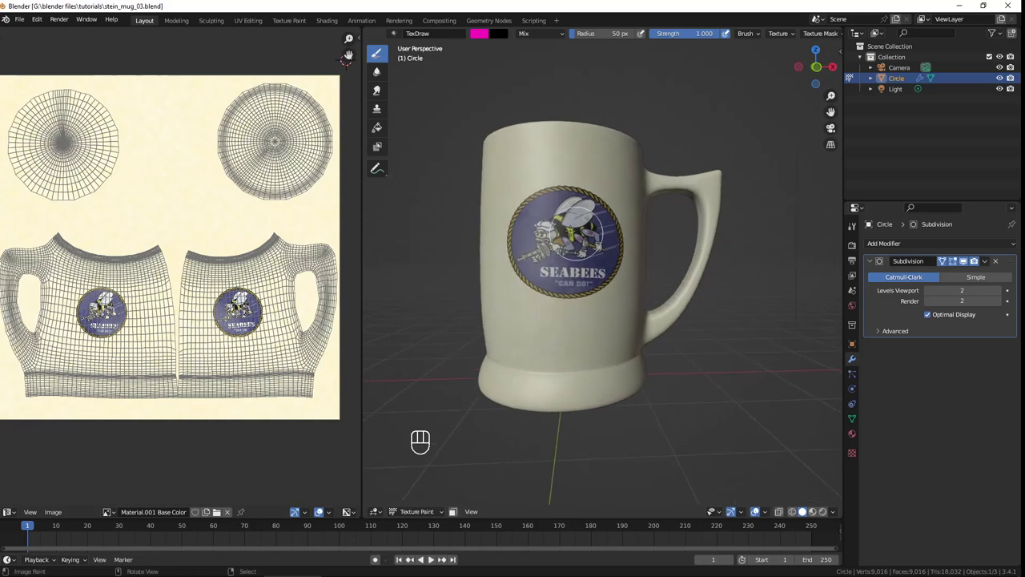
scroll(521, 250, "up", 2)
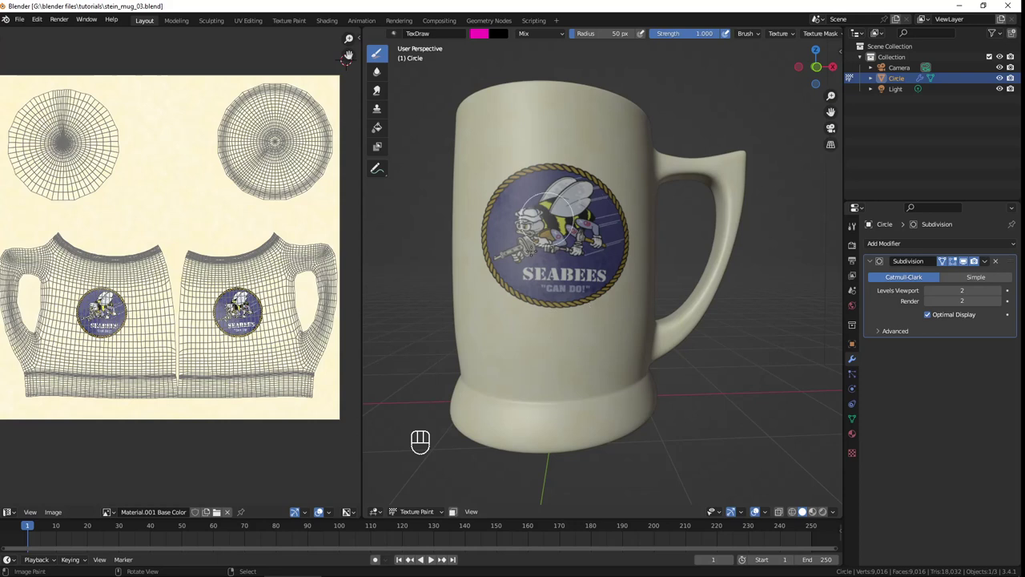
middle_click_drag(601, 299, 589, 310)
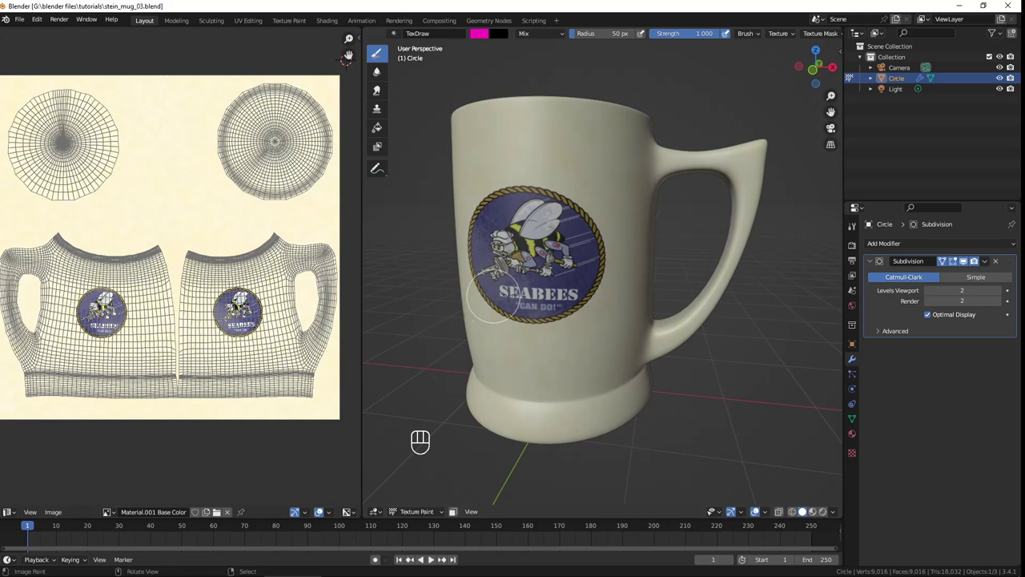
scroll(588, 311, "down", 5)
key("KP_1")
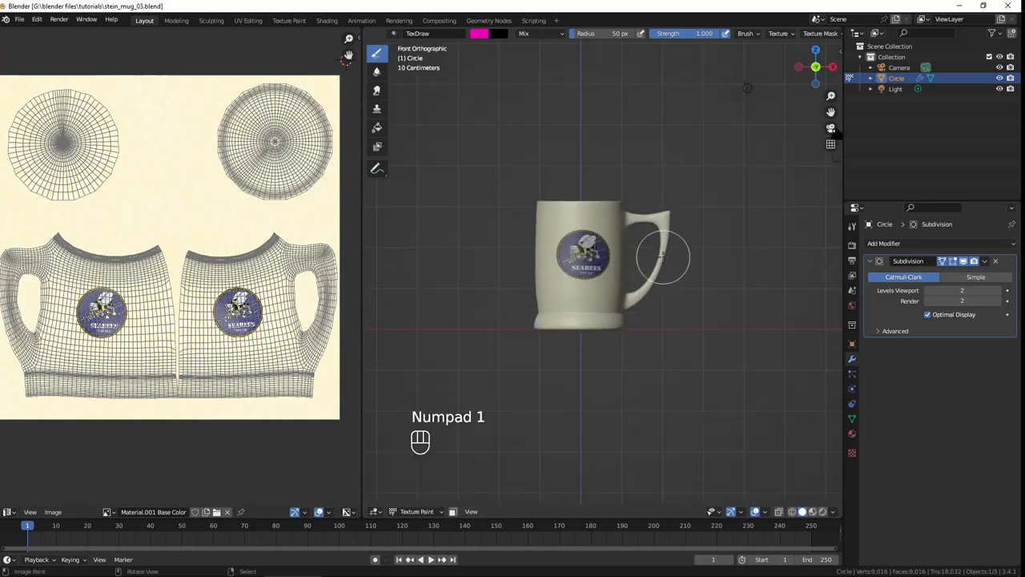
scroll(661, 261, "up", 2)
scroll(667, 267, "up", 2)
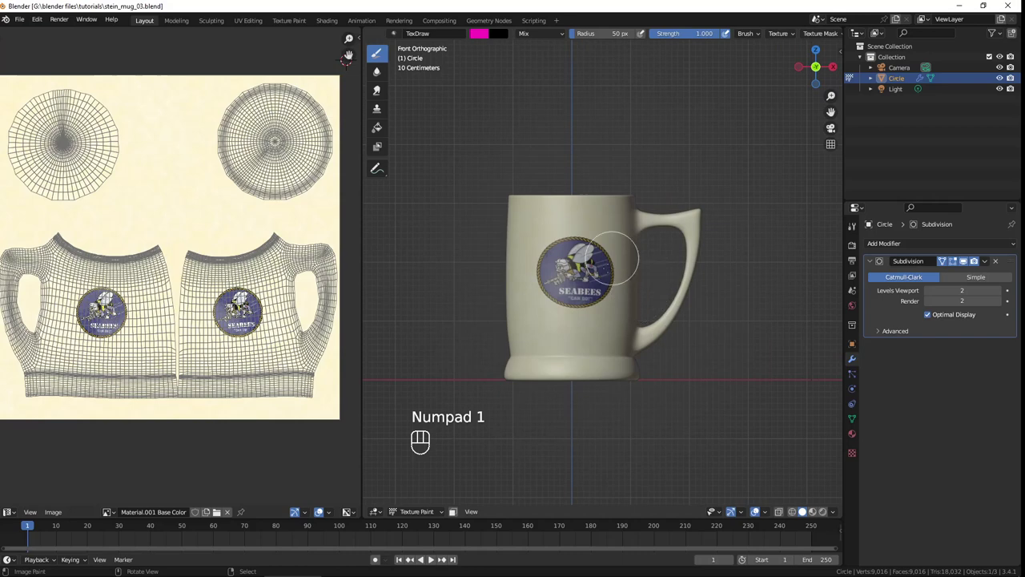
- Preview the mug in Material shading from Object Mode, then return to Texture Paint mode
left_click(416, 511)
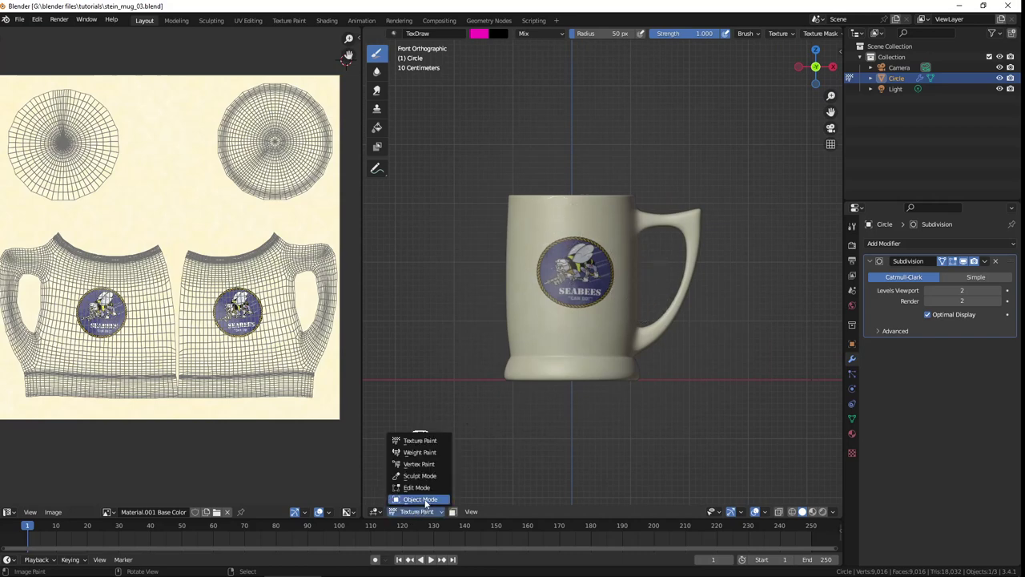
left_click(424, 500)
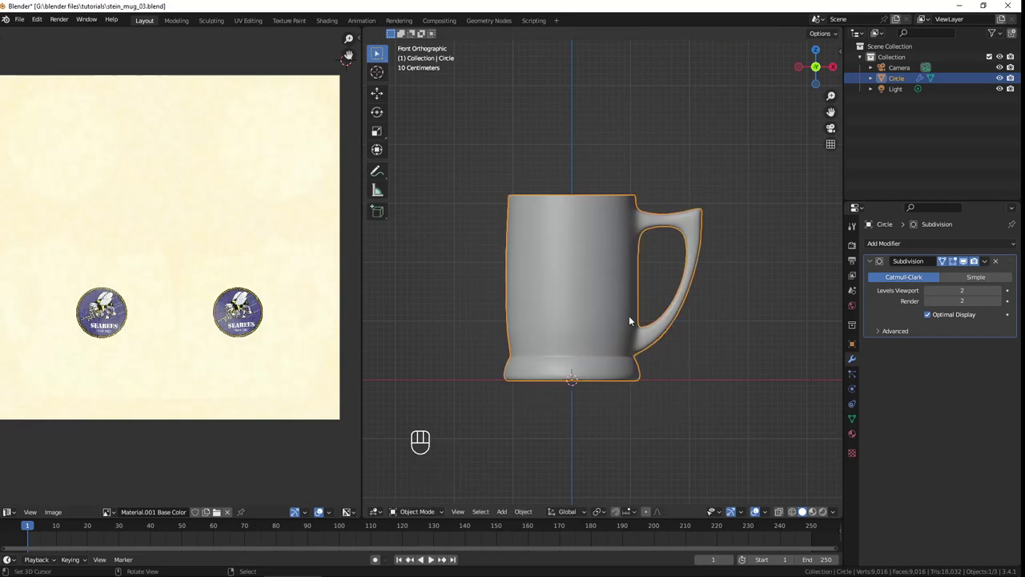
left_click(812, 513)
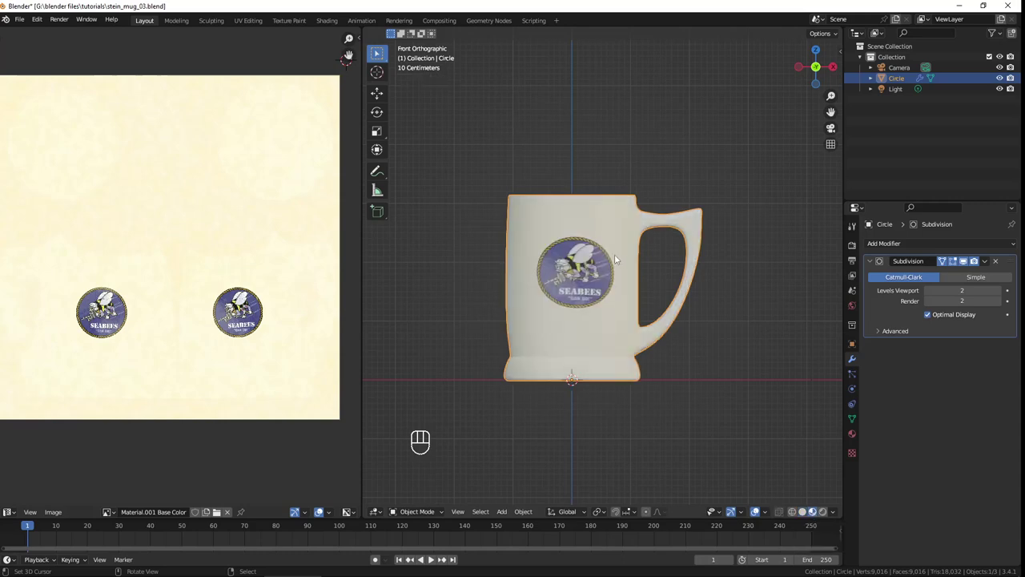
mouse_move(614, 254)
middle_mouse_down()
mouse_move(522, 318)
mouse_move(585, 326)
middle_mouse_up()
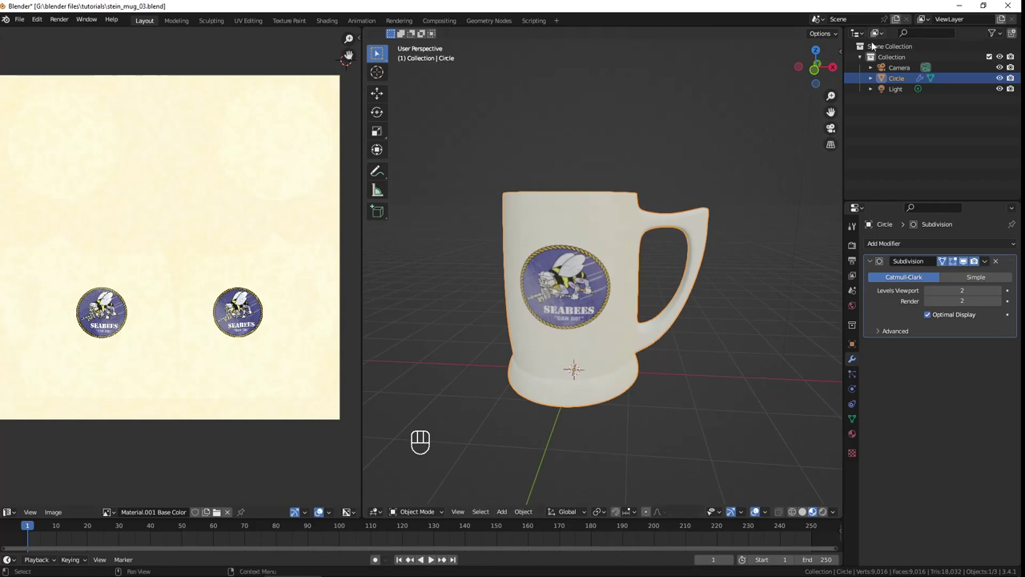
left_click(423, 513)
left_click(420, 441)
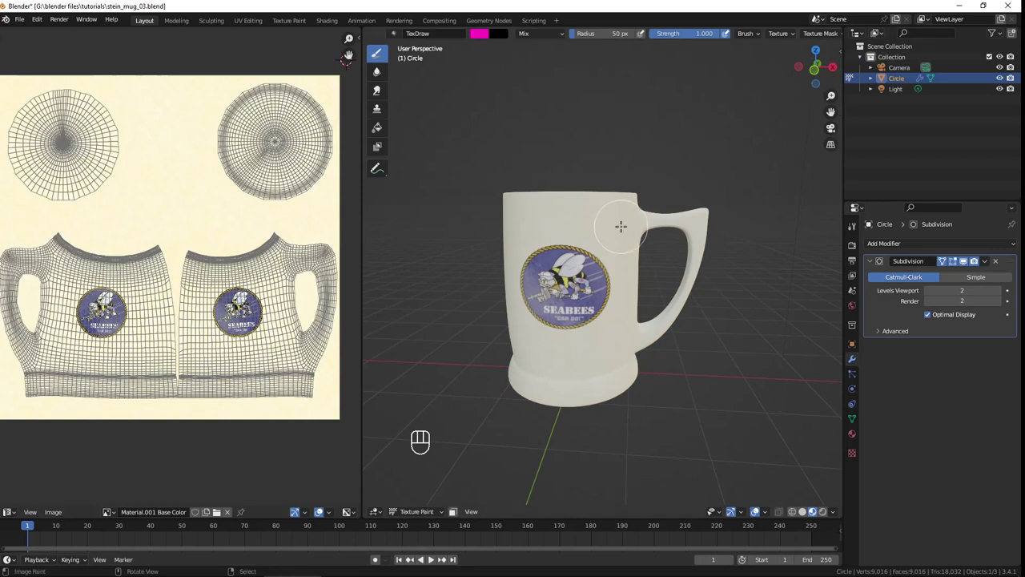
- Show the tool settings sidebar and rename Material.001 to 'Stein Mug Material'
key("t")
key("t")
key("n")
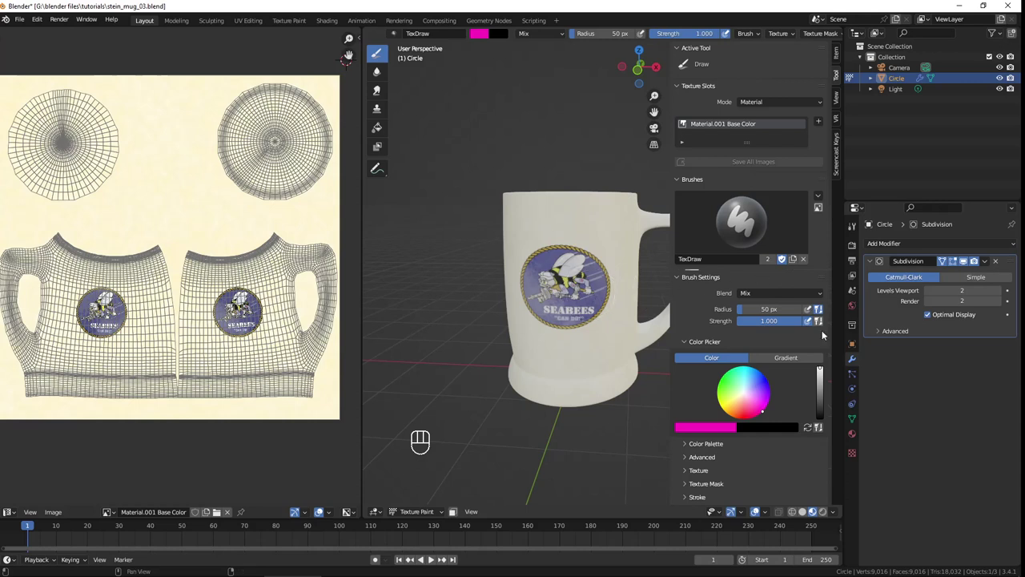
left_click(853, 433)
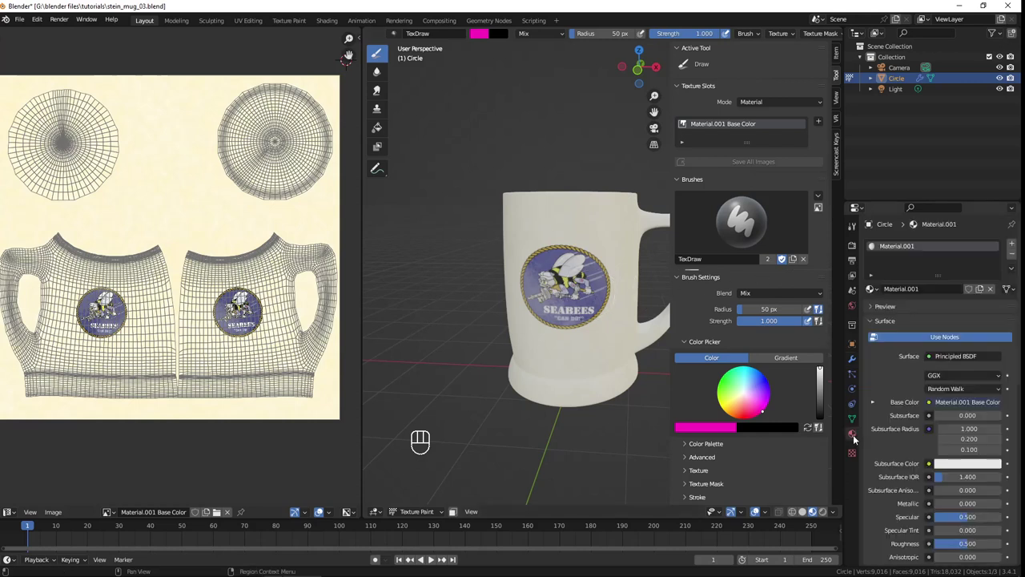
double_click(893, 248)
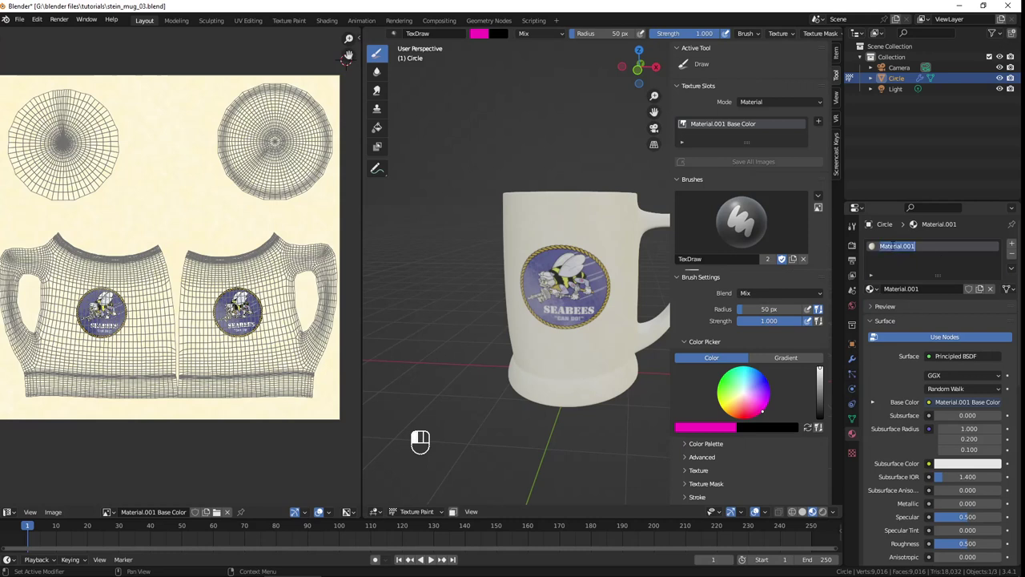
key("shift")
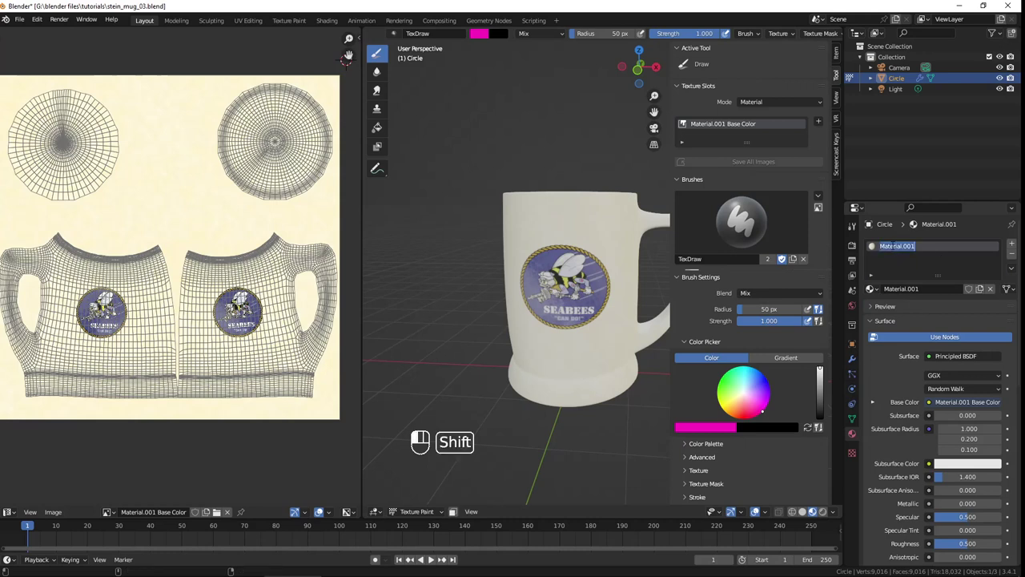
key("BackSpace")
key("shift")
type("Ste")
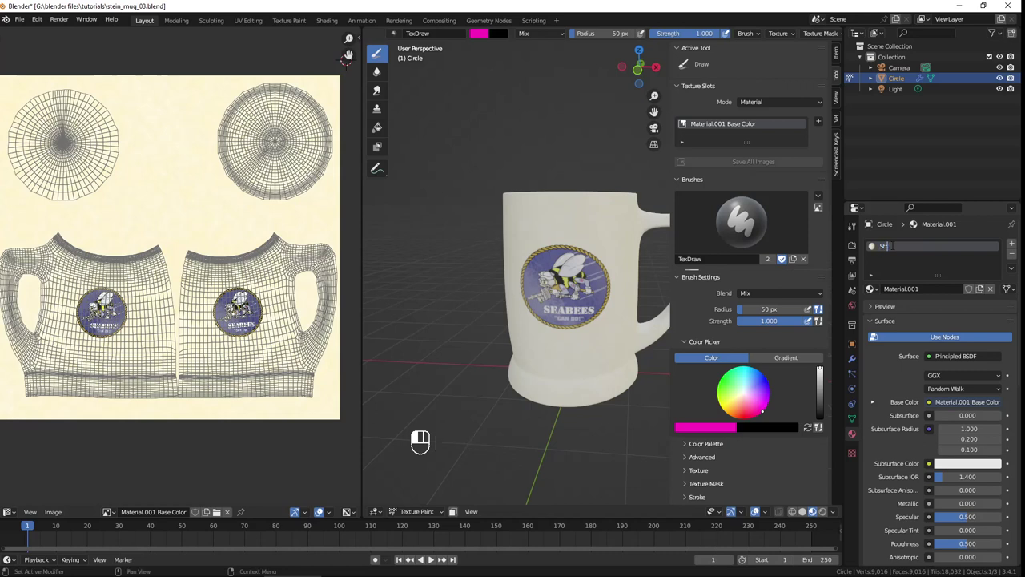
type("in Mug")
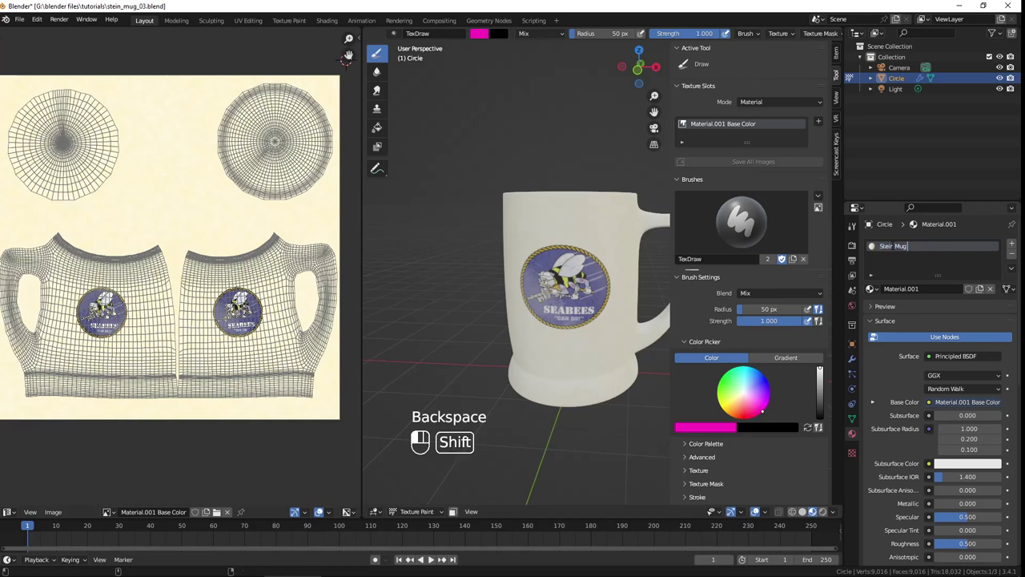
type(" Material")
key("Return")
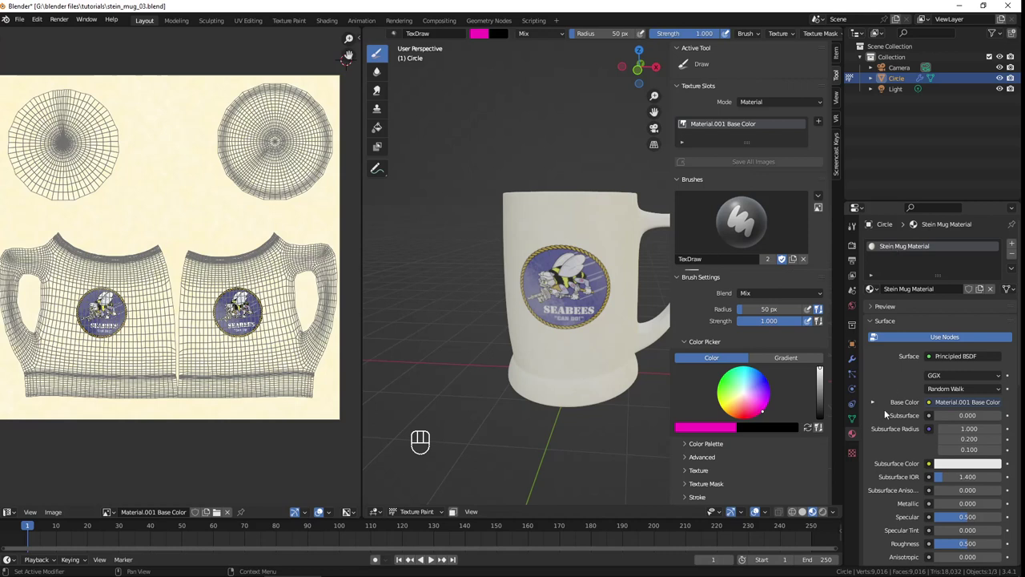
mouse_move(530, 337)
middle_mouse_down()
mouse_move(545, 337)
mouse_move(511, 331)
middle_mouse_up()
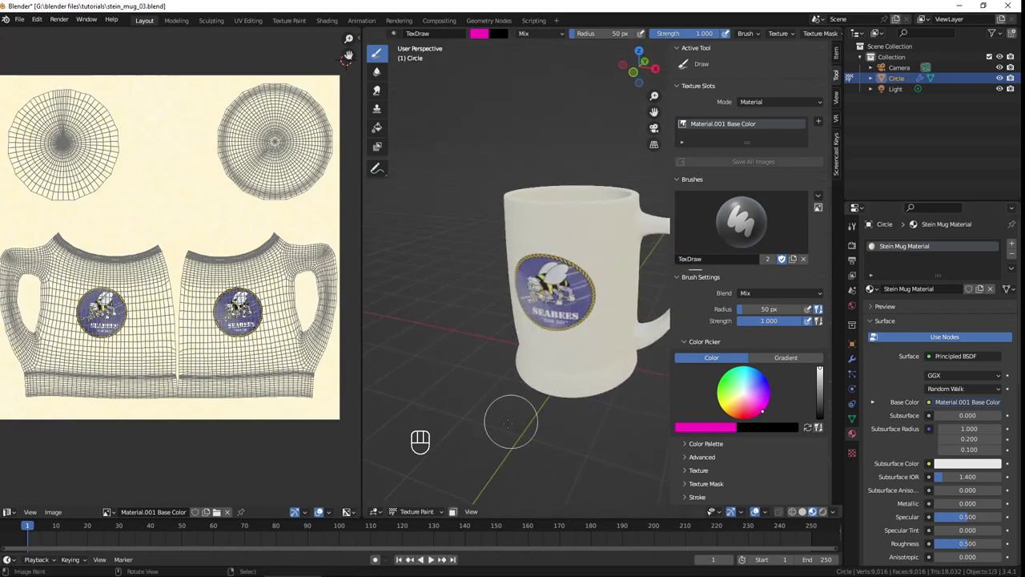
- Return the mug to Object Mode and switch the viewport to Rendered shading
left_click(420, 512)
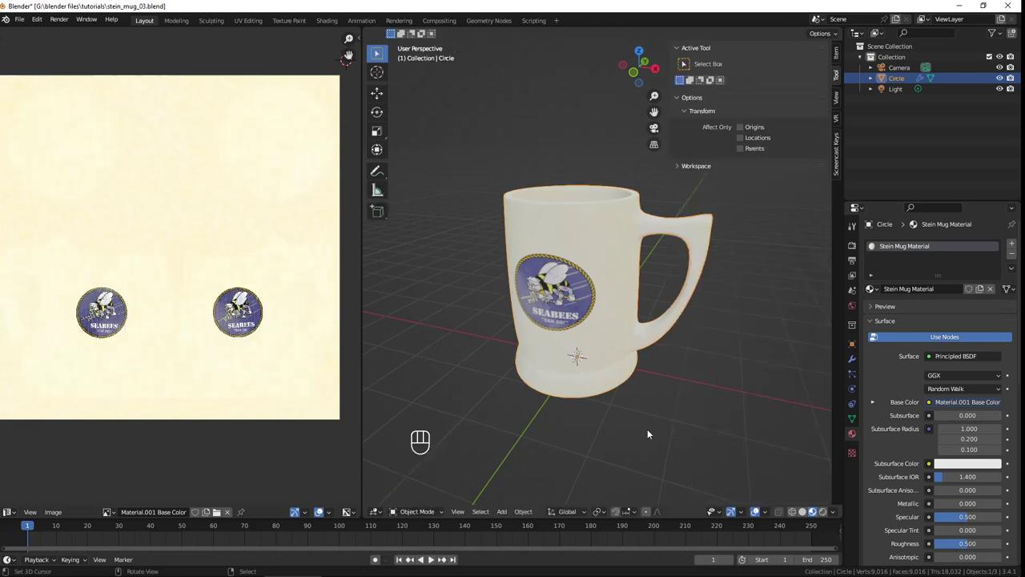
middle_click_drag(646, 429, 639, 315)
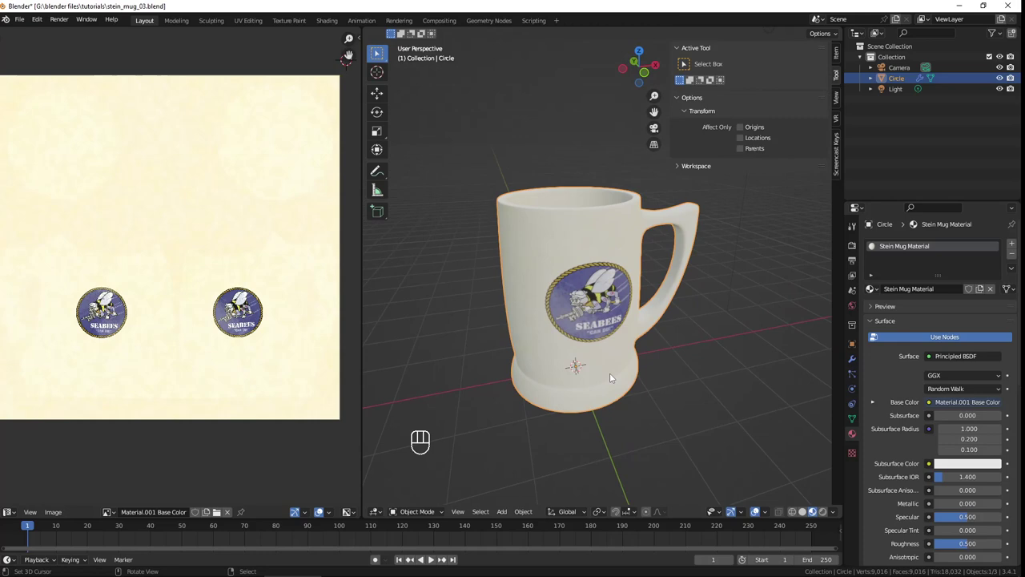
left_click(822, 517)
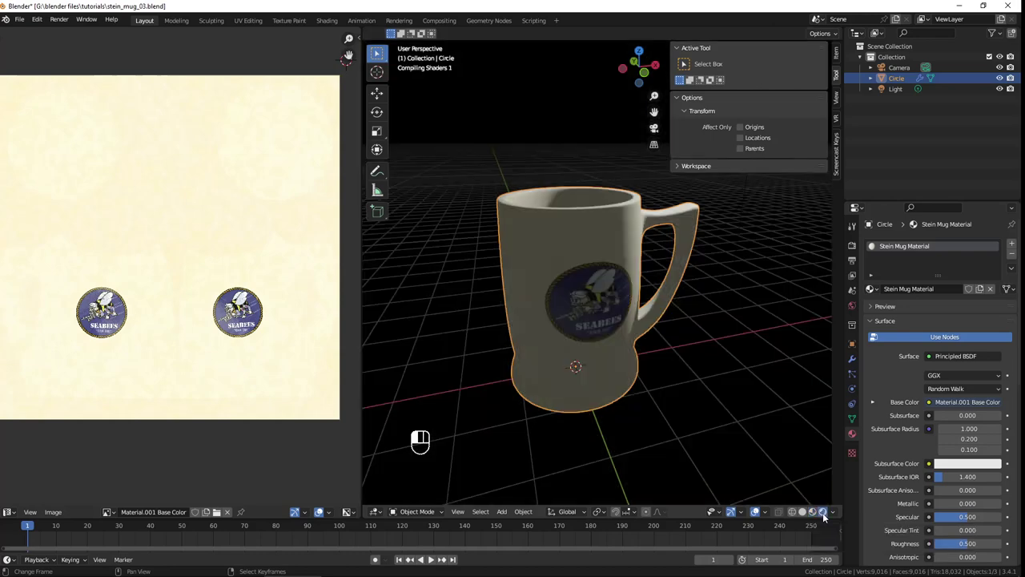
middle_click_drag(678, 289, 651, 274)
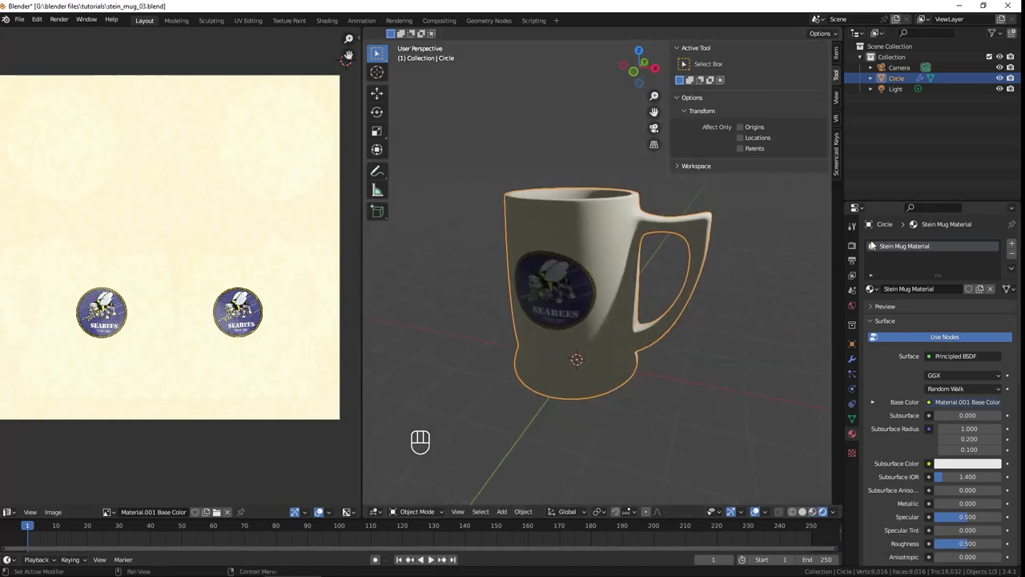
- Set the render engine to Cycles and orbit to view the mug upright from the side
left_click(852, 245)
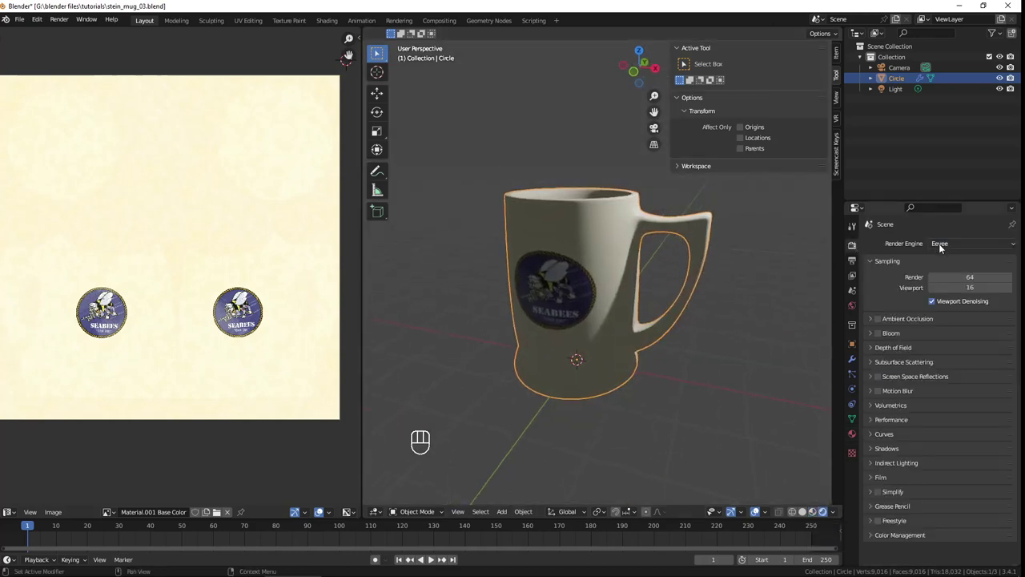
left_click(939, 244)
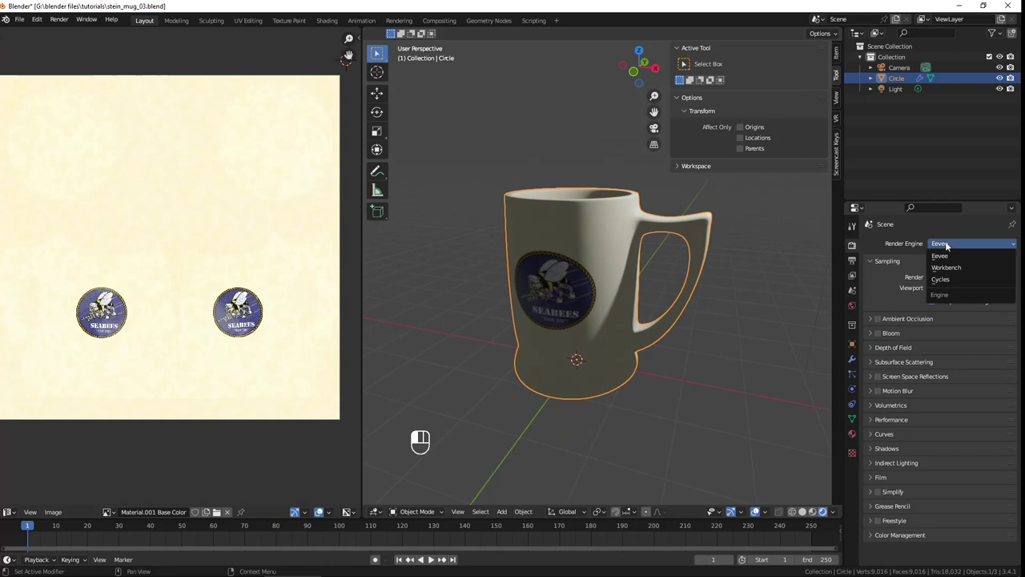
left_click(948, 281)
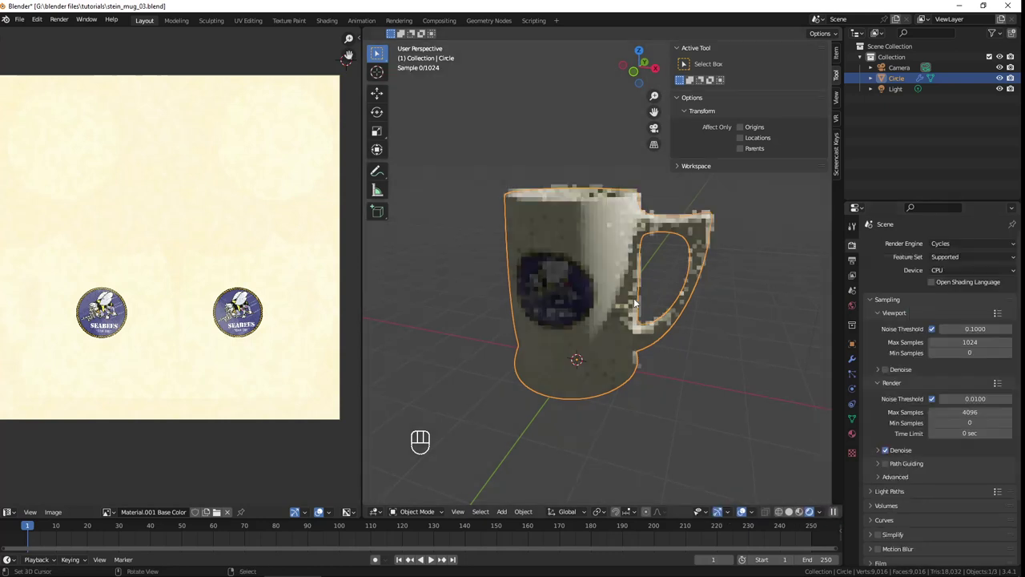
middle_click_drag(565, 381, 576, 362)
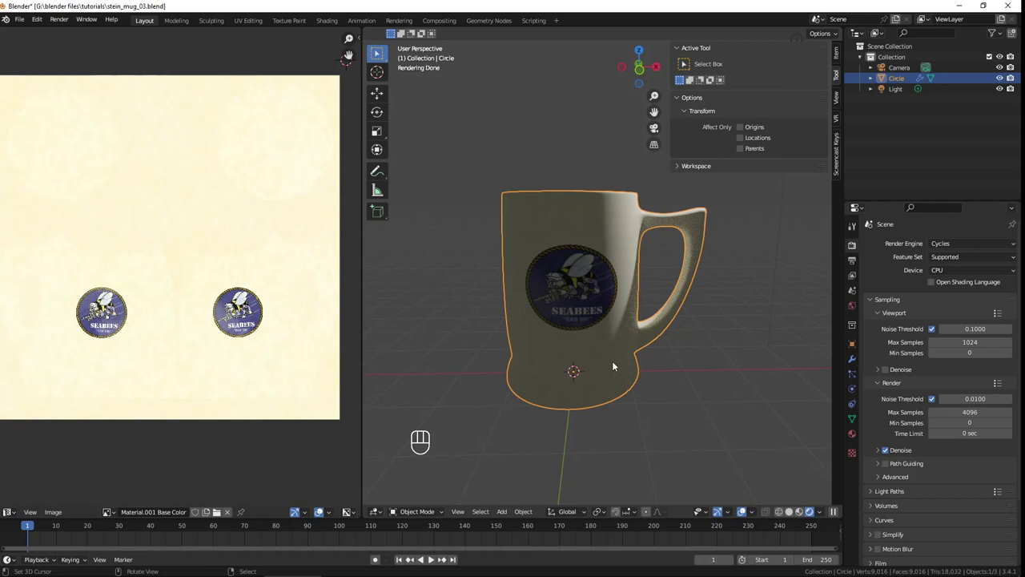
mouse_move(649, 362)
middle_mouse_down()
mouse_move(693, 314)
mouse_move(649, 342)
middle_mouse_up()
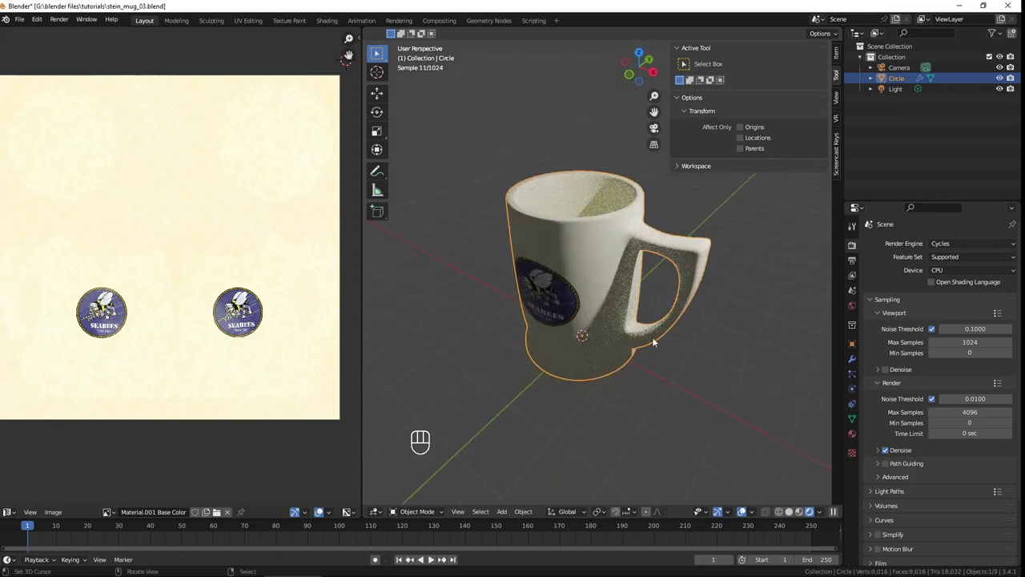
mouse_move(652, 341)
middle_mouse_down()
mouse_move(691, 350)
mouse_move(727, 341)
mouse_move(641, 297)
mouse_move(689, 303)
middle_mouse_up()
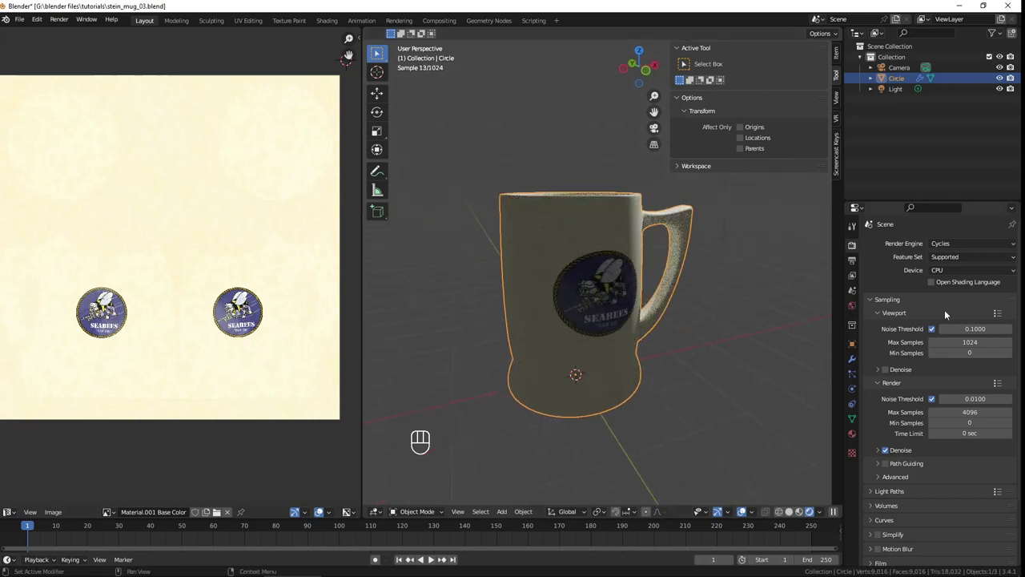
- Set the render engine to Eevee, then orbit and zoom out to inspect the mug
left_click(969, 242)
left_click(956, 254)
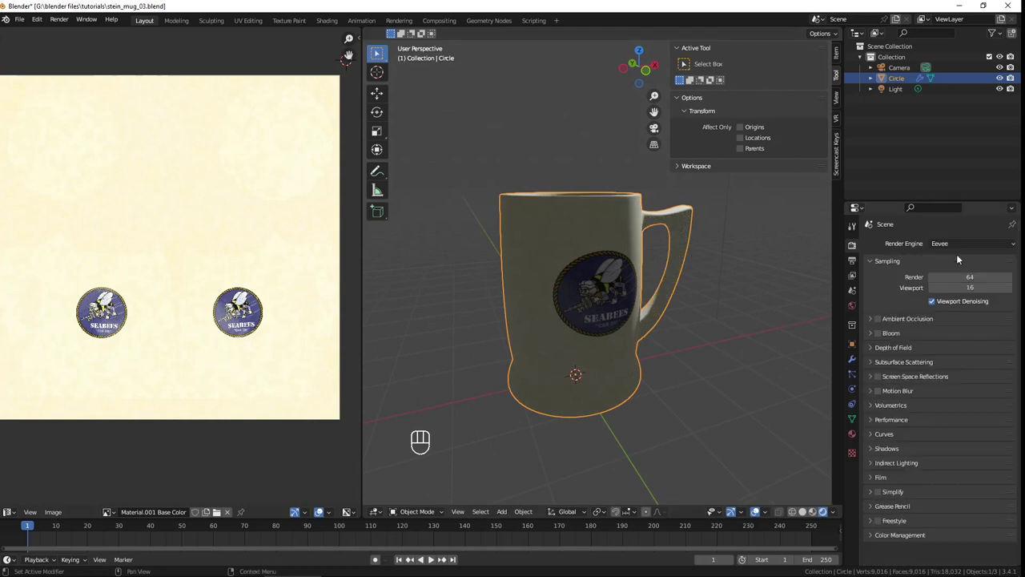
middle_click_drag(681, 272, 628, 290)
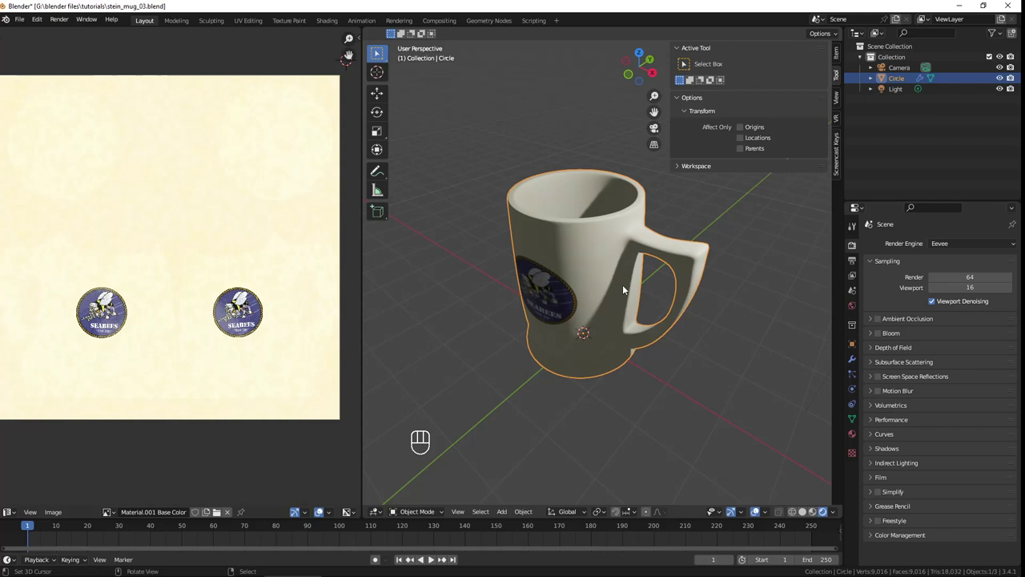
middle_click_drag(623, 285, 600, 263)
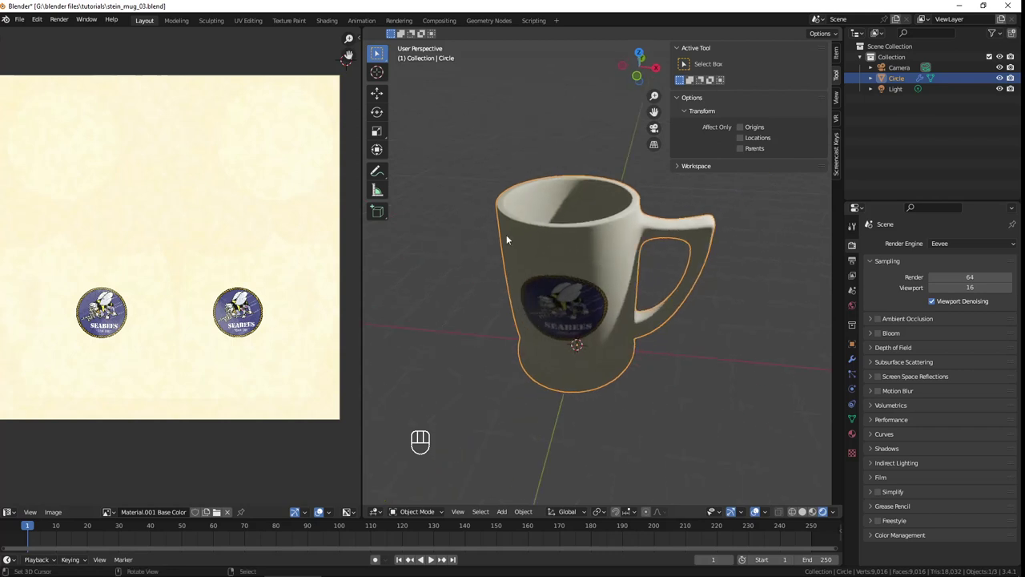
scroll(507, 235, "down", 3)
mouse_move(518, 327)
middle_mouse_down()
mouse_move(538, 350)
mouse_move(557, 291)
mouse_move(515, 376)
middle_mouse_up()
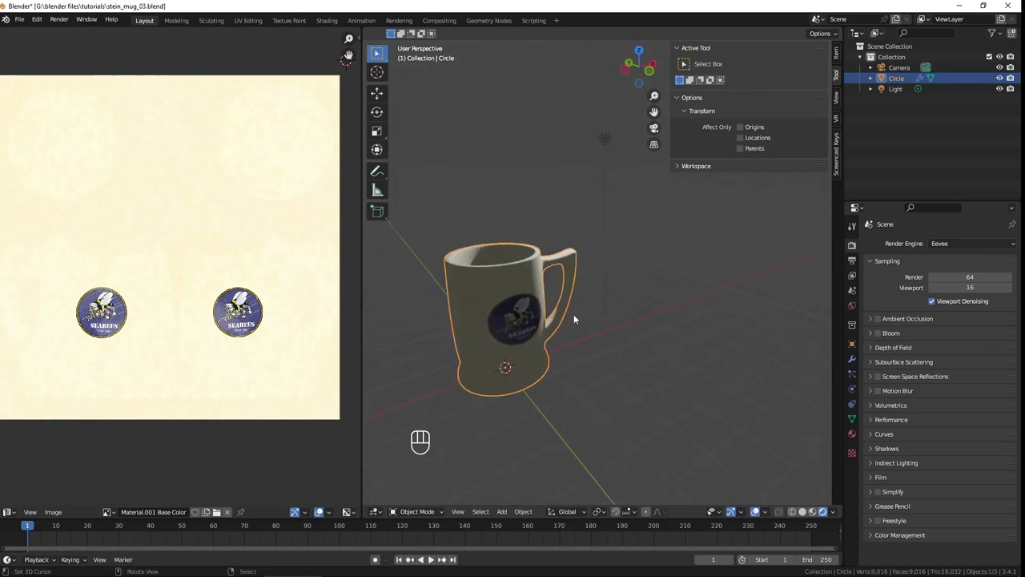
- Select the light, change it to a Sun and set its strength to 3
left_click(607, 140)
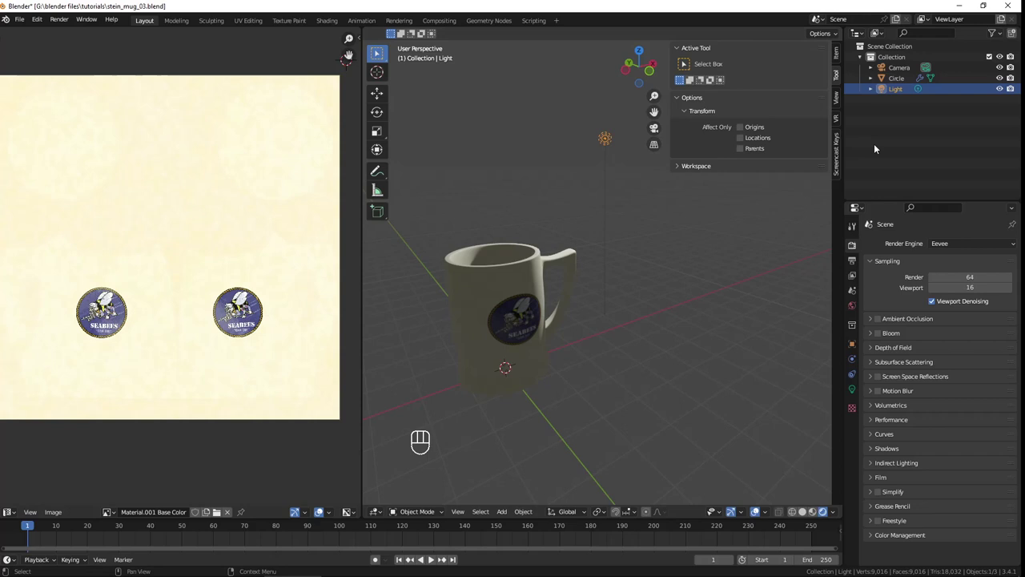
left_click(852, 390)
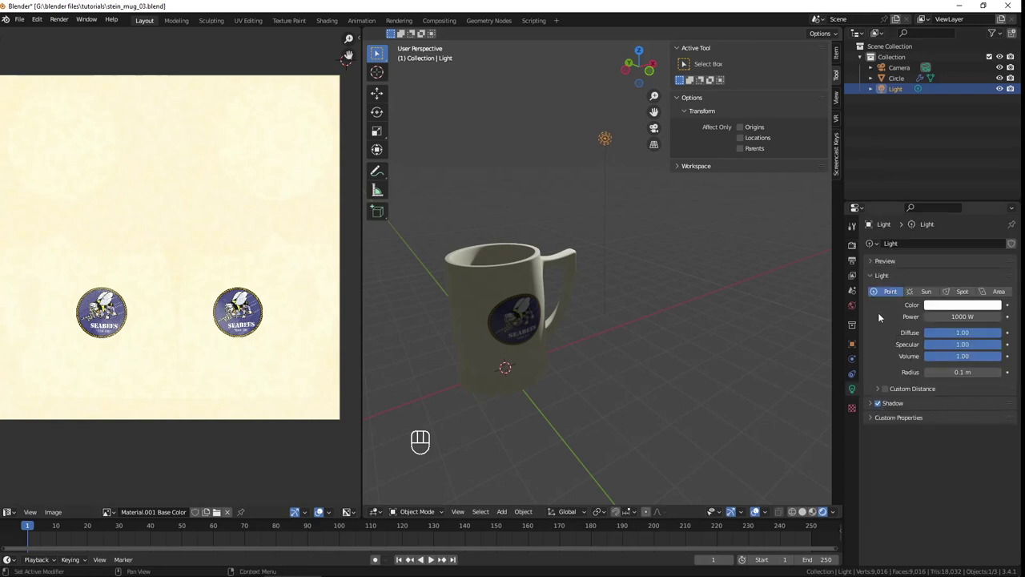
left_click(926, 291)
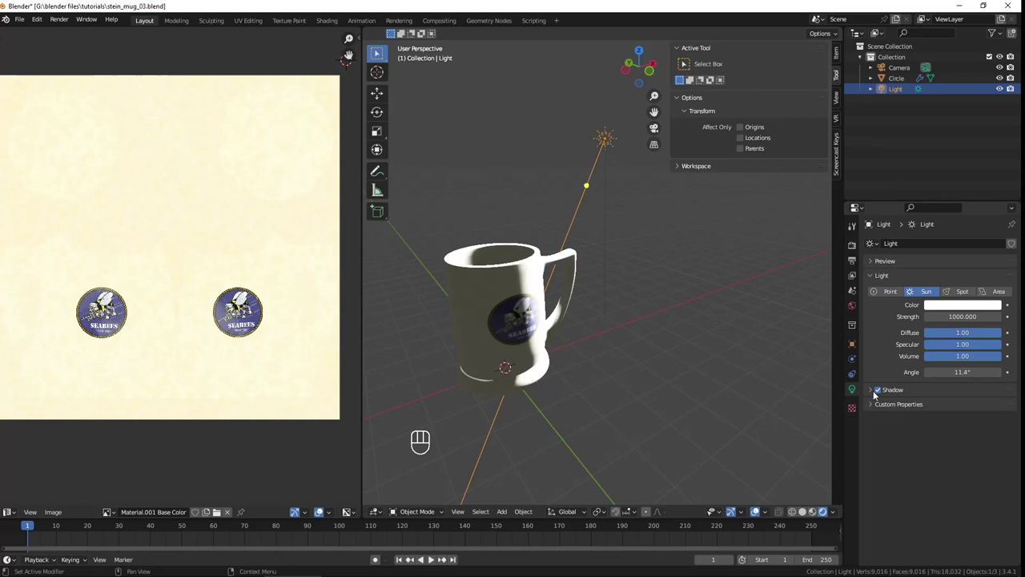
left_click(957, 318)
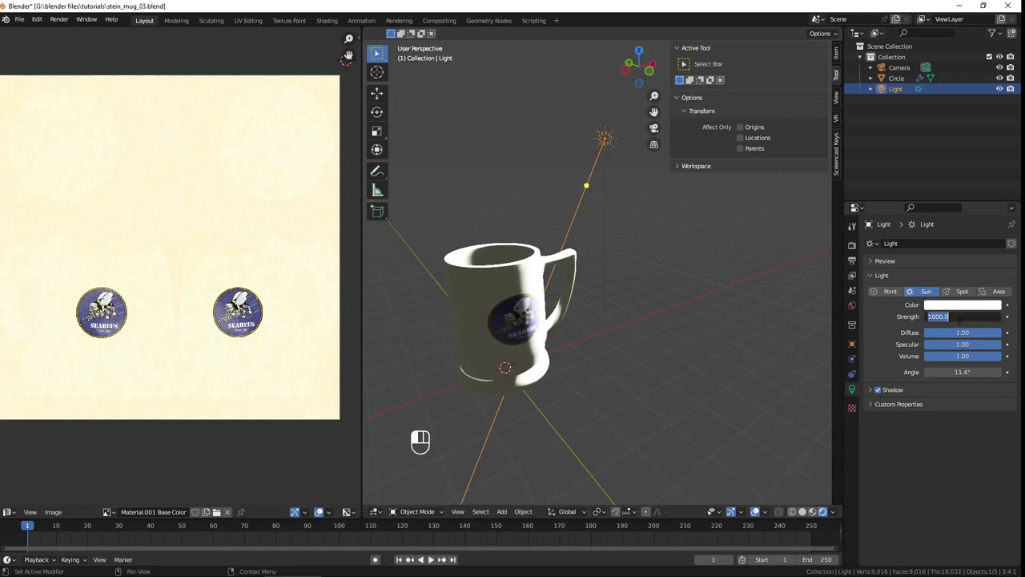
type("3")
key("Return")
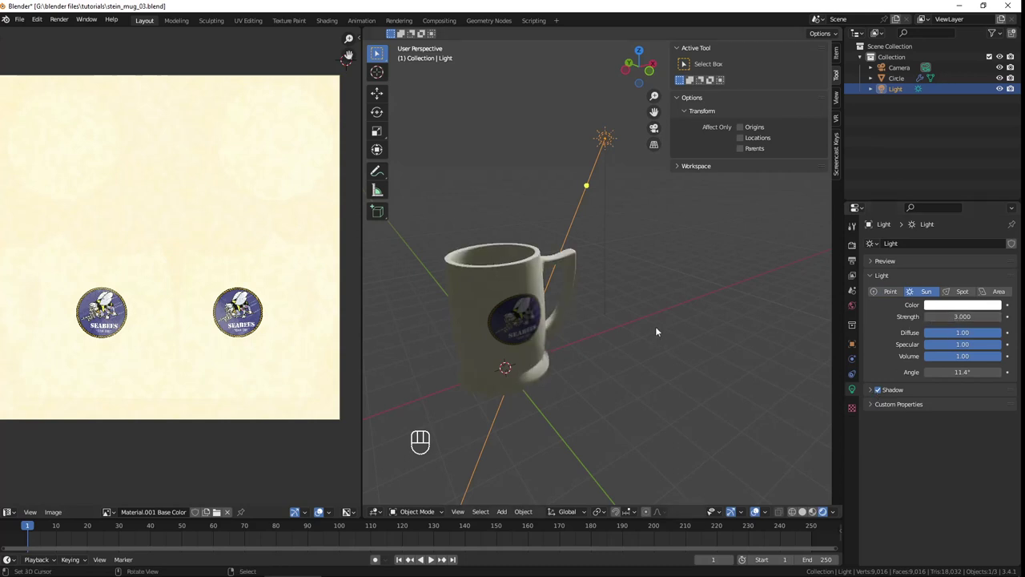
- Recentre the mug in top view and clear the sun's rotation with Alt+R
middle_click_drag(655, 328, 577, 304)
key("KP_7")
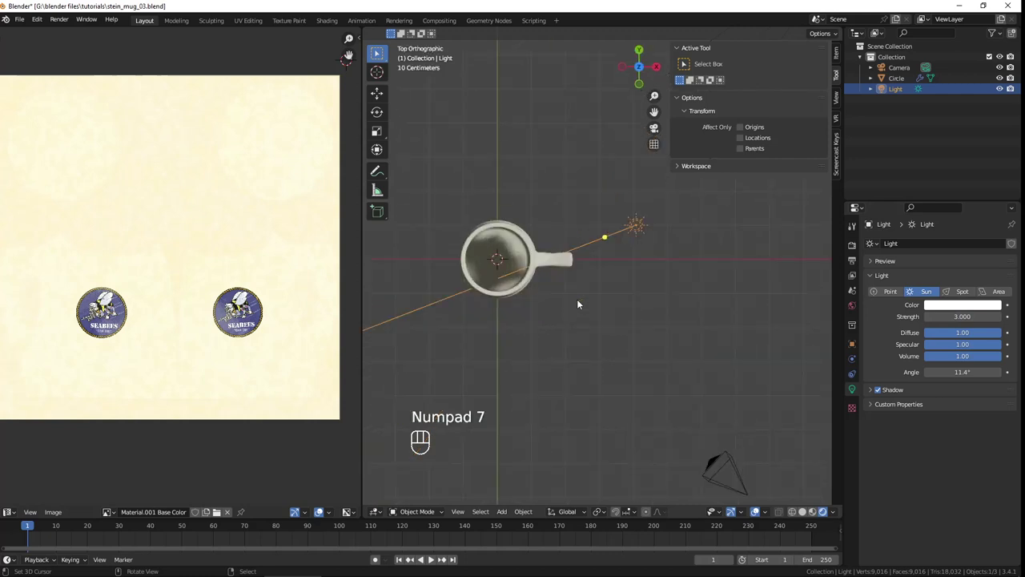
middle_click_drag(536, 335, 570, 373, "shift")
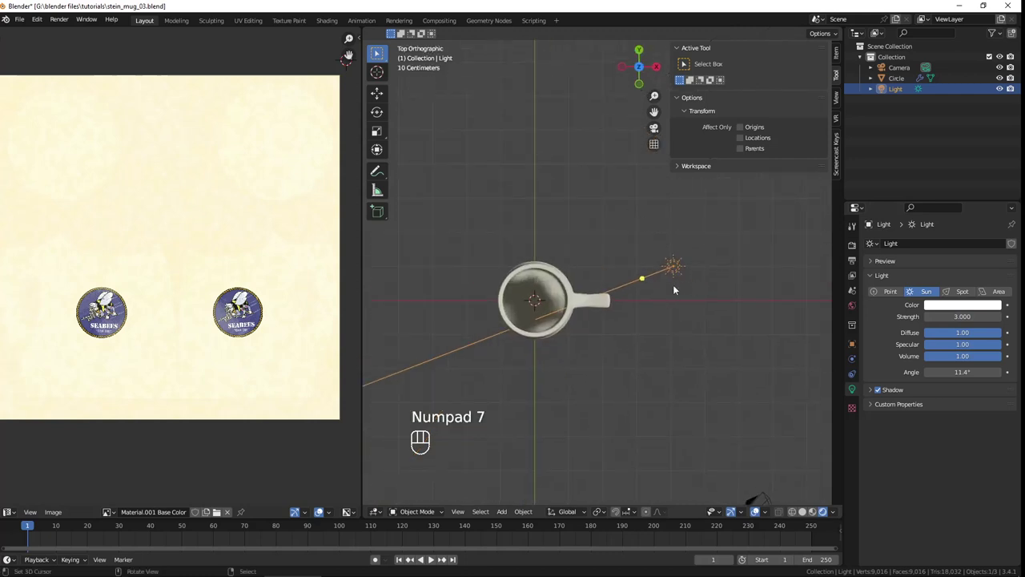
key("r")
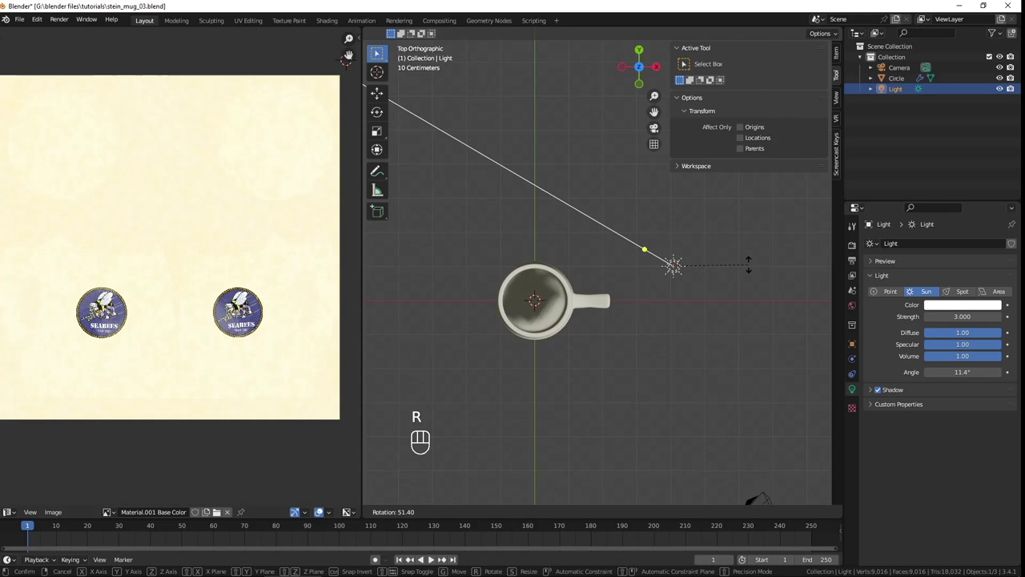
right_click(685, 354)
key("alt+r")
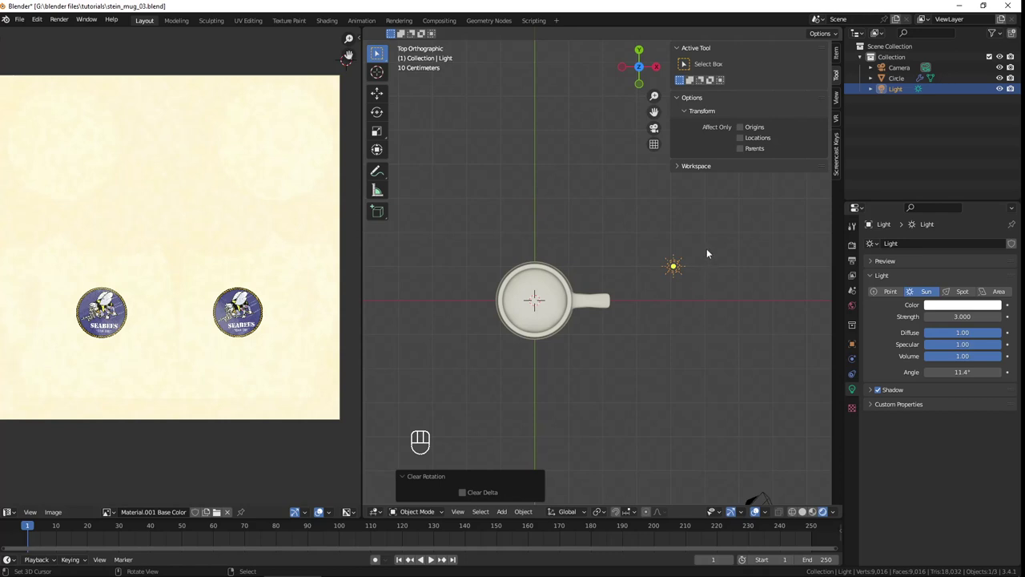
- Tumble and spin the sun with repeated rotations so it shines down onto the mug
key("r")
key("r")
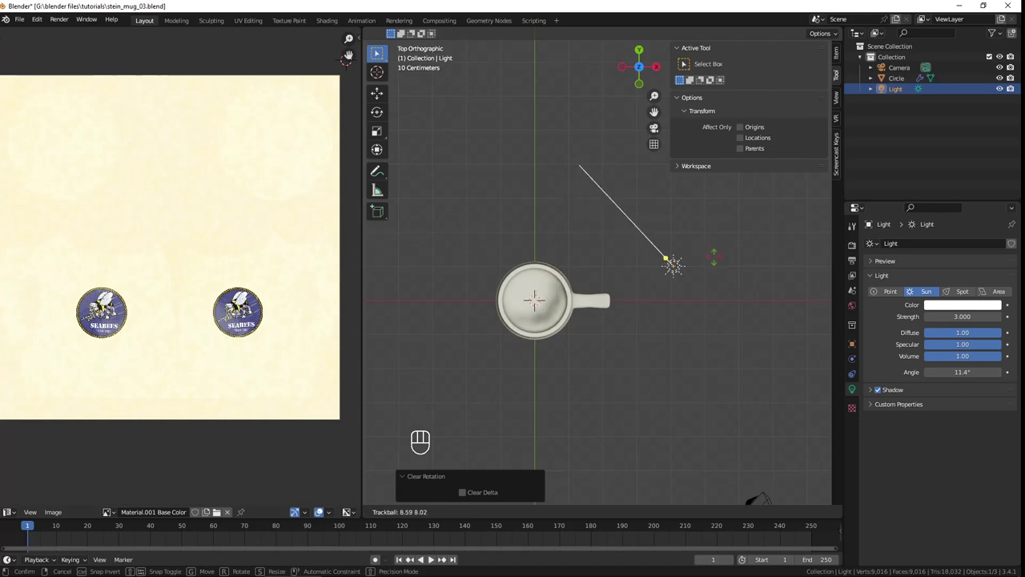
left_click(704, 278)
key("KP_1")
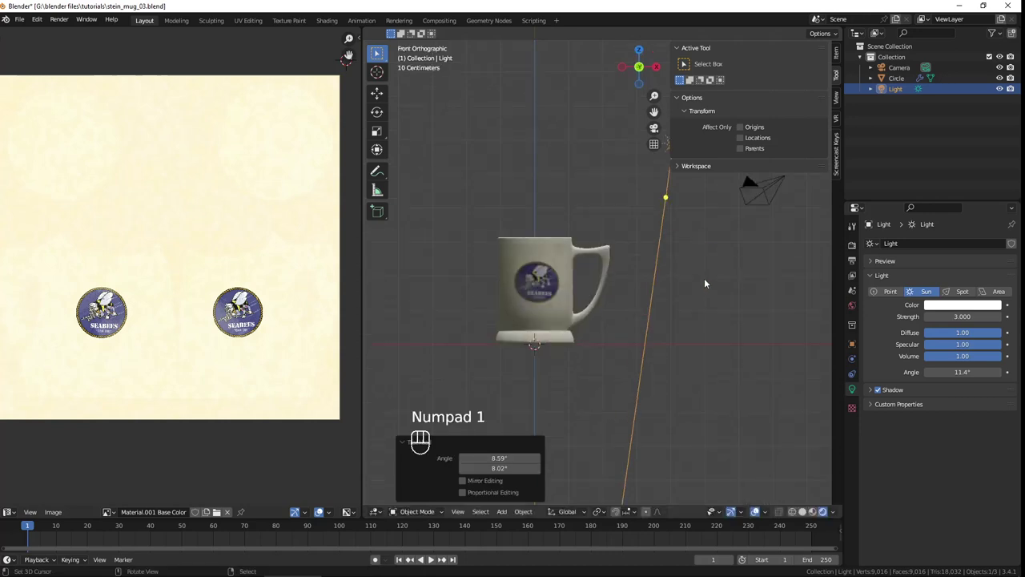
middle_click_drag(656, 295, 700, 220)
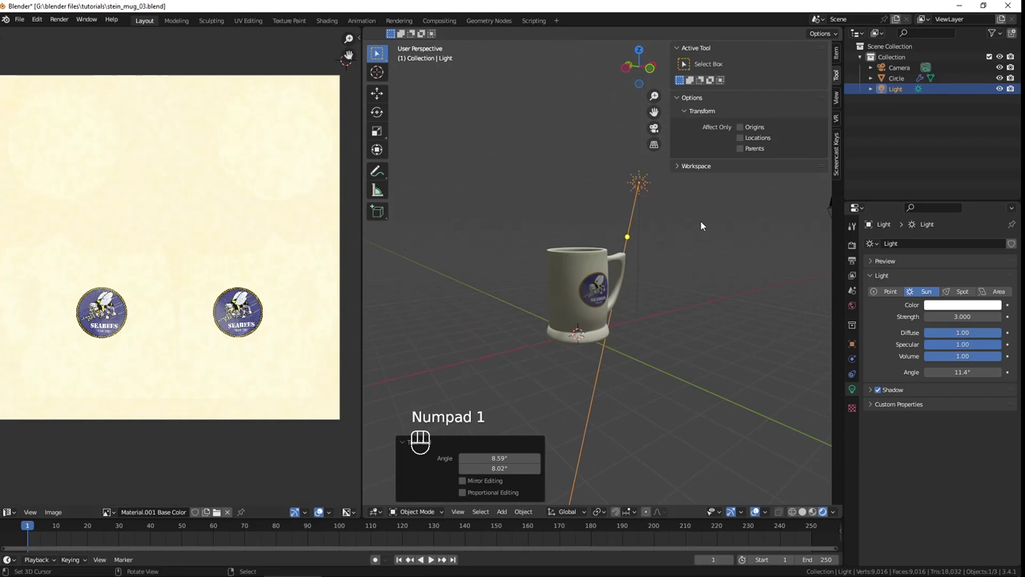
key("r")
key("r")
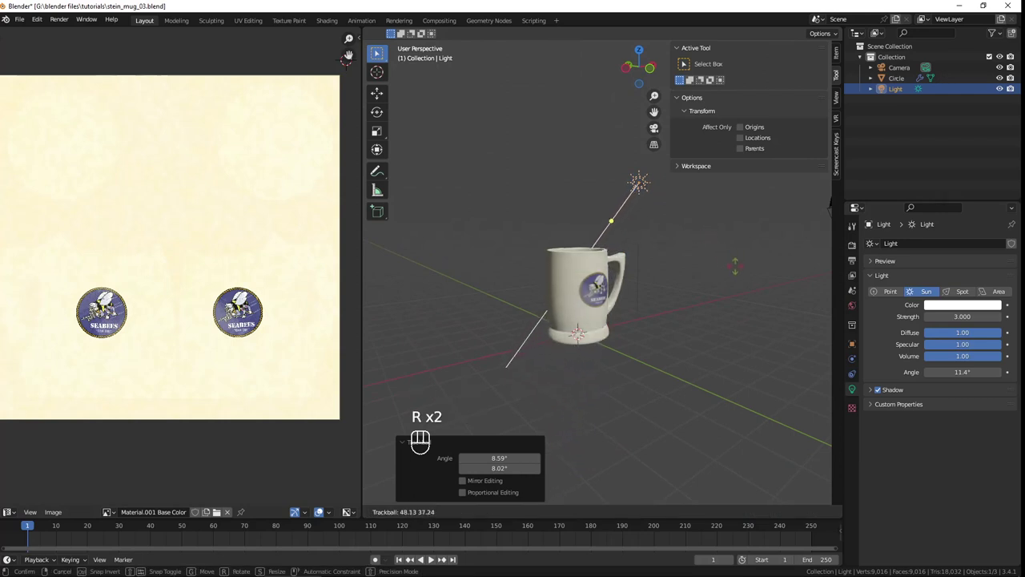
left_click(735, 276)
middle_click_drag(683, 339, 687, 360)
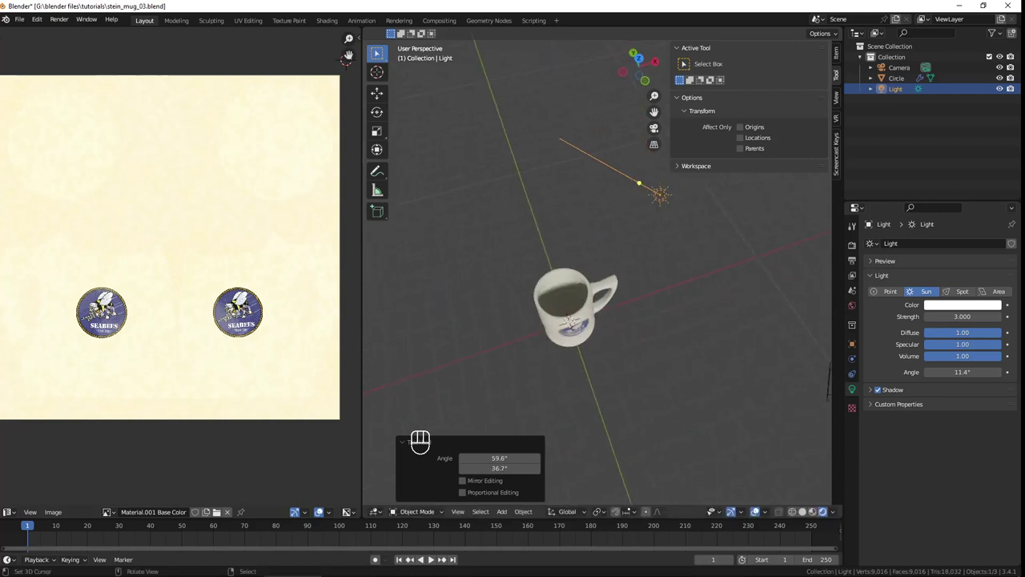
key("r")
left_click(797, 303)
mouse_move(756, 305)
middle_mouse_down()
mouse_move(749, 249)
mouse_move(760, 275)
mouse_move(771, 259)
mouse_move(678, 290)
mouse_move(683, 298)
middle_mouse_up()
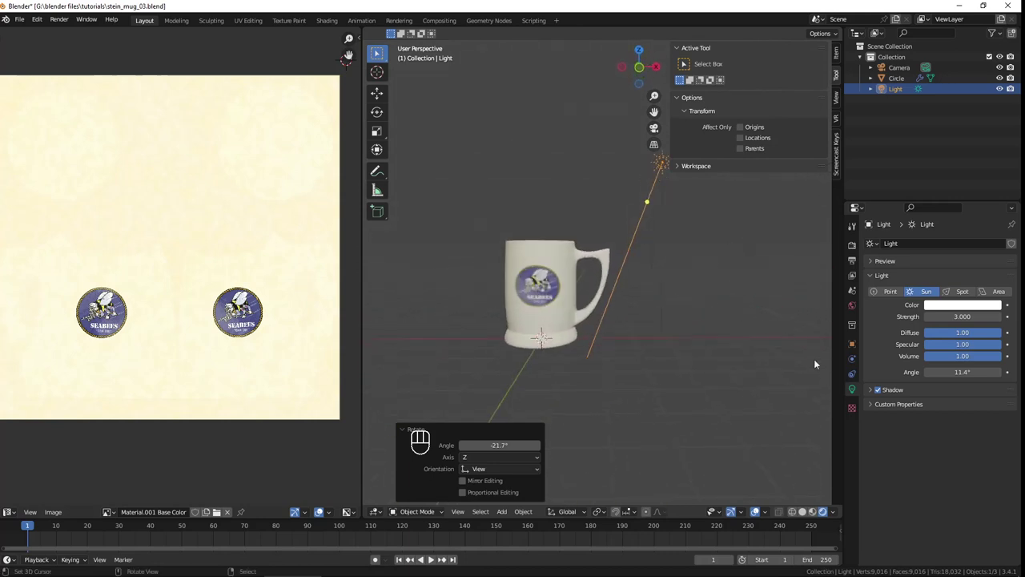
- Check Contact Shadows in the sun's Shadow panel, then select the mug and orbit out
left_click(871, 390)
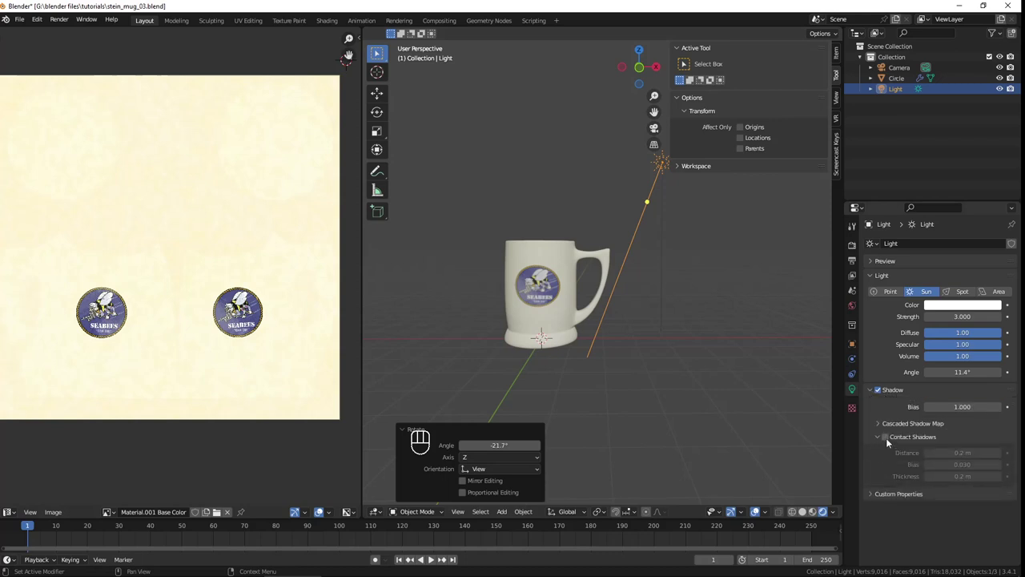
left_click(885, 437)
mouse_move(689, 381)
middle_mouse_down()
mouse_move(552, 305)
mouse_move(677, 358)
mouse_move(643, 343)
mouse_move(637, 314)
mouse_move(588, 348)
mouse_move(698, 366)
middle_mouse_up()
left_click(643, 333)
scroll(659, 309, "down", 3)
mouse_move(659, 309)
middle_mouse_down()
mouse_move(643, 388)
mouse_move(591, 344)
mouse_move(592, 380)
mouse_move(627, 344)
mouse_move(634, 407)
middle_mouse_up()
scroll(642, 383, "up", 2)
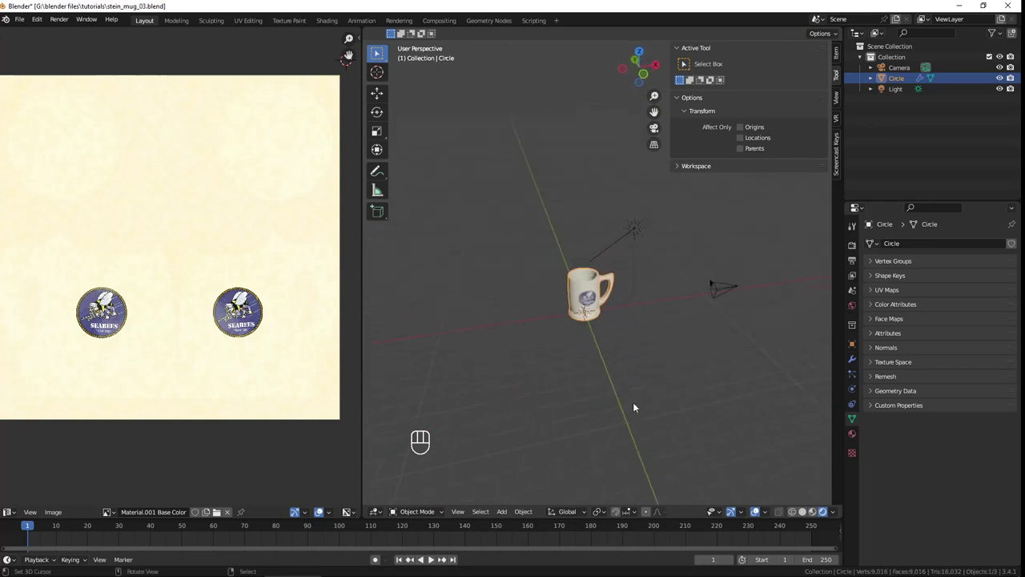
- Add a mesh plane at the origin with Shift+A and orbit around the scene
key("shift+a")
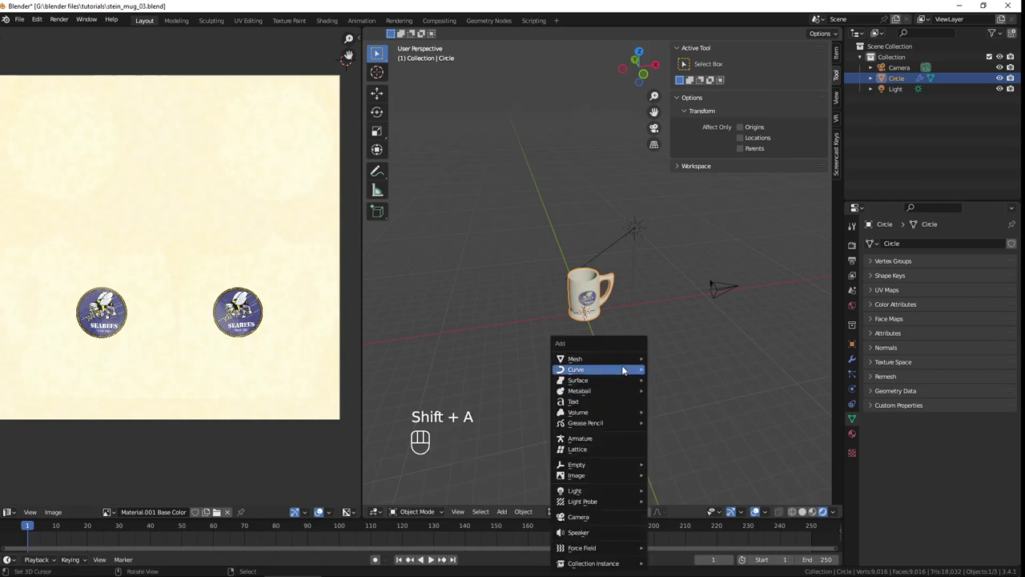
left_click(673, 359)
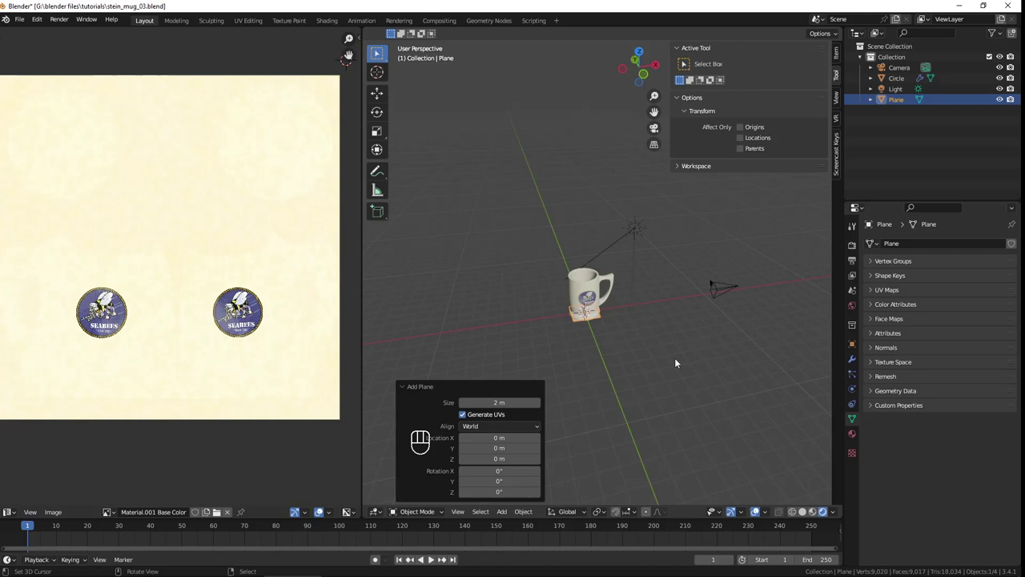
mouse_move(666, 362)
middle_mouse_down()
mouse_move(576, 325)
mouse_move(593, 347)
mouse_move(653, 354)
middle_mouse_up()
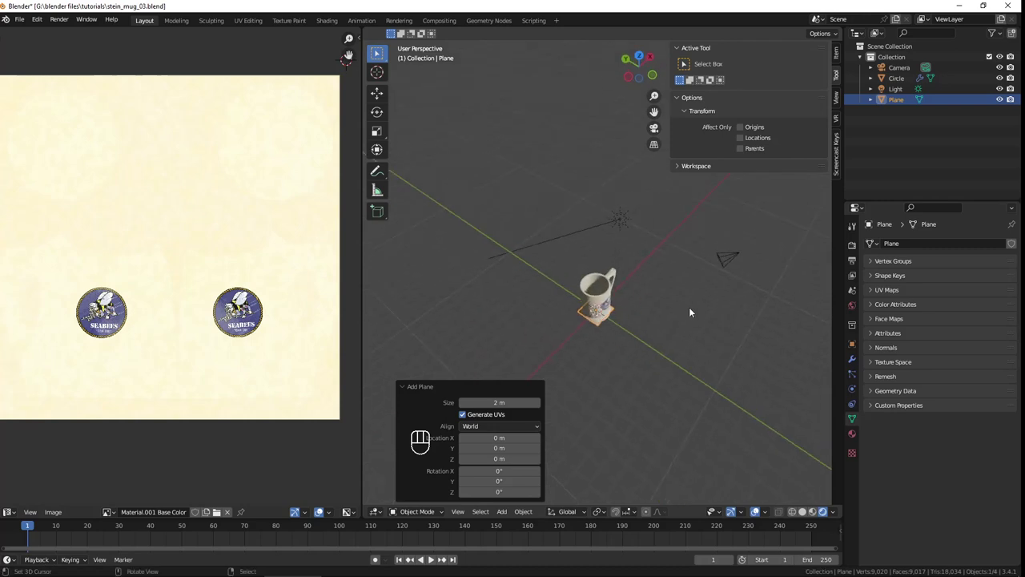
- Scale the whole plane up twice in Edit Mode into a wide floor under the mug
key("Tab")
key("a")
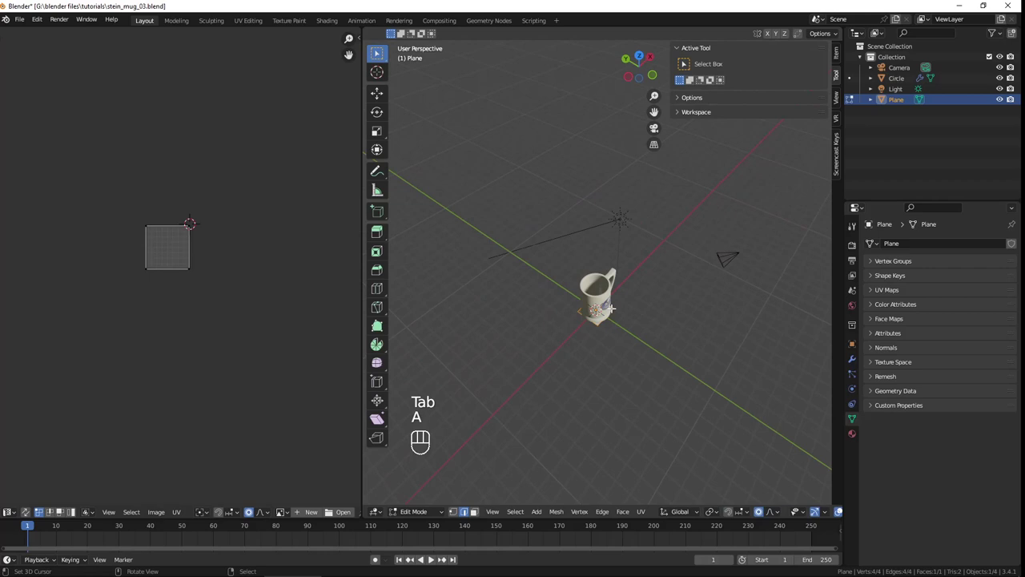
key("s")
left_click(772, 245)
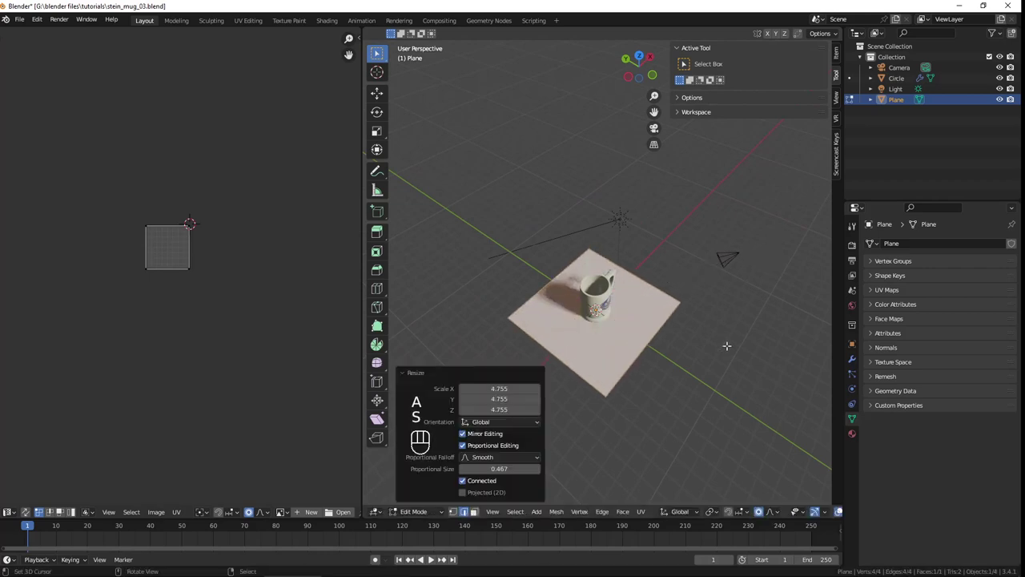
left_click(452, 510)
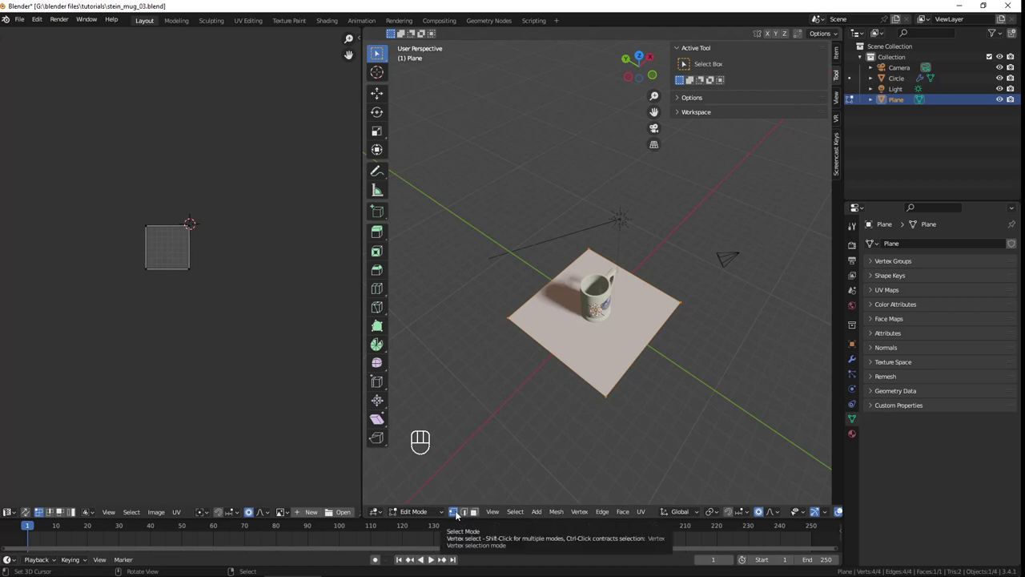
key("s")
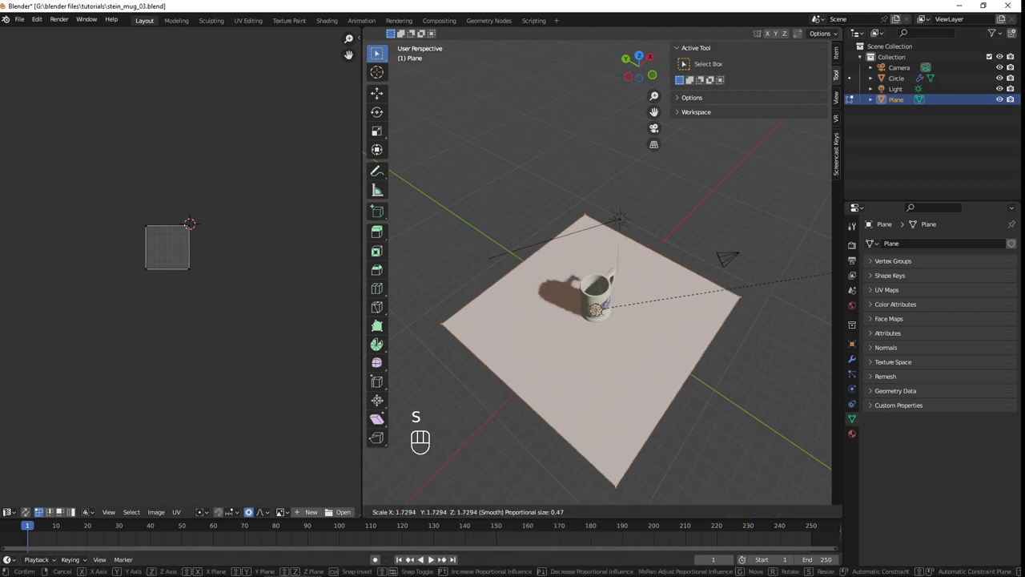
key("Return")
key("alt+a")
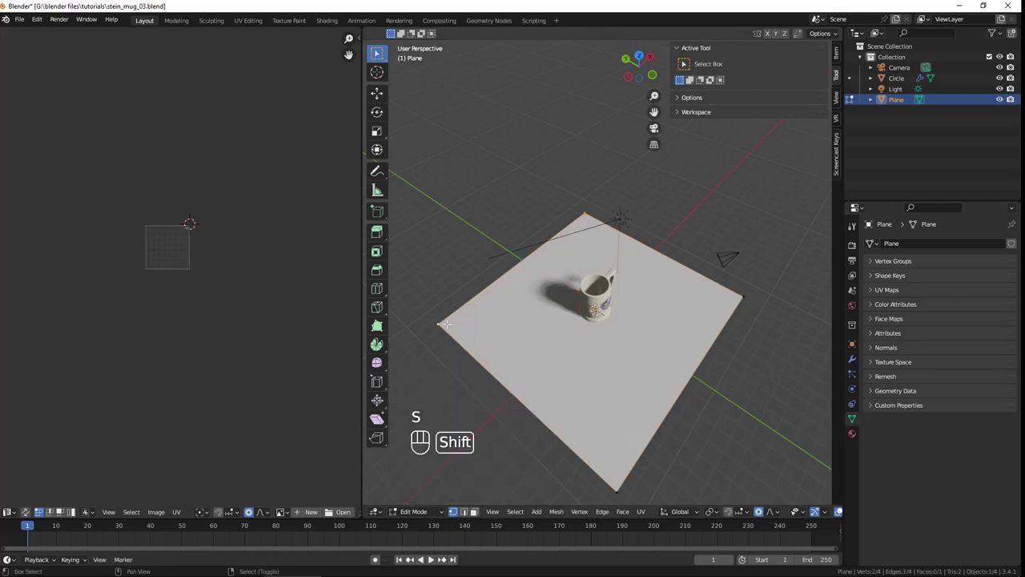
- In Right Ortho view, extrude the plane's edge into a curved profile rising behind the mug
key("KP_3")
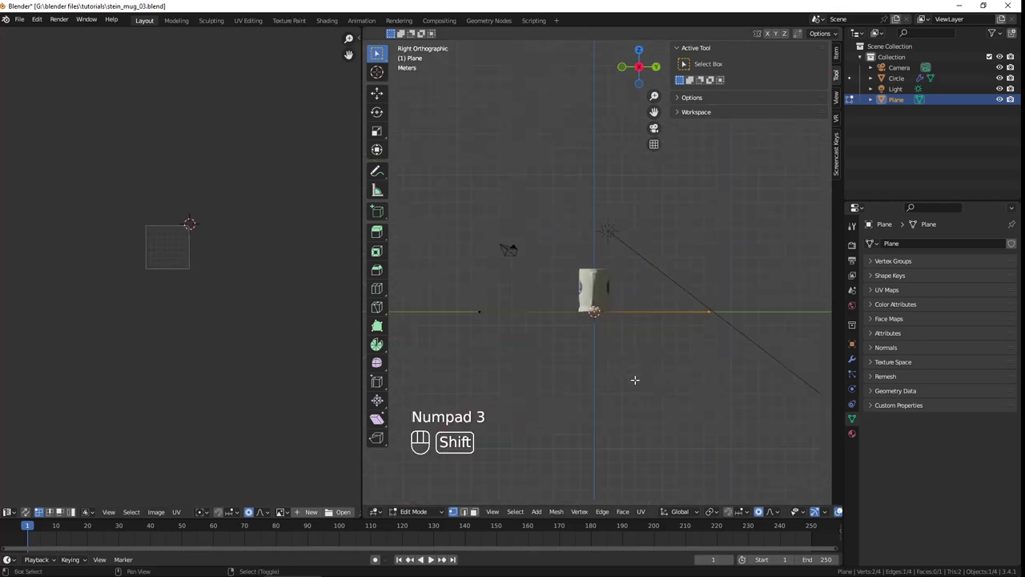
middle_click_drag(633, 376, 573, 384, "shift")
middle_click_drag(543, 282, 569, 362, "shift")
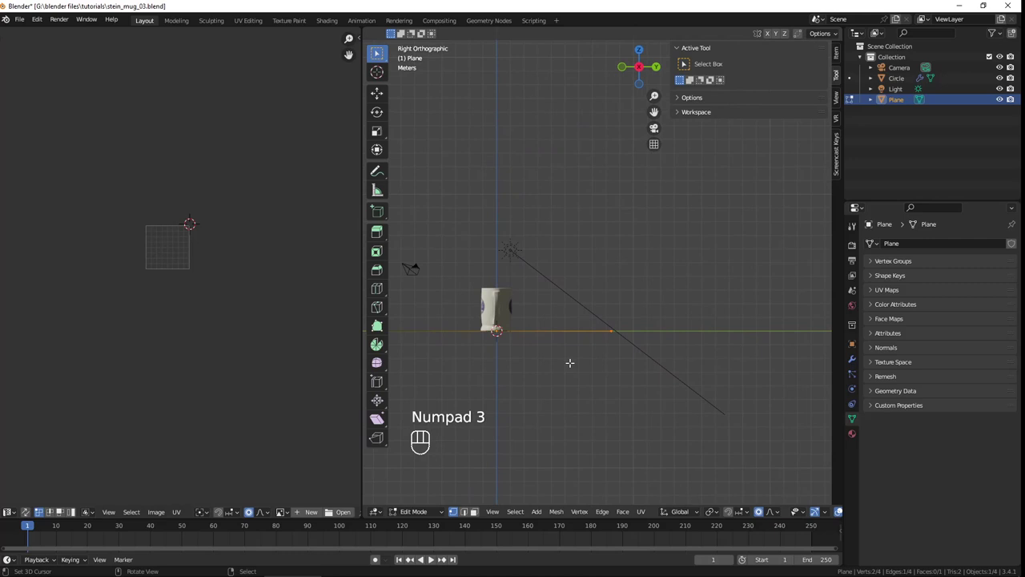
left_click(650, 309, "ctrl")
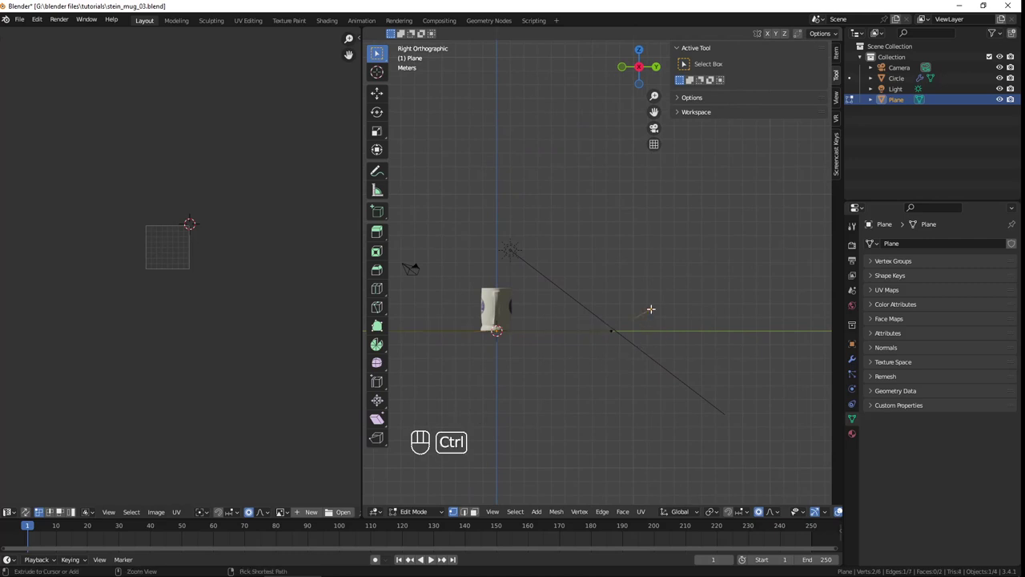
left_click(705, 245, "ctrl")
left_click(723, 207, "ctrl")
left_click(729, 147, "ctrl")
left_click(724, 130, "ctrl")
scroll(709, 192, "down", 2)
key("g")
left_click(586, 275)
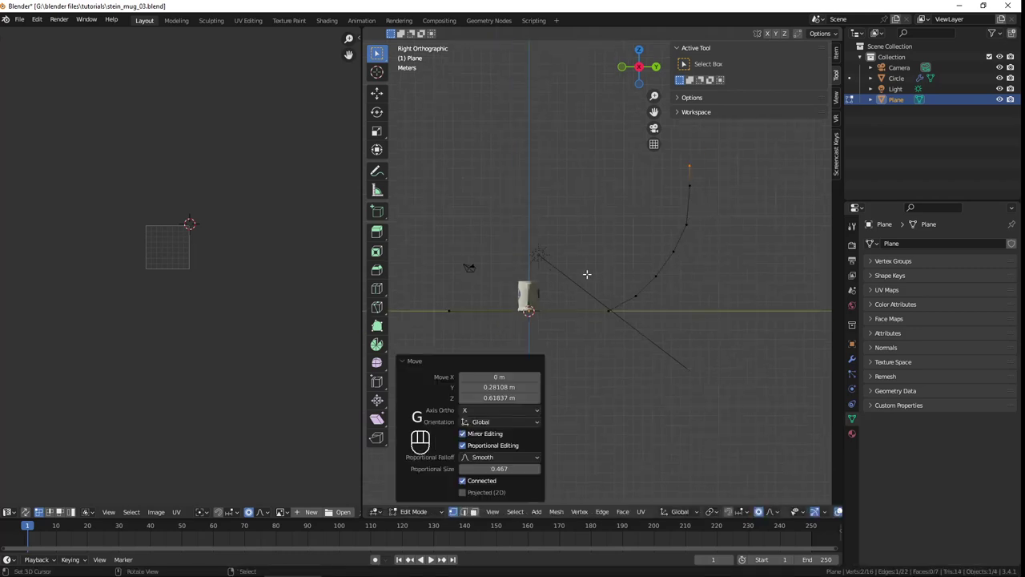
- Widen the whole backdrop along X and return to Object Mode
mouse_move(586, 274)
middle_mouse_down()
mouse_move(705, 314)
mouse_move(671, 293)
middle_mouse_up()
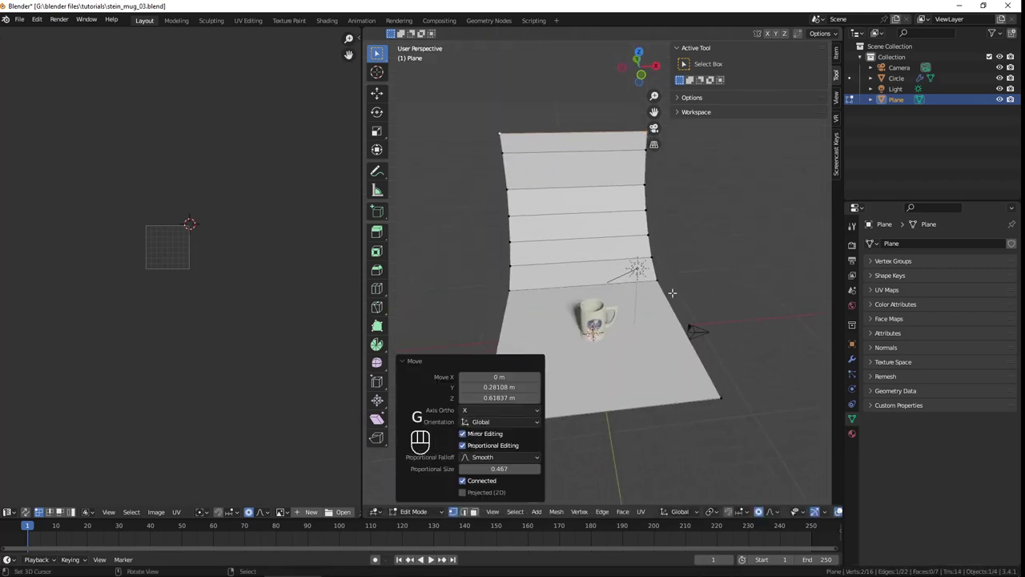
key("a")
key("s")
key("x")
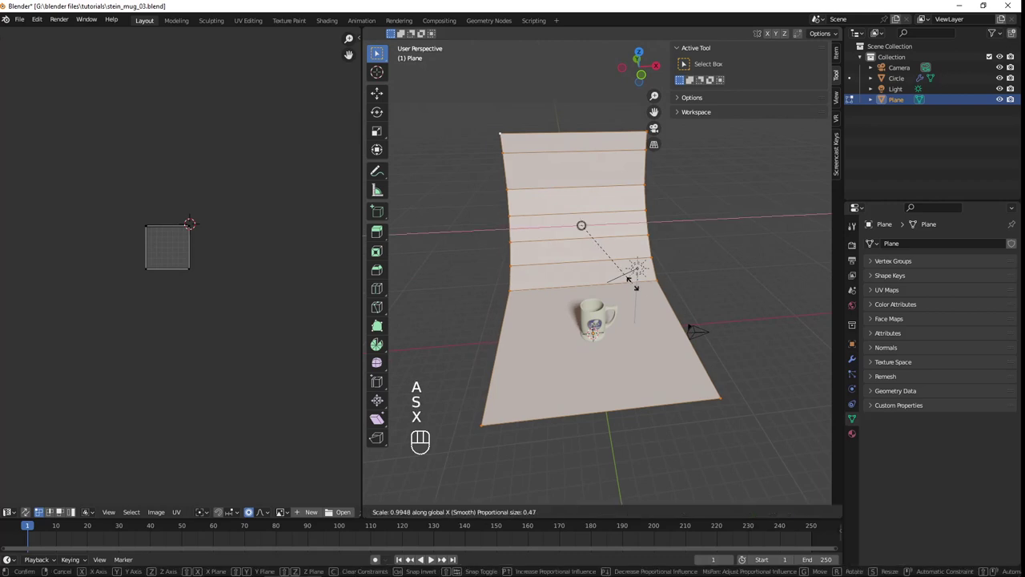
left_click(721, 258)
key("Tab")
mouse_move(664, 245)
middle_mouse_down()
mouse_move(625, 328)
mouse_move(541, 226)
mouse_move(587, 271)
middle_mouse_up()
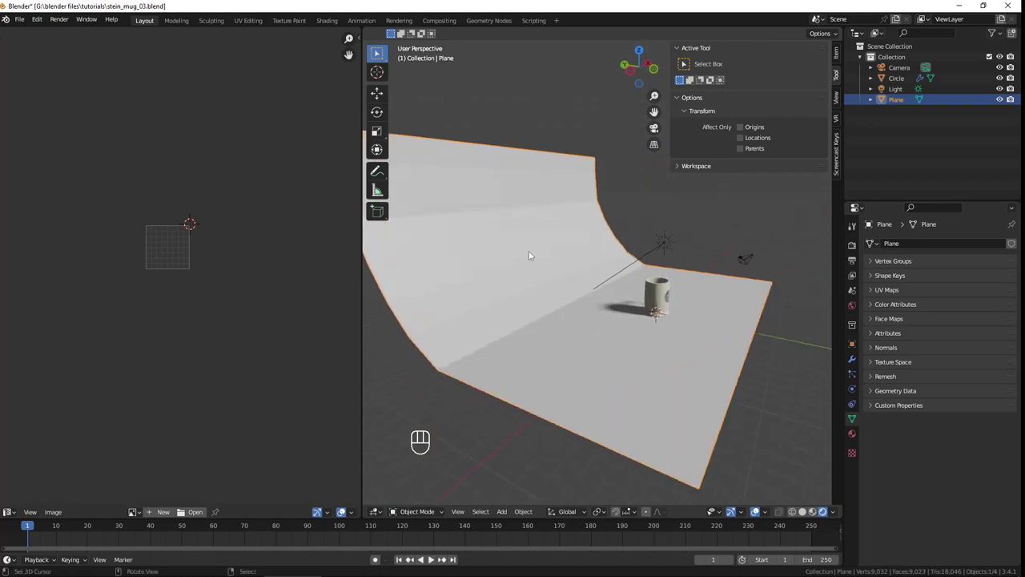
- Apply Shade Smooth to the curved backdrop
right_click(537, 474)
left_click(545, 144)
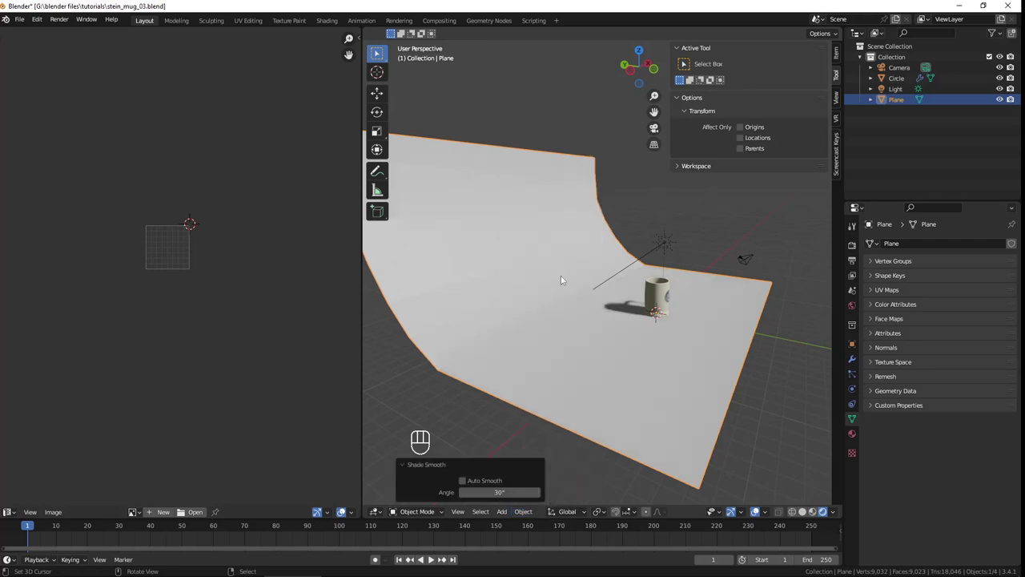
mouse_move(561, 275)
middle_mouse_down()
mouse_move(585, 344)
mouse_move(567, 407)
mouse_move(634, 334)
mouse_move(613, 334)
middle_mouse_up()
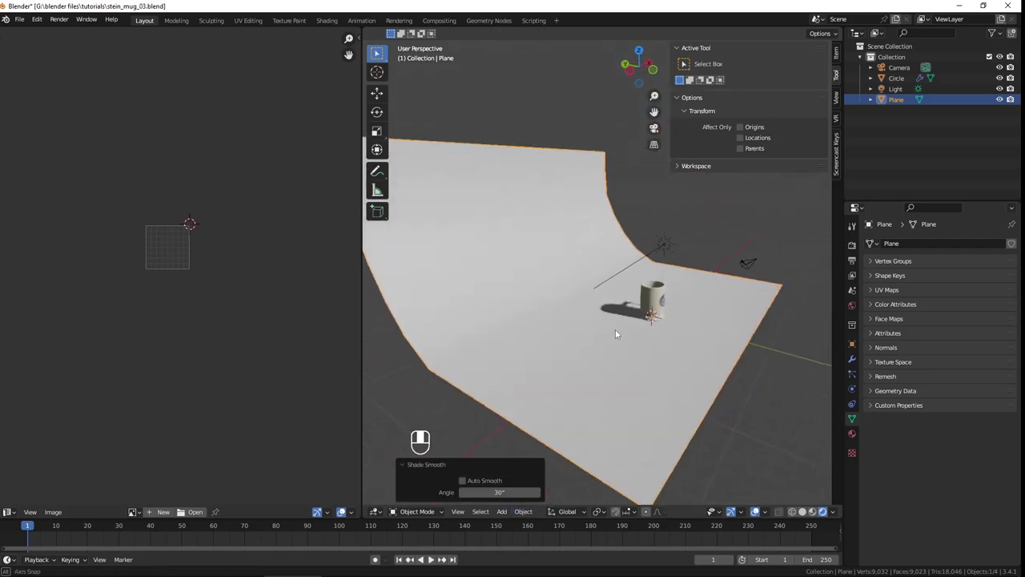
- Add a Subdivision Surface modifier to the backdrop
left_click(852, 359)
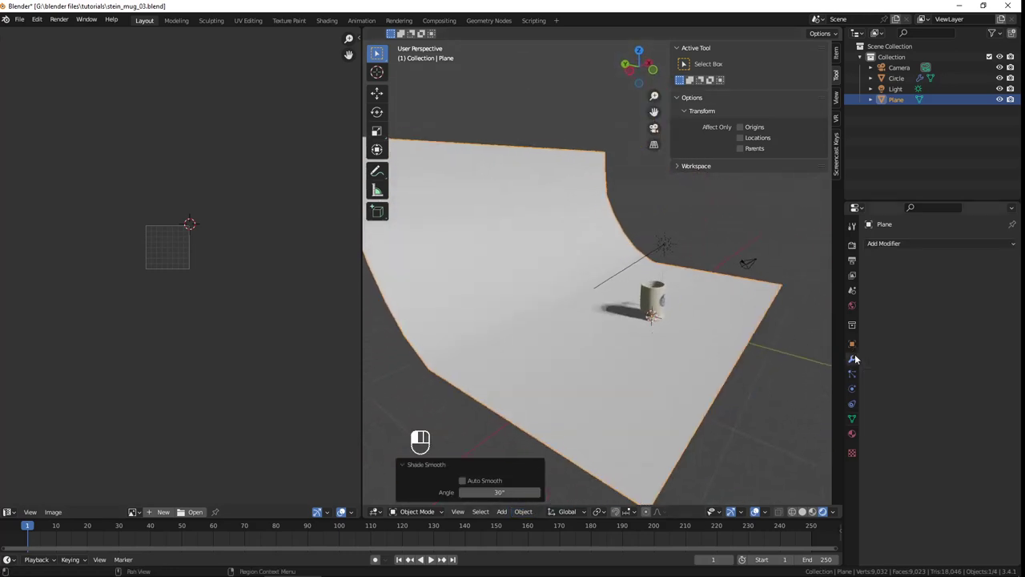
left_click(919, 243)
left_click(819, 437)
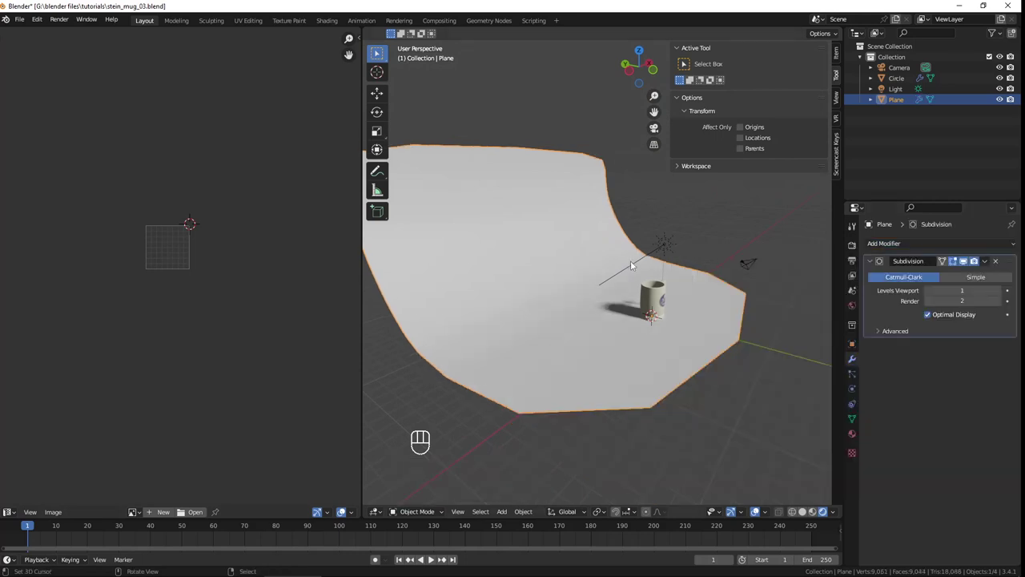
middle_click_drag(630, 261, 712, 334)
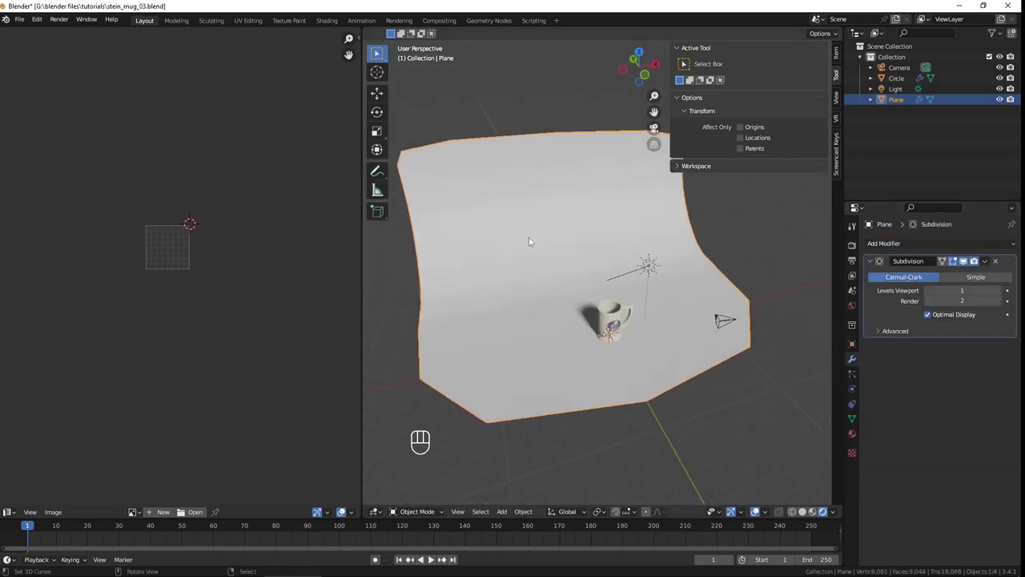
- Add four centred loop cuts across the backdrop in Edit Mode using Ctrl+R
key("Tab")
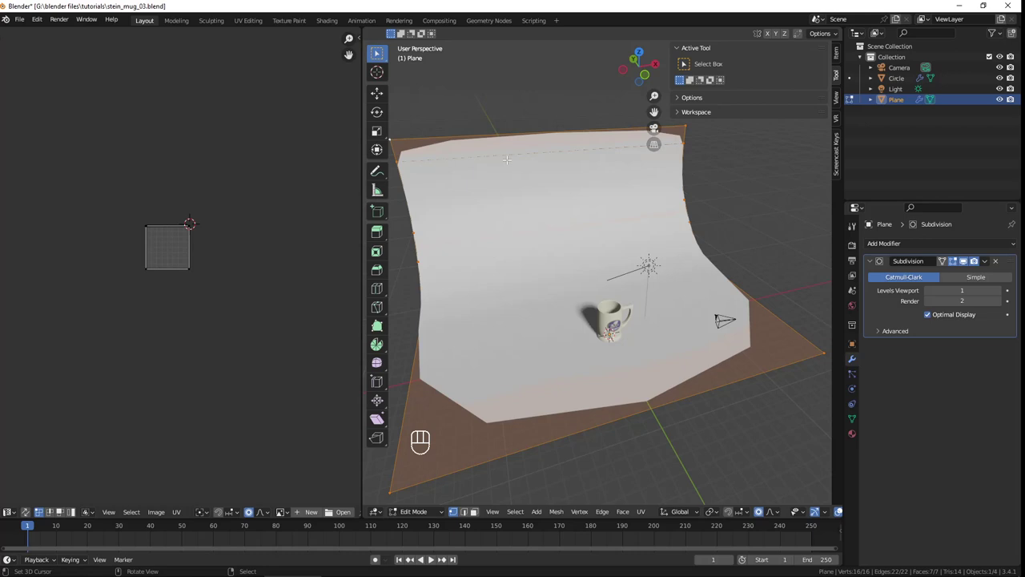
key("ctrl+r")
scroll(510, 136, "up", 1)
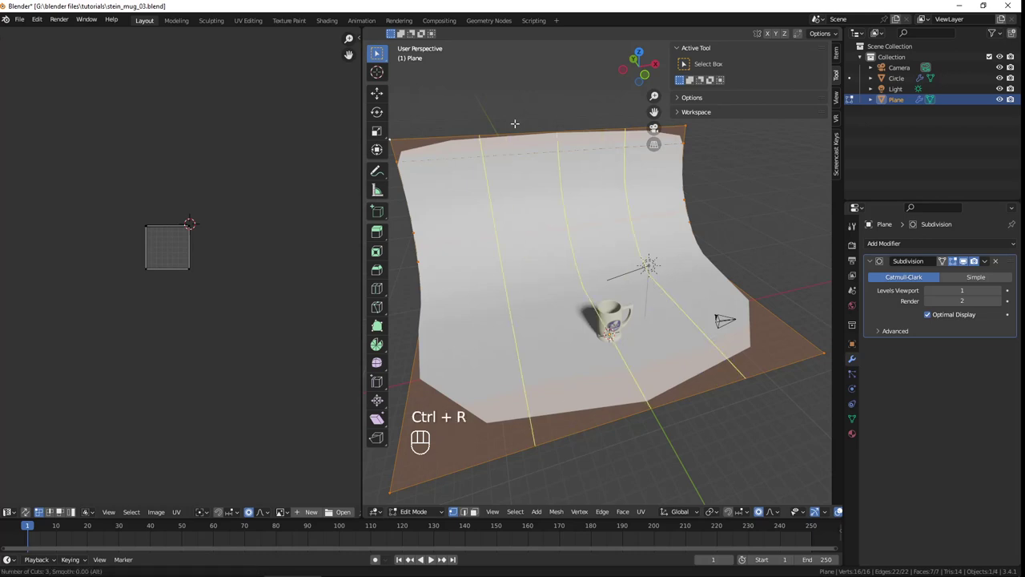
scroll(512, 124, "up", 2)
left_click(512, 124)
right_click(512, 124)
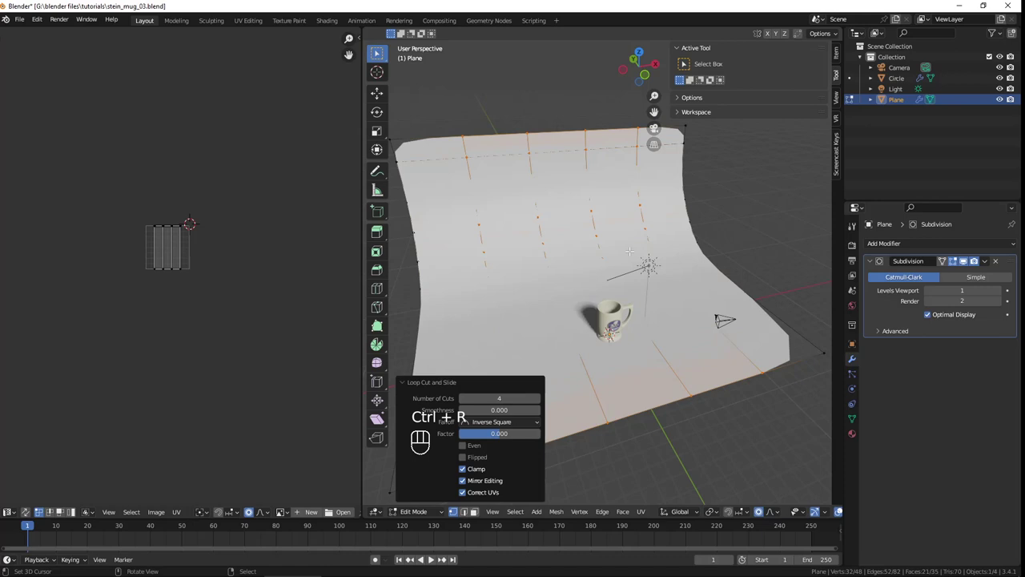
key("Tab")
mouse_move(594, 239)
middle_mouse_down()
mouse_move(763, 293)
mouse_move(691, 287)
mouse_move(675, 311)
mouse_move(669, 301)
middle_mouse_up()
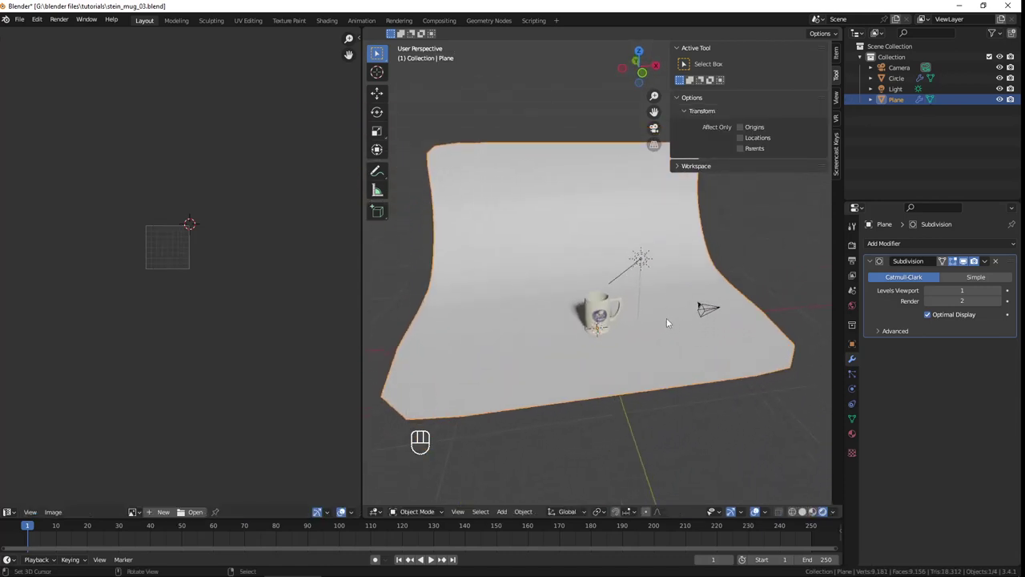
- Align the scene camera to a newly orbited view of the mug
key("KP_0")
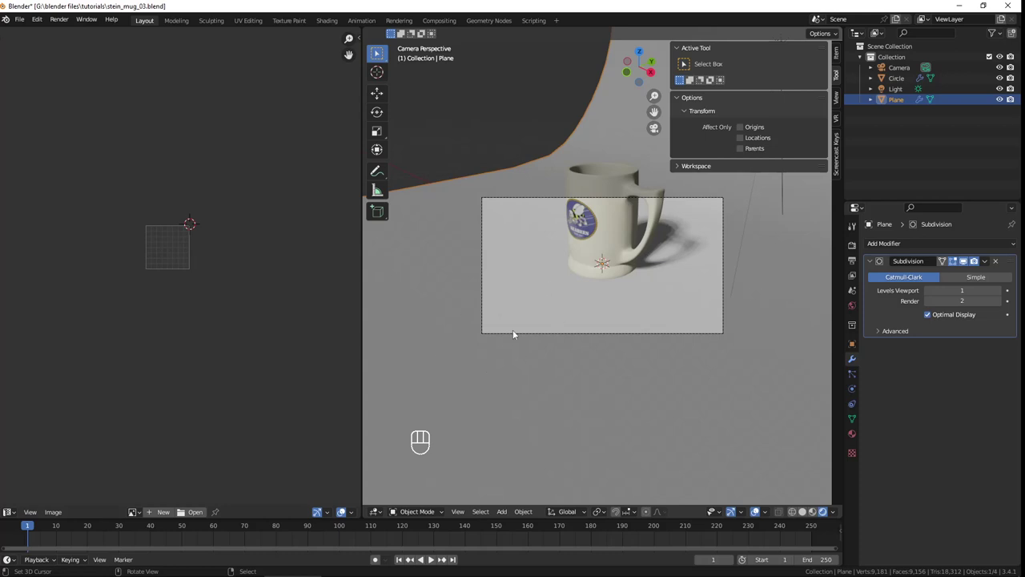
mouse_move(512, 333)
middle_mouse_down()
mouse_move(488, 315)
mouse_move(546, 306)
mouse_move(522, 301)
mouse_move(527, 325)
mouse_move(599, 286)
mouse_move(565, 328)
mouse_move(594, 330)
mouse_move(623, 360)
mouse_move(619, 321)
mouse_move(620, 332)
middle_mouse_up()
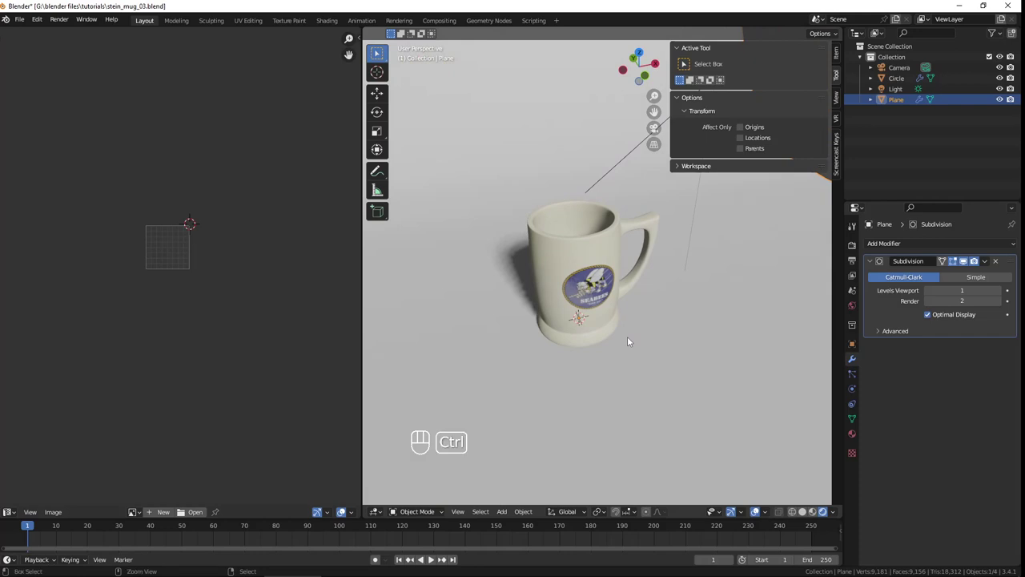
key("ctrl+alt")
key("ctrl+alt+KP_0")
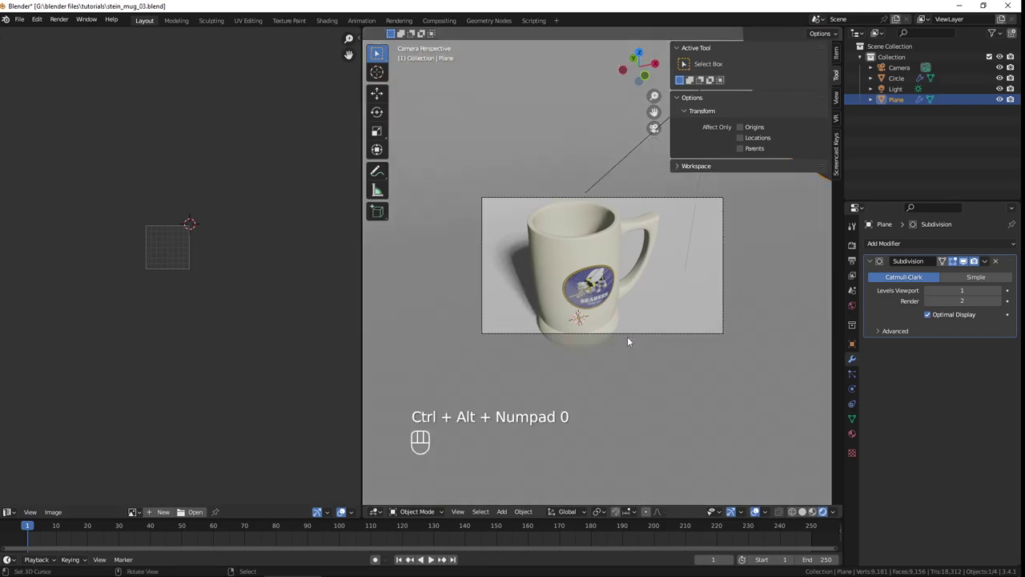
- Dolly the camera back 4.86 m so the whole mug fits the frame
left_click(662, 198)
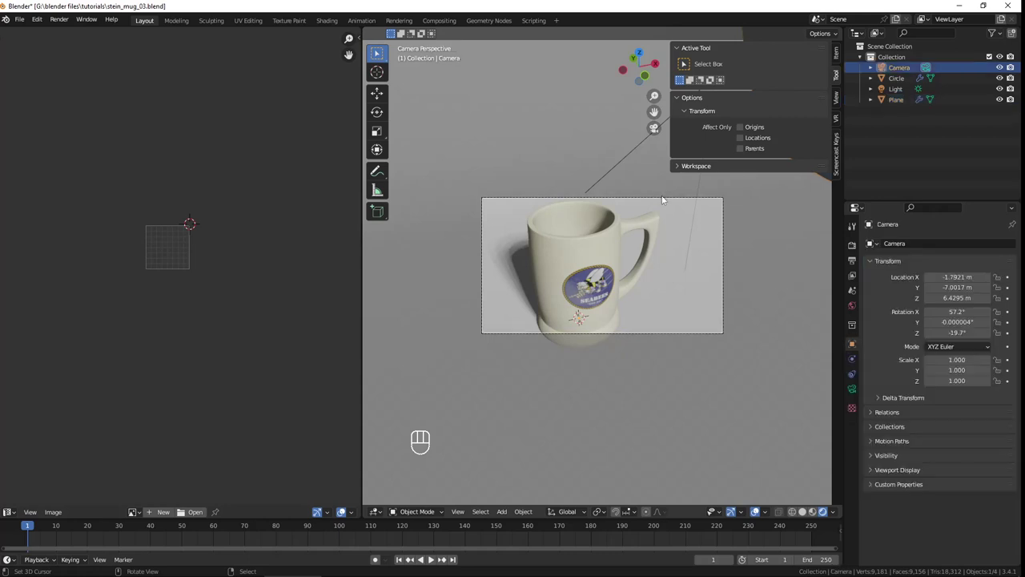
key("g")
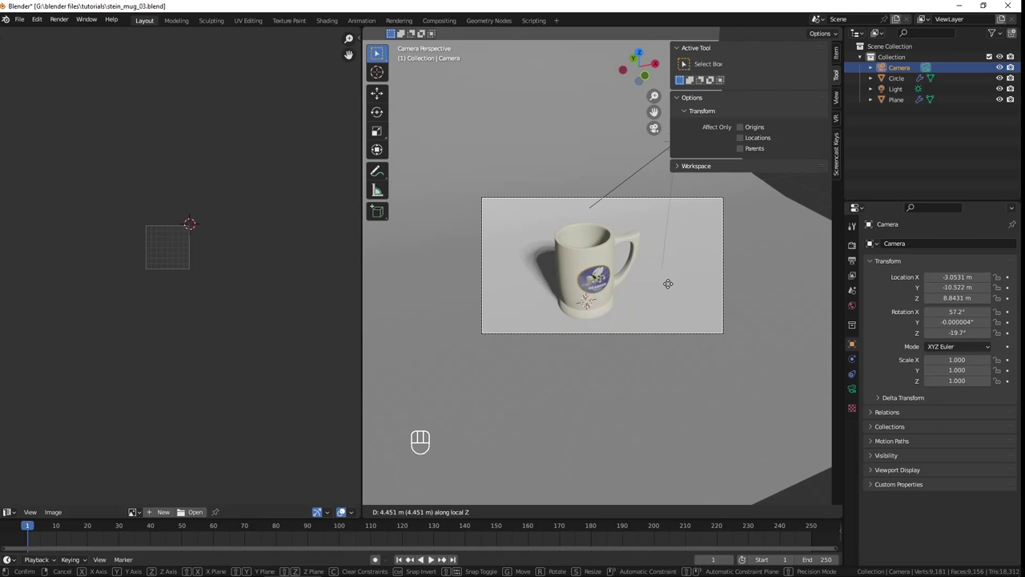
left_click(675, 302)
scroll(675, 314, "up", 3)
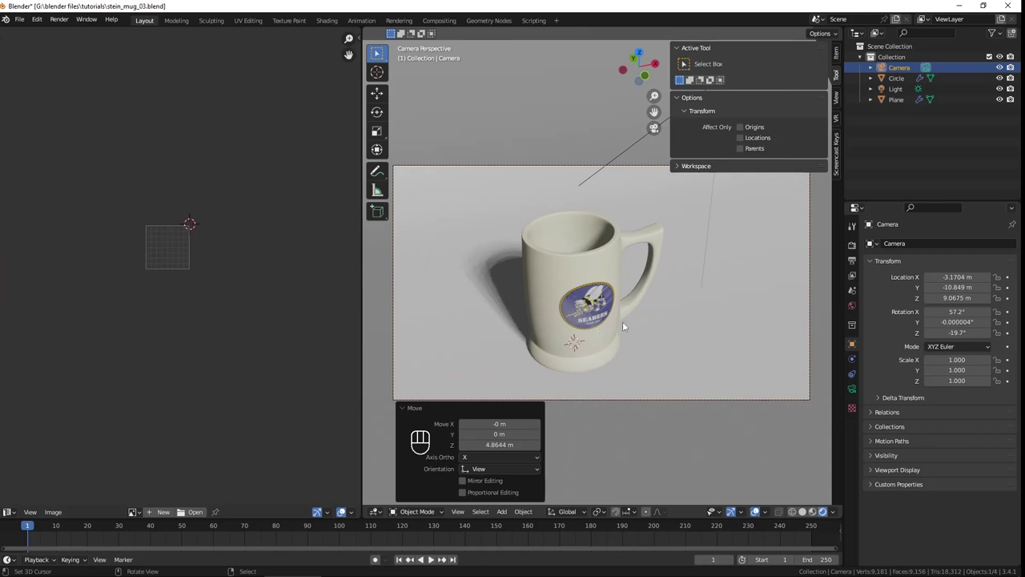
- Add a new material to the backdrop plane with base colour Value 1.0 (white)
left_click(730, 311)
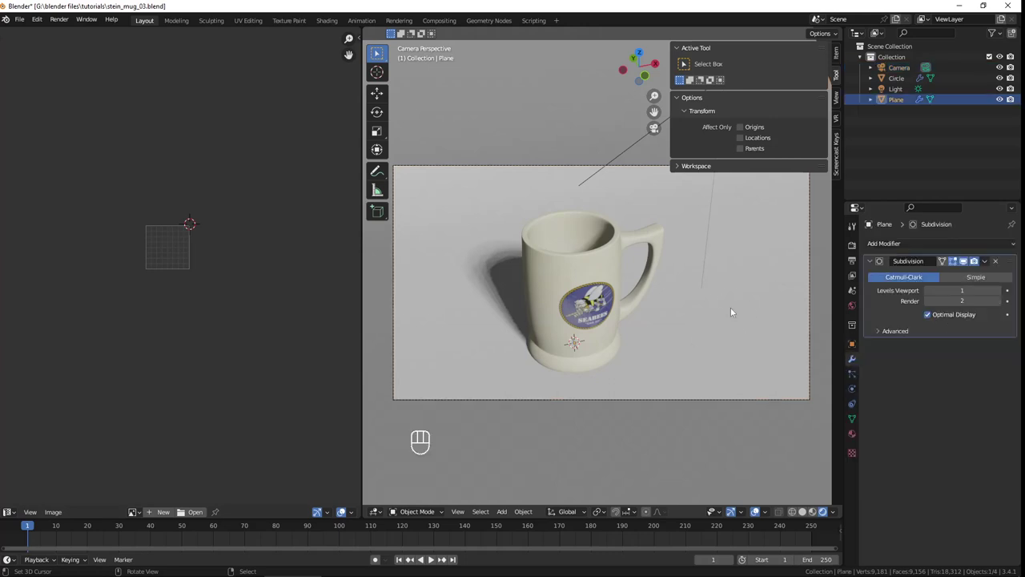
left_click(853, 433)
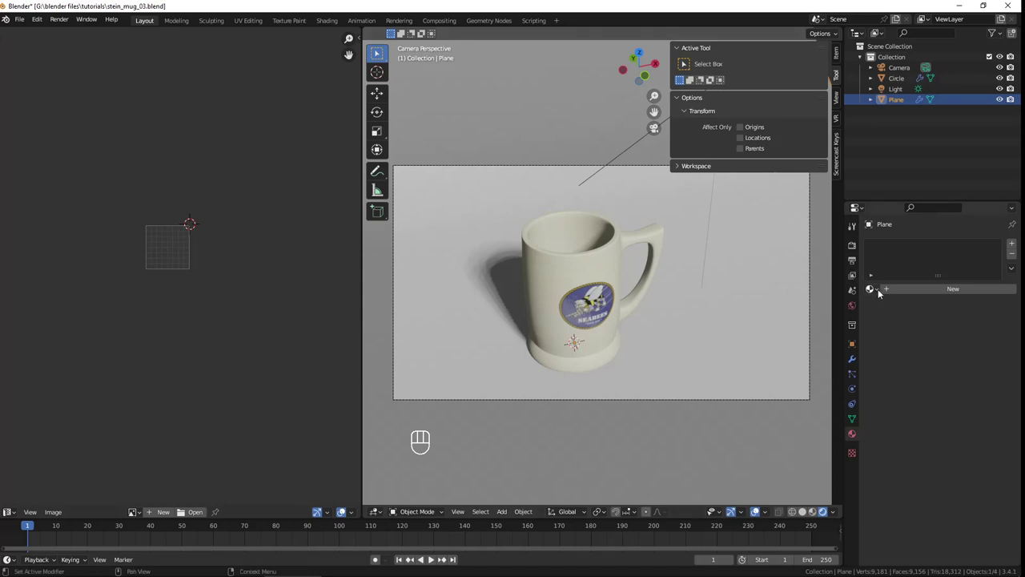
left_click(949, 289)
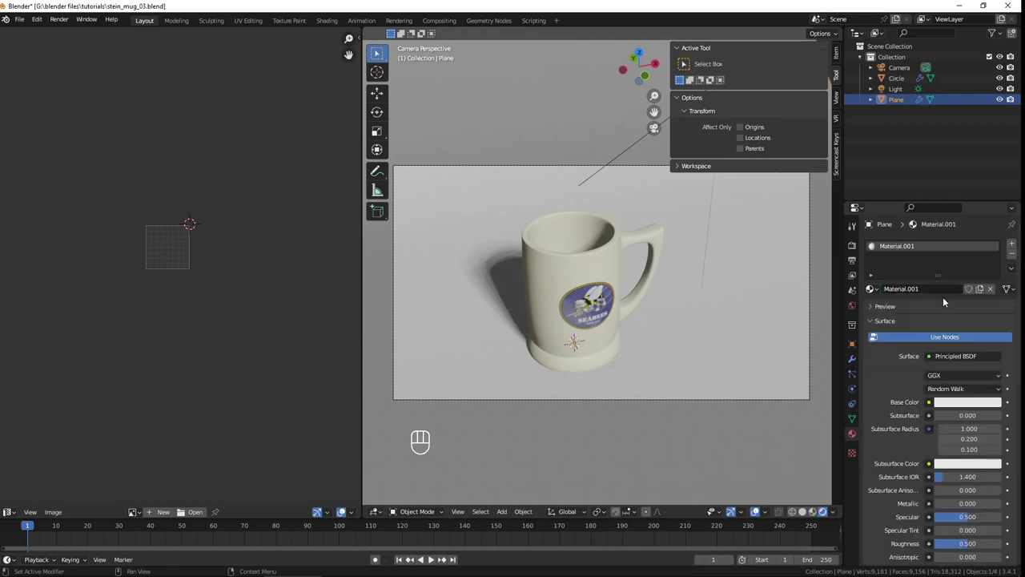
left_click(957, 408)
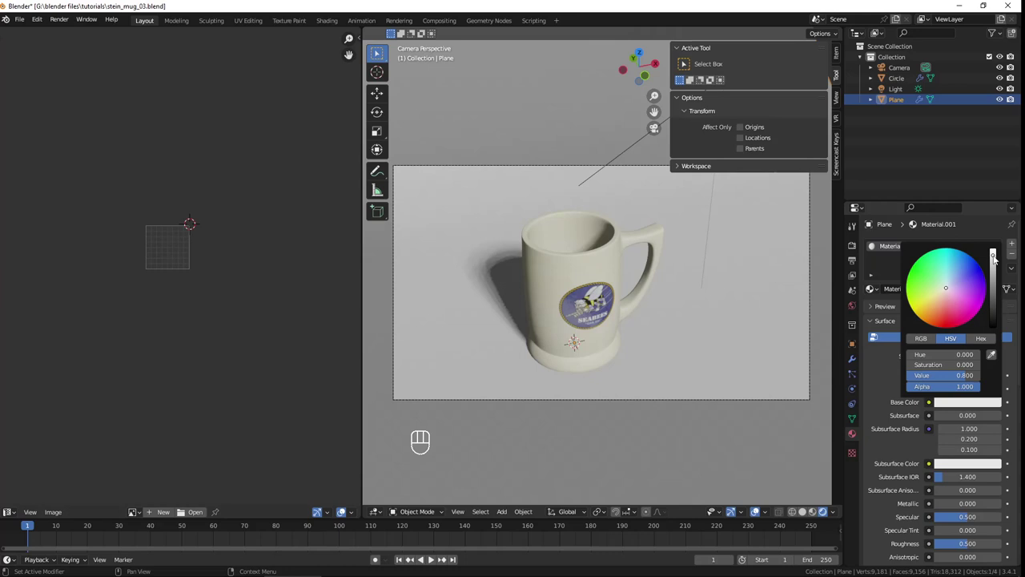
left_click_drag(994, 256, 994, 325)
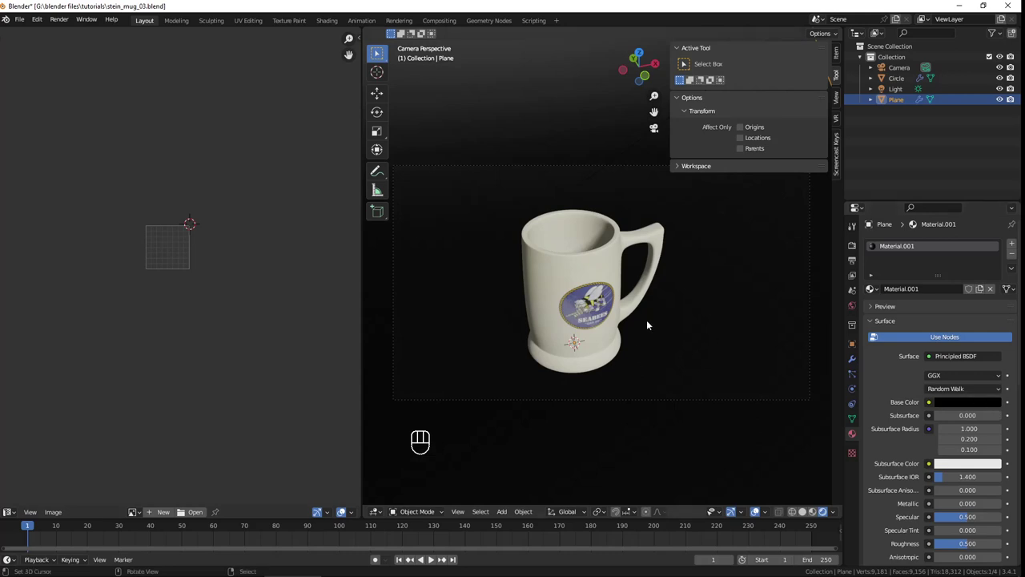
left_click(977, 401)
left_click_drag(993, 329, 1001, 305)
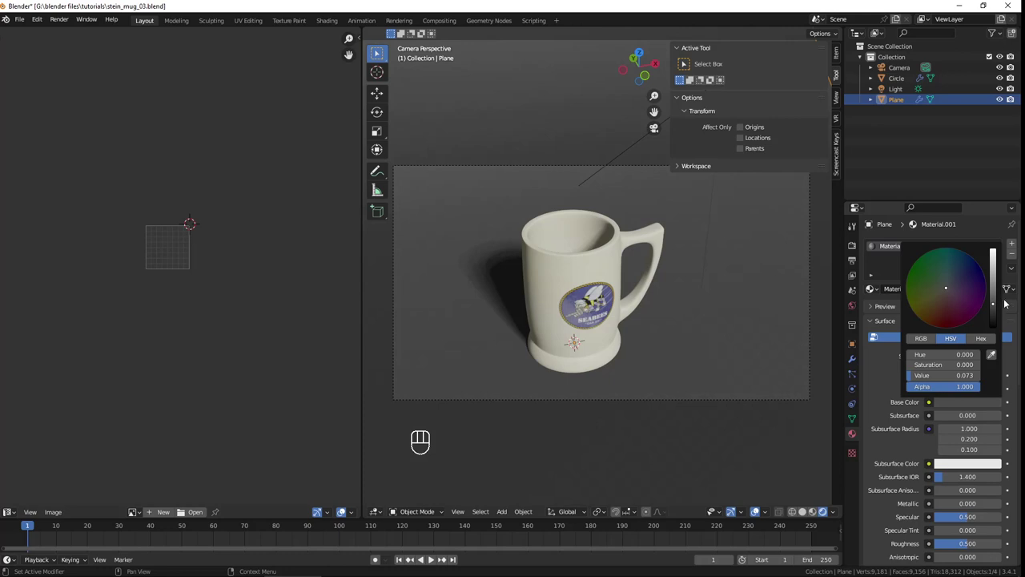
left_click_drag(994, 308, 993, 251)
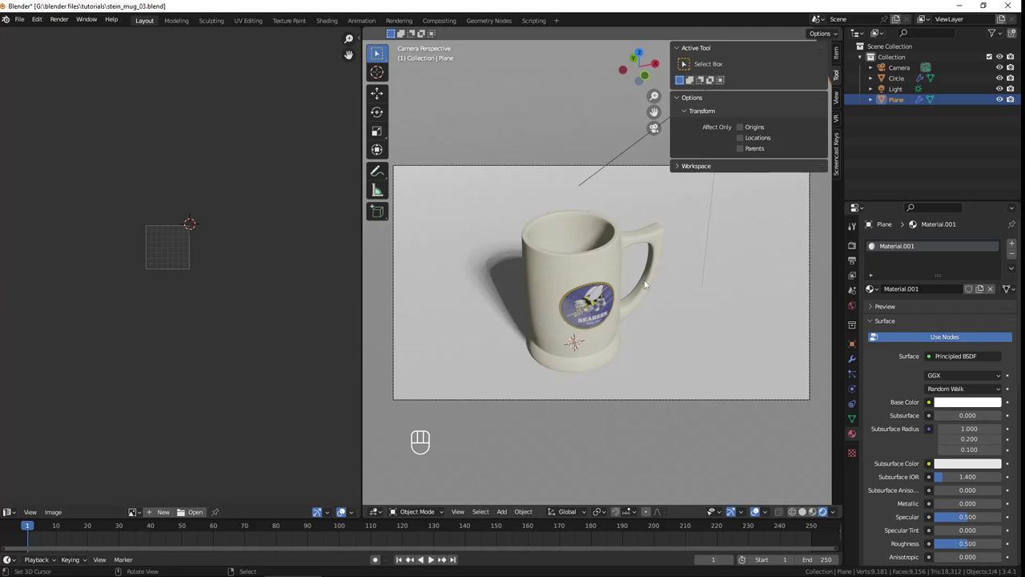
left_click(19, 20)
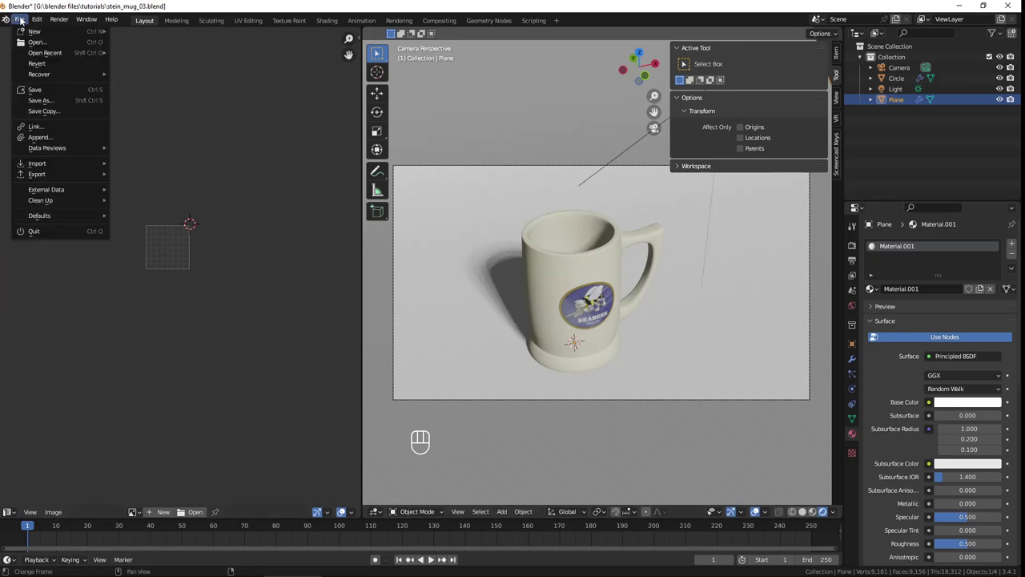
left_click(36, 92)
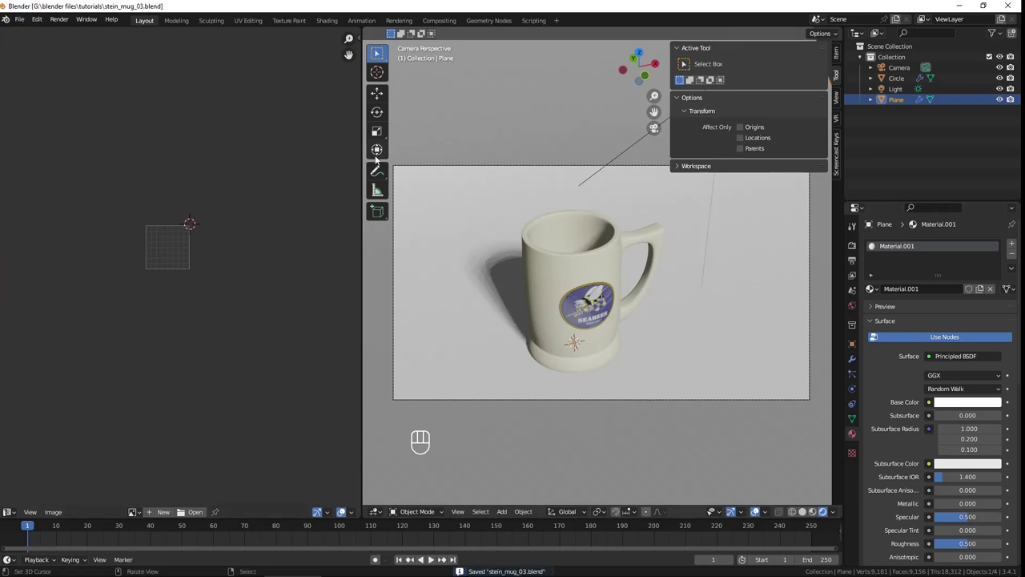
left_click(599, 271)
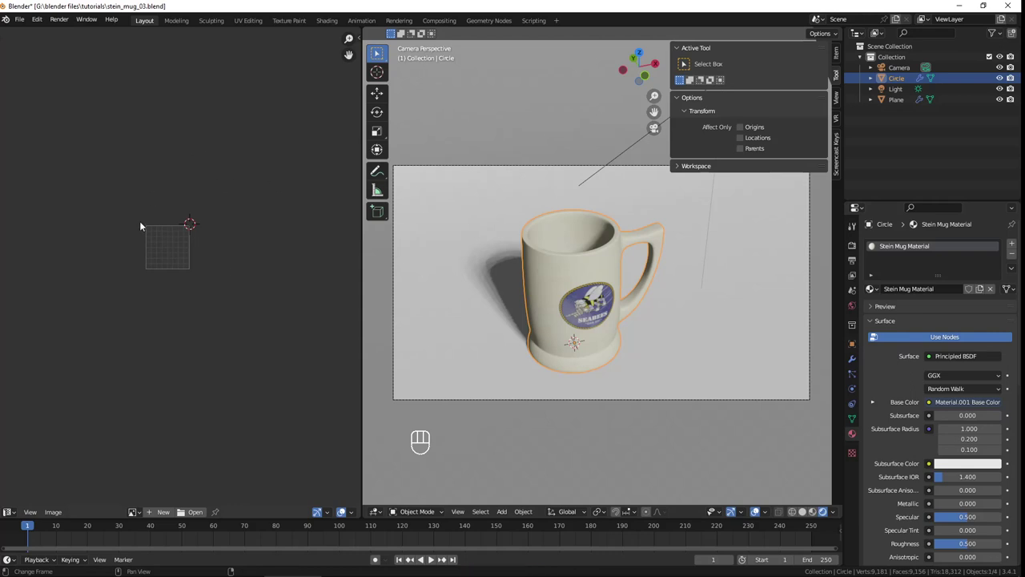
scroll(179, 308, "up", 4)
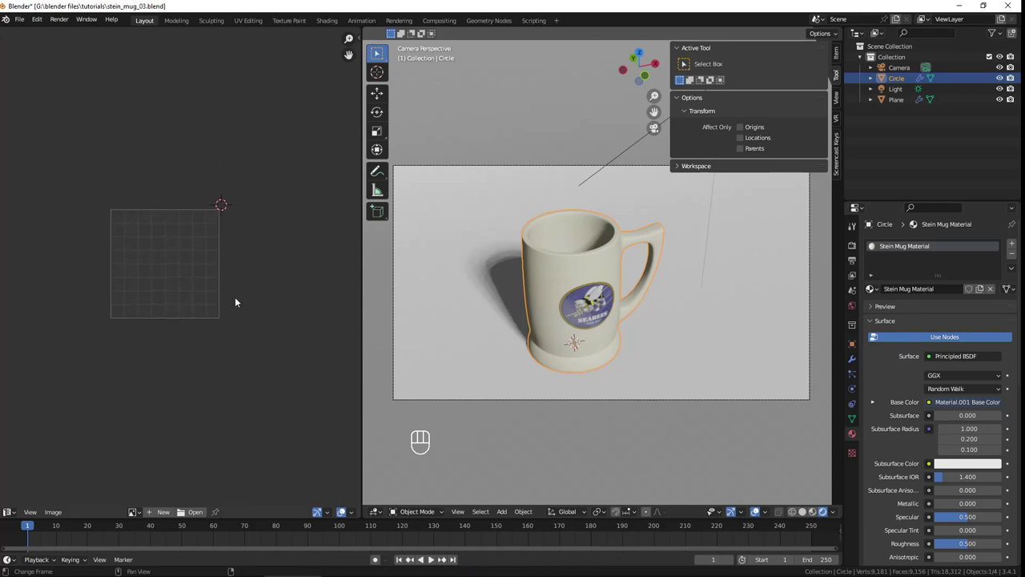
scroll(235, 296, "up", 2)
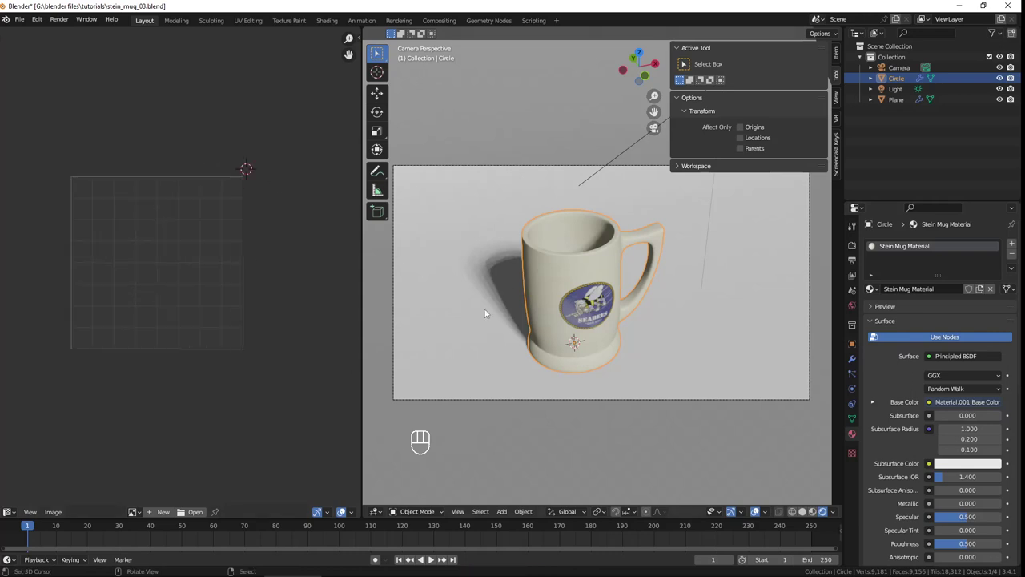
- Turn the left Image Editor into the Shader Editor and frame the mug's nodes
left_click(9, 513)
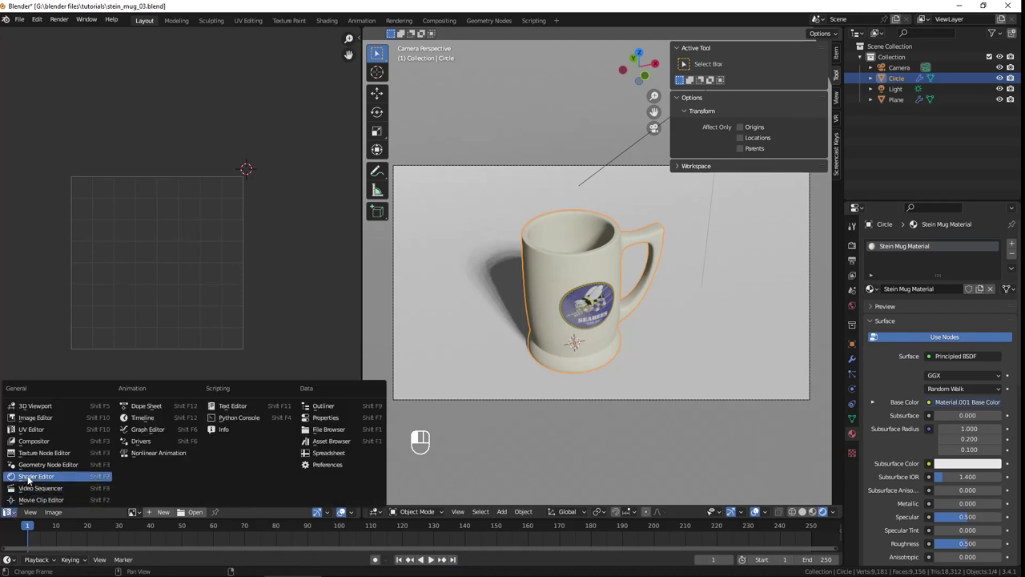
left_click(29, 476)
middle_click_drag(159, 315, 221, 262)
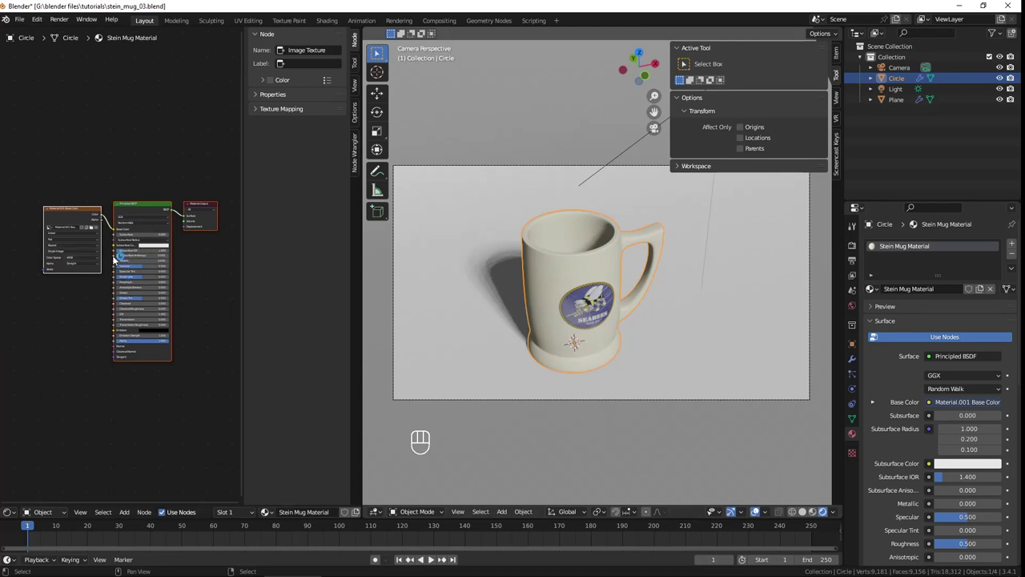
scroll(129, 295, "up", 1)
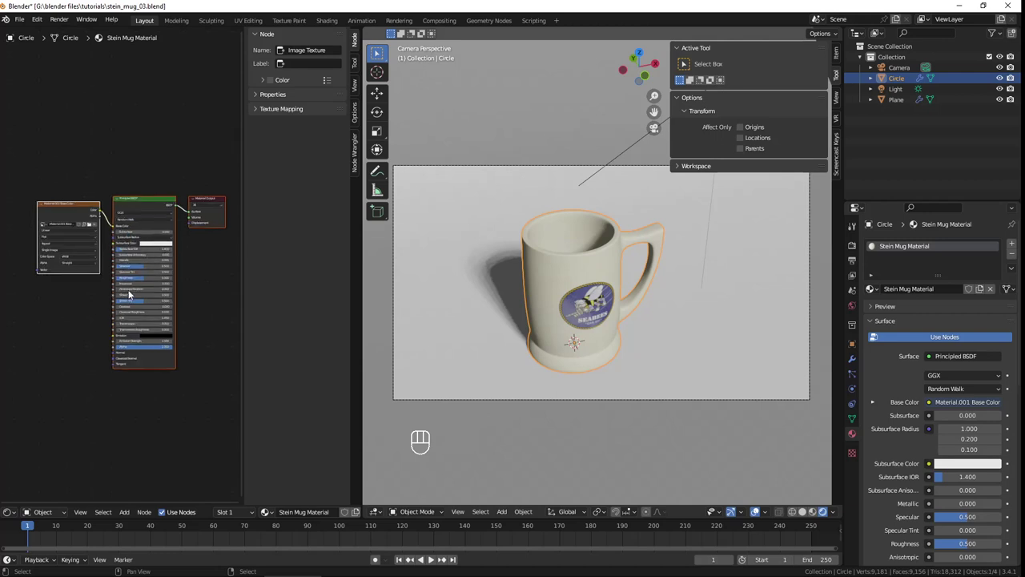
scroll(127, 297, "up", 1)
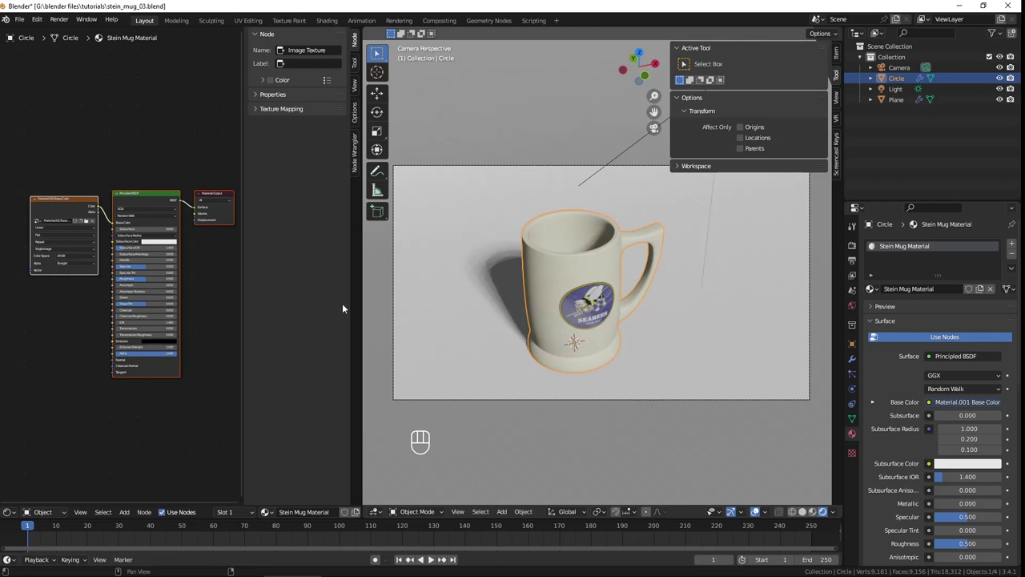
- Orbit and zoom the viewport to inspect the whole mug
scroll(571, 302, "up", 4)
mouse_move(605, 343)
middle_mouse_down()
mouse_move(593, 321)
mouse_move(569, 335)
mouse_move(589, 300)
middle_mouse_up()
scroll(593, 322, "up", 5)
scroll(569, 335, "up", 3)
scroll(589, 301, "down", 2)
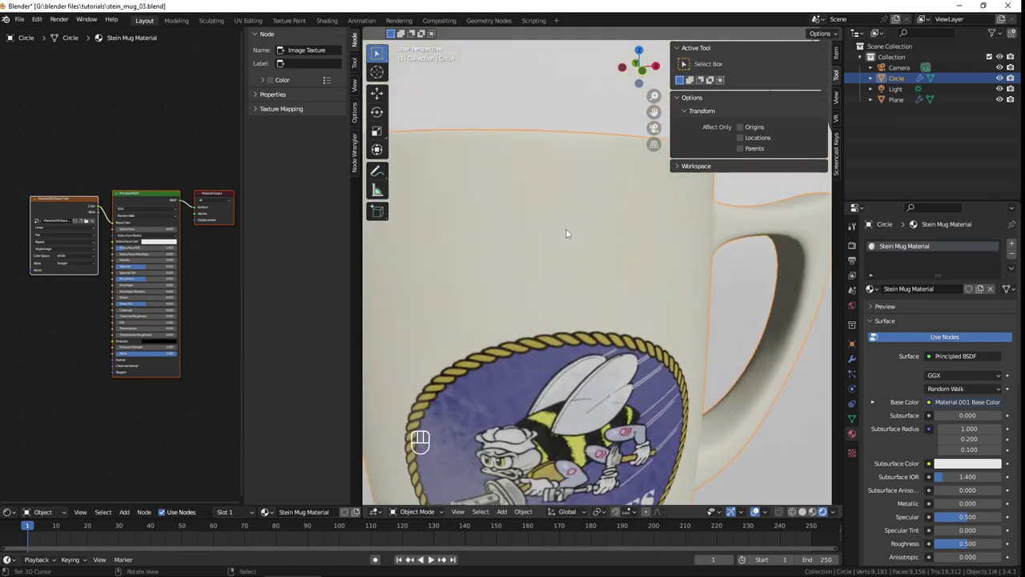
scroll(653, 267, "down", 3)
mouse_move(653, 268)
middle_mouse_down()
mouse_move(585, 258)
mouse_move(526, 328)
mouse_move(617, 358)
middle_mouse_up()
scroll(527, 328, "down", 5)
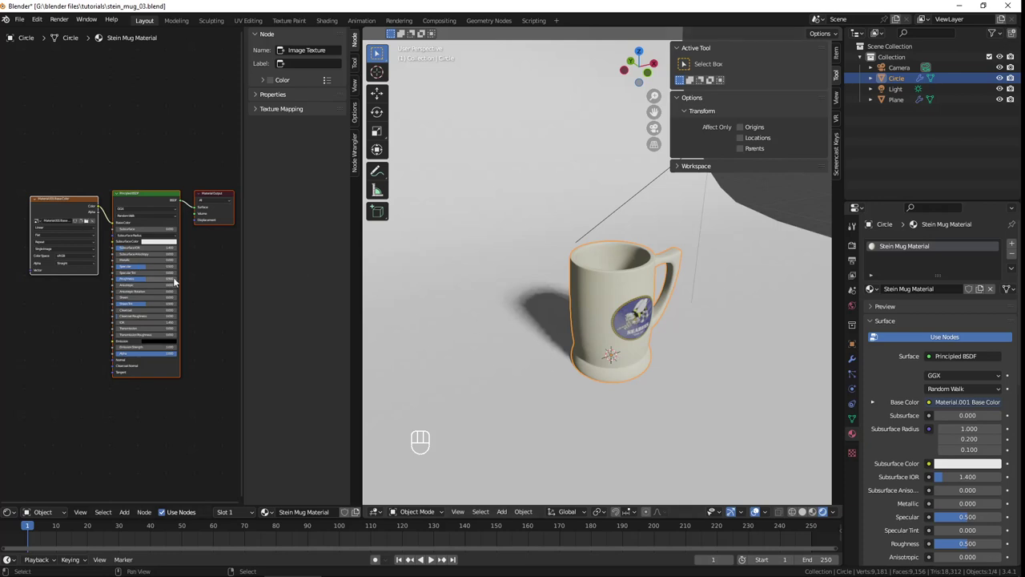
- Widen the Shader Editor to the right and zoom into its nodes
left_click_drag(363, 253, 528, 262)
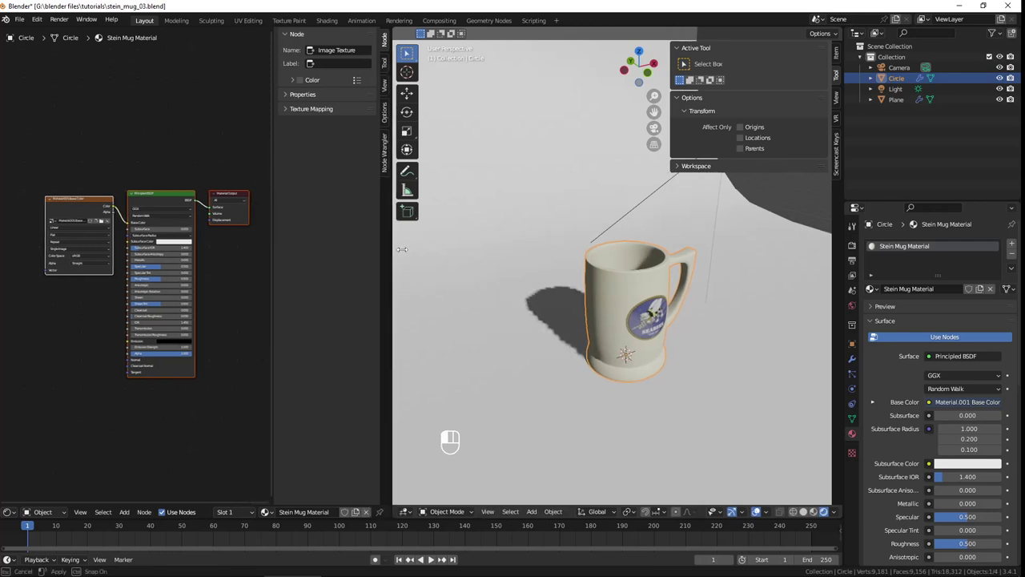
mouse_move(144, 404)
middle_mouse_down()
mouse_move(241, 325)
mouse_move(199, 337)
mouse_move(171, 369)
middle_mouse_up()
scroll(185, 330, "up", 2)
- Add a Voronoi Texture node to the left of the mug's shader graph
key("shift+a")
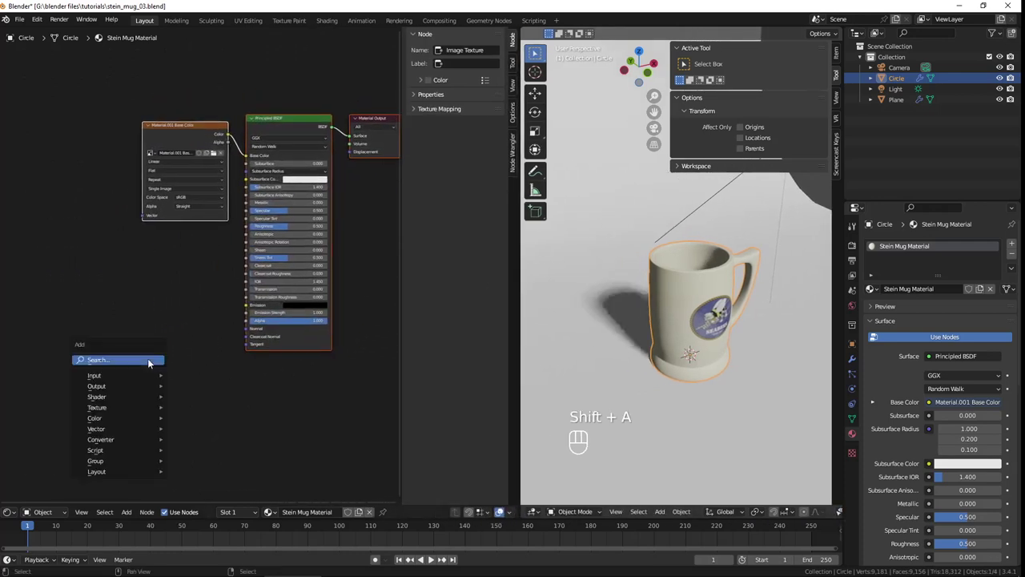
mouse_move(111, 407)
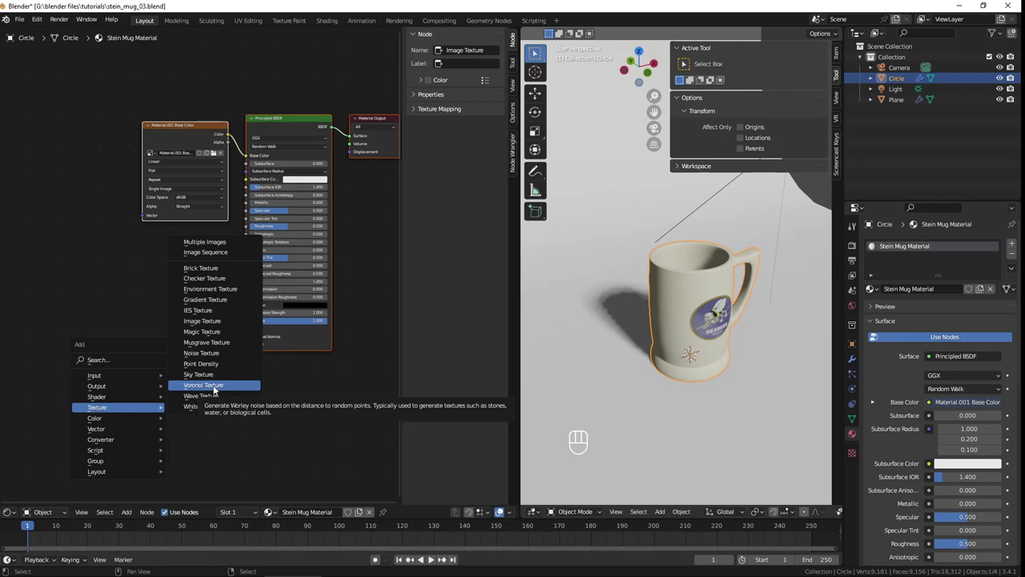
left_click(214, 386)
left_click(80, 296)
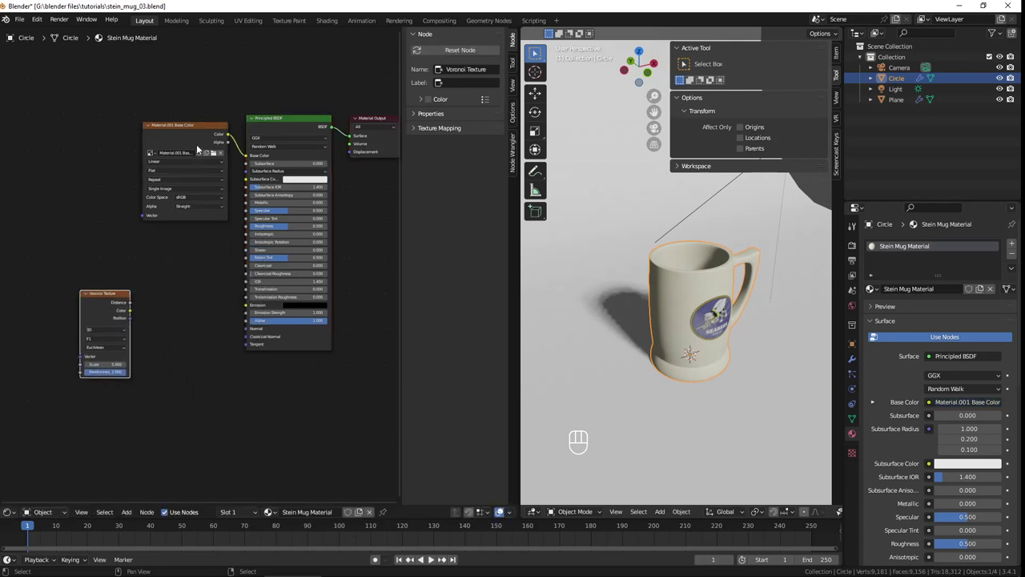
- Replace the image texture's Base Color link with the Voronoi Color output
left_click_drag(196, 124, 116, 97)
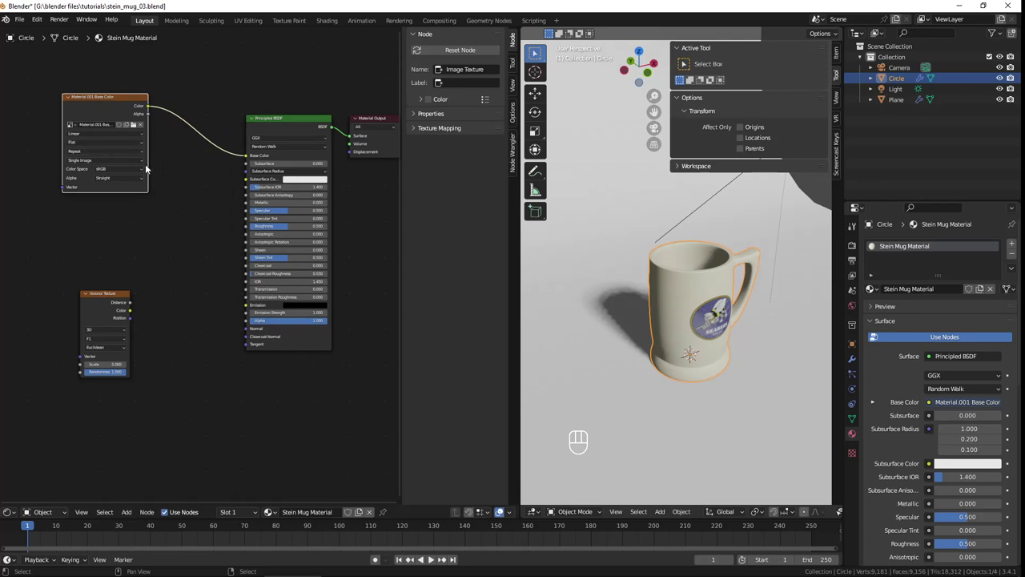
left_click_drag(246, 156, 169, 180)
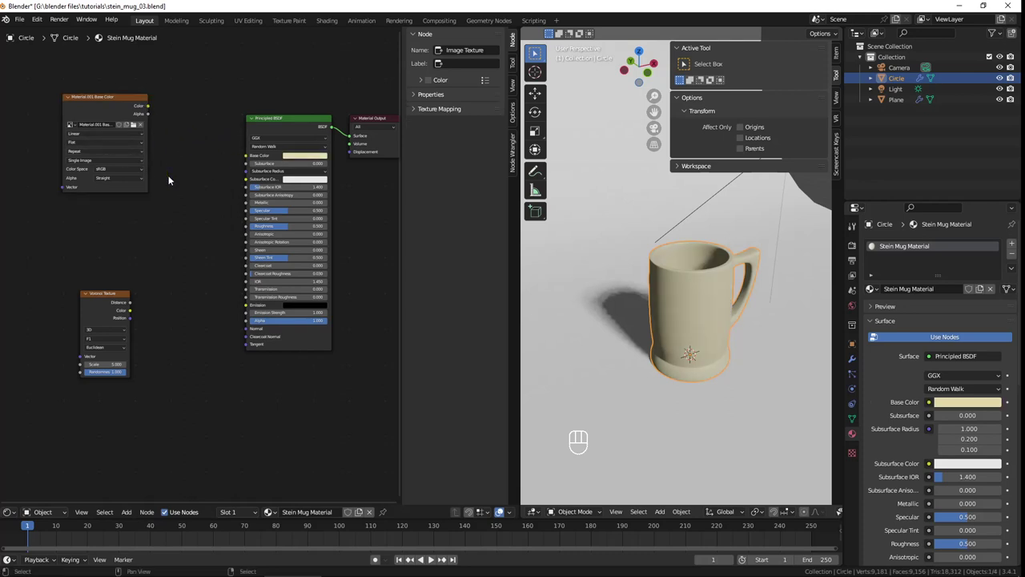
scroll(141, 366, "up", 1)
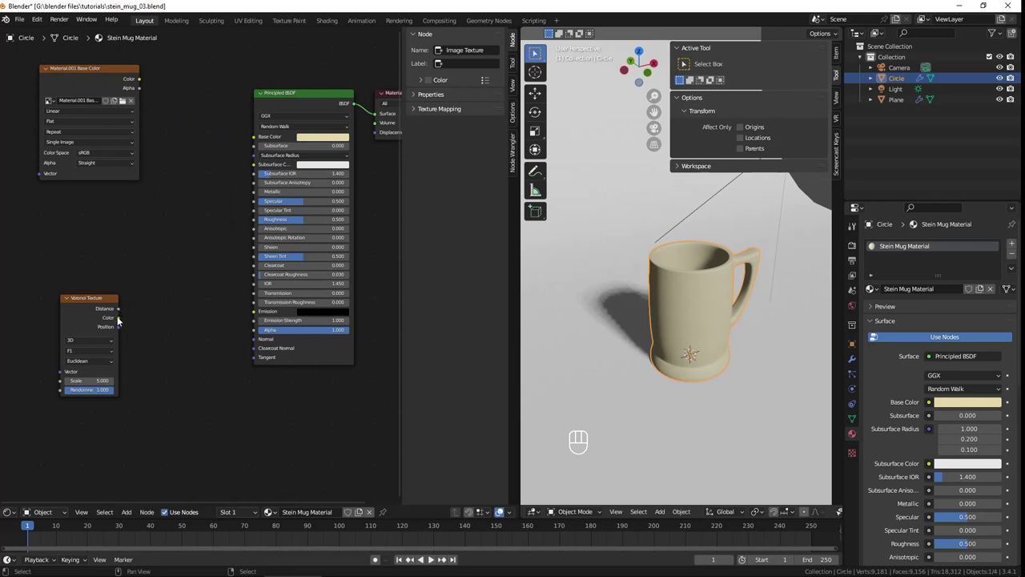
left_click_drag(118, 318, 253, 136)
mouse_move(625, 419)
middle_mouse_down()
mouse_move(672, 319)
mouse_move(635, 315)
mouse_move(689, 343)
mouse_move(670, 326)
middle_mouse_up()
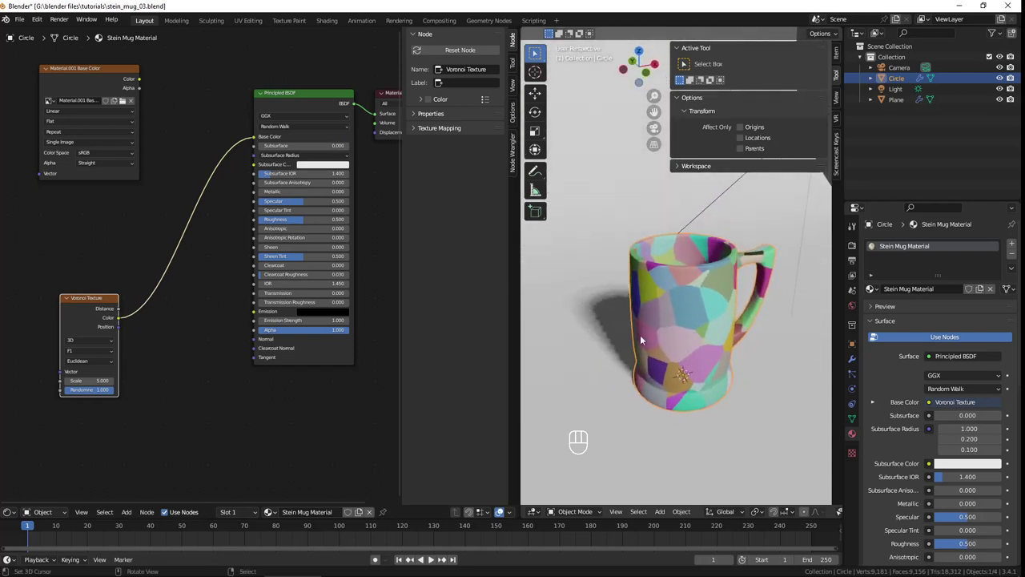
scroll(641, 321, "up", 2)
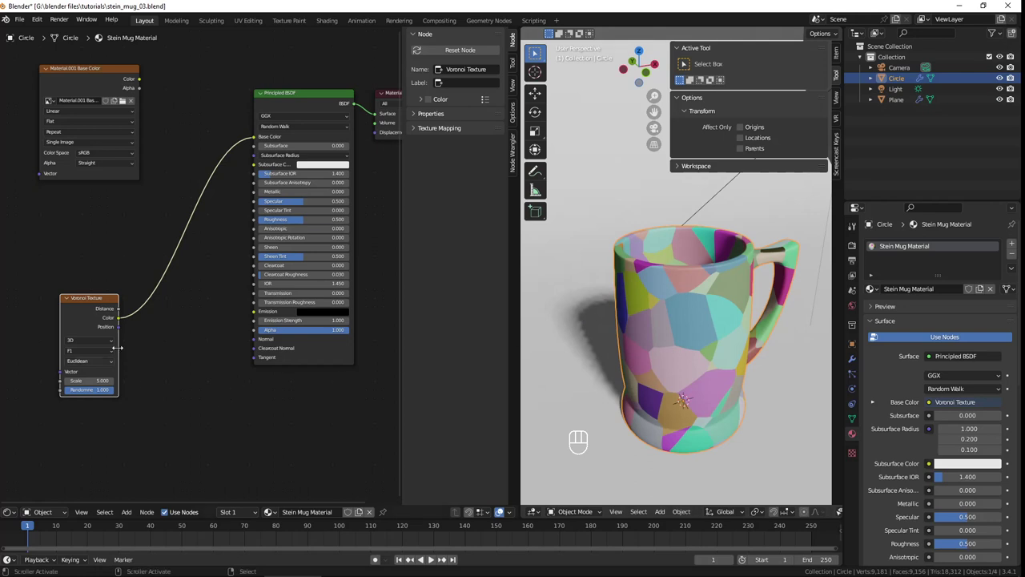
scroll(128, 349, "up", 1)
scroll(160, 321, "up", 1)
scroll(175, 313, "up", 1)
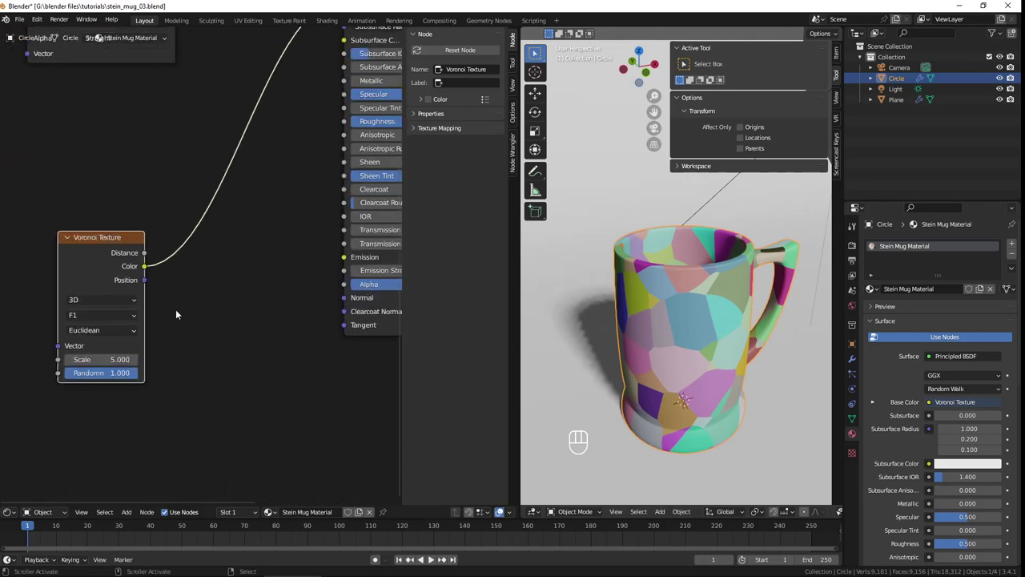
left_click(100, 299)
left_click(100, 309)
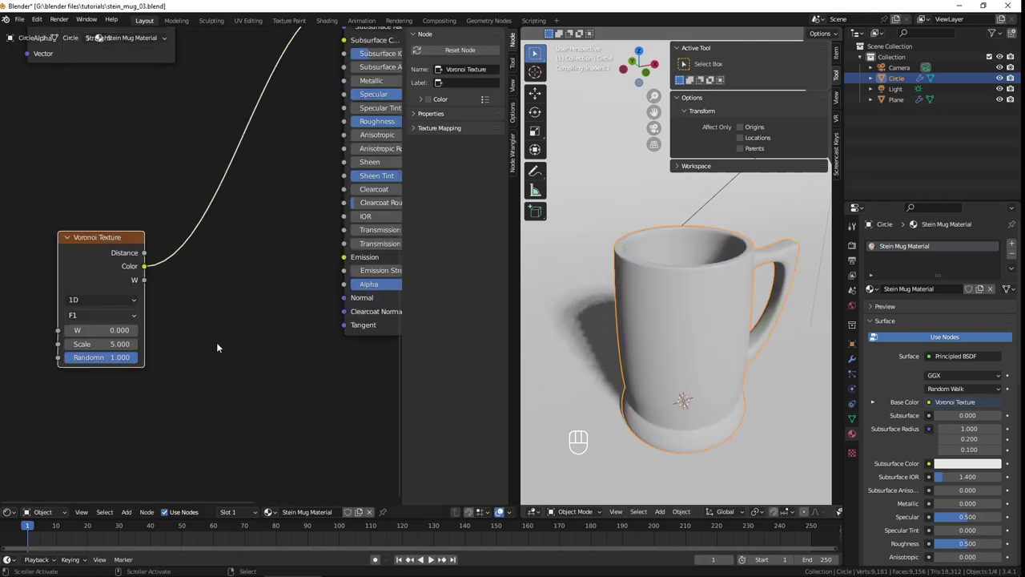
mouse_move(729, 321)
middle_mouse_down()
mouse_move(693, 399)
mouse_move(662, 314)
middle_mouse_up()
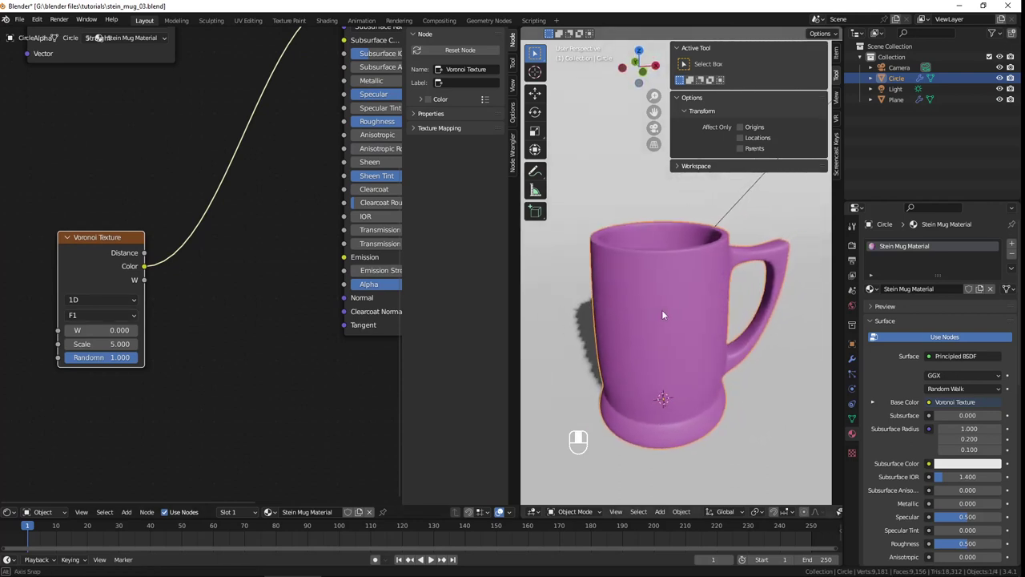
left_click(124, 301)
left_click(102, 325)
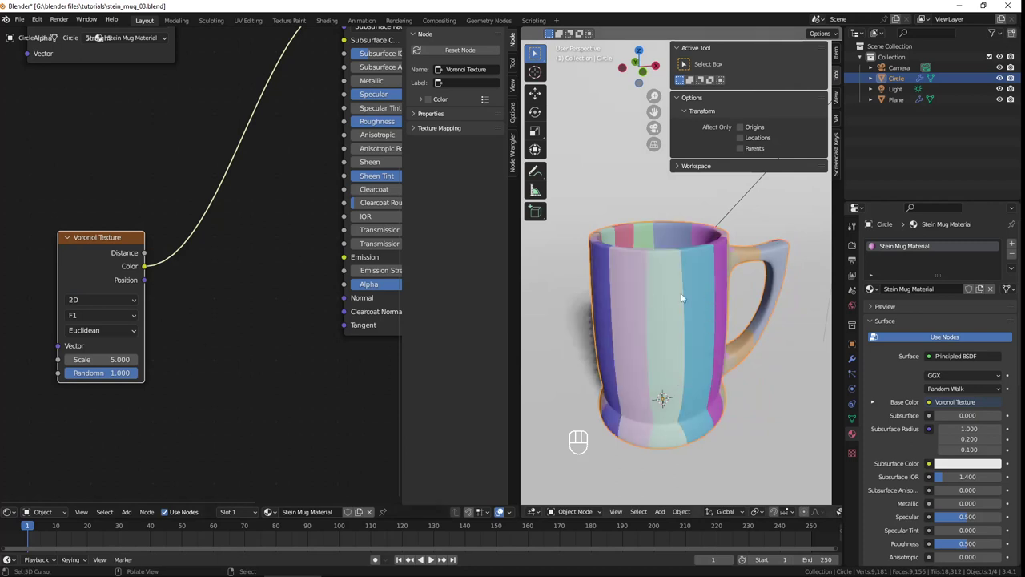
middle_click_drag(726, 327, 586, 335)
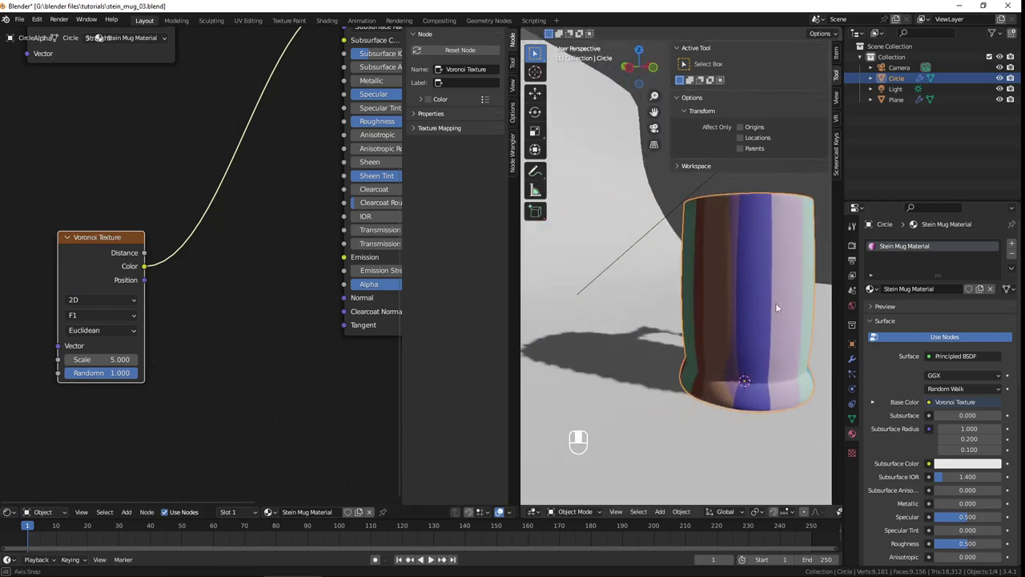
left_click(122, 298)
left_click(99, 325)
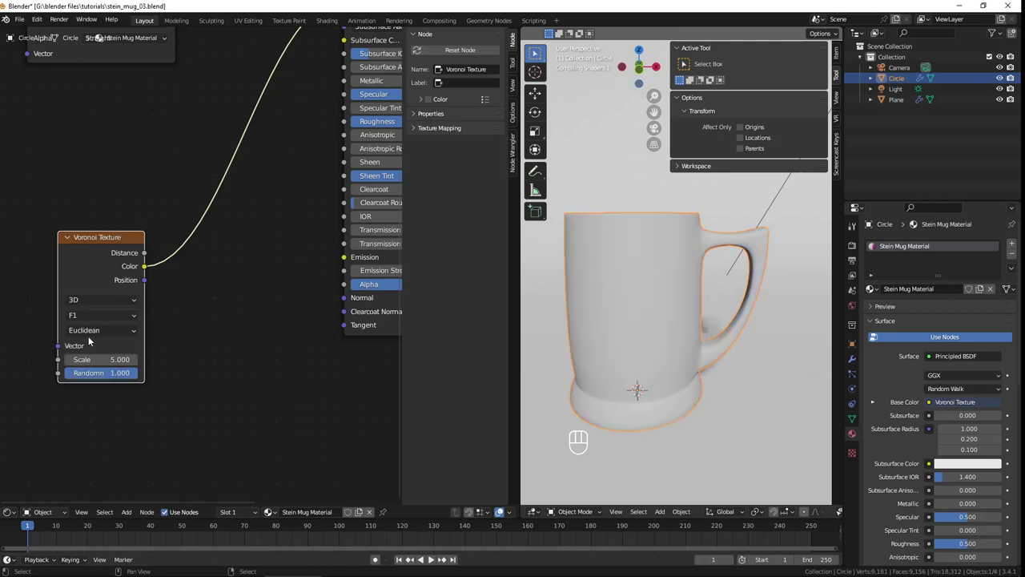
mouse_move(701, 299)
middle_mouse_down()
mouse_move(741, 331)
mouse_move(726, 335)
middle_mouse_up()
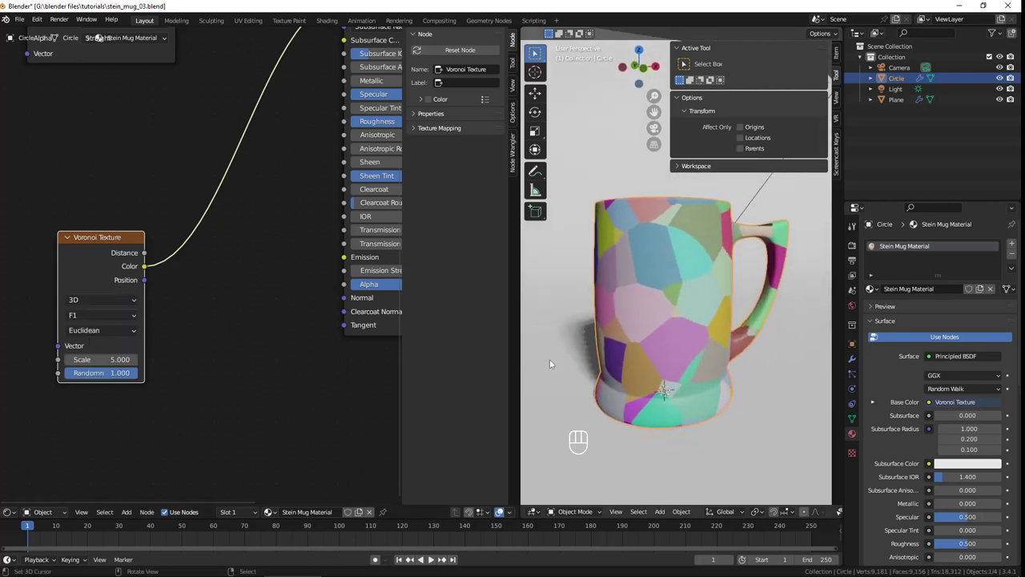
left_click(104, 298)
left_click(89, 351)
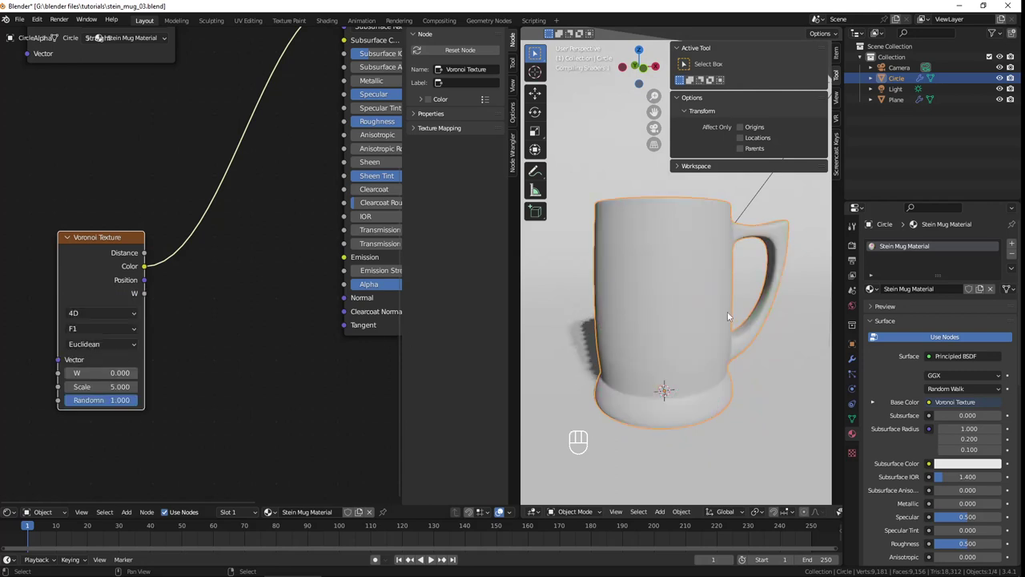
mouse_move(619, 330)
middle_mouse_down()
mouse_move(679, 301)
mouse_move(620, 358)
mouse_move(655, 370)
mouse_move(685, 356)
mouse_move(687, 382)
mouse_move(676, 335)
mouse_move(672, 359)
mouse_move(666, 332)
mouse_move(602, 299)
mouse_move(677, 337)
middle_mouse_up()
left_click(105, 314)
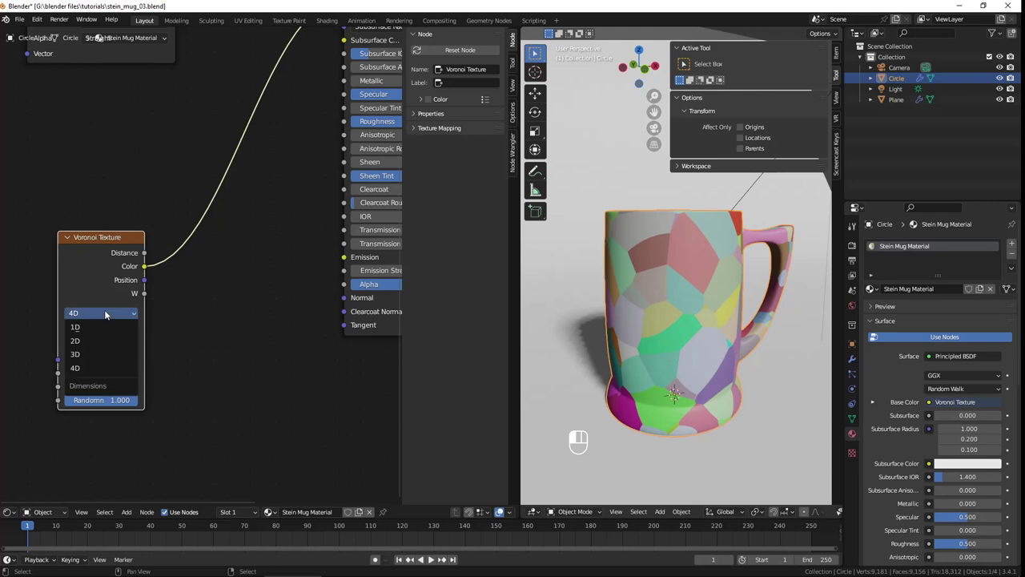
left_click(95, 354)
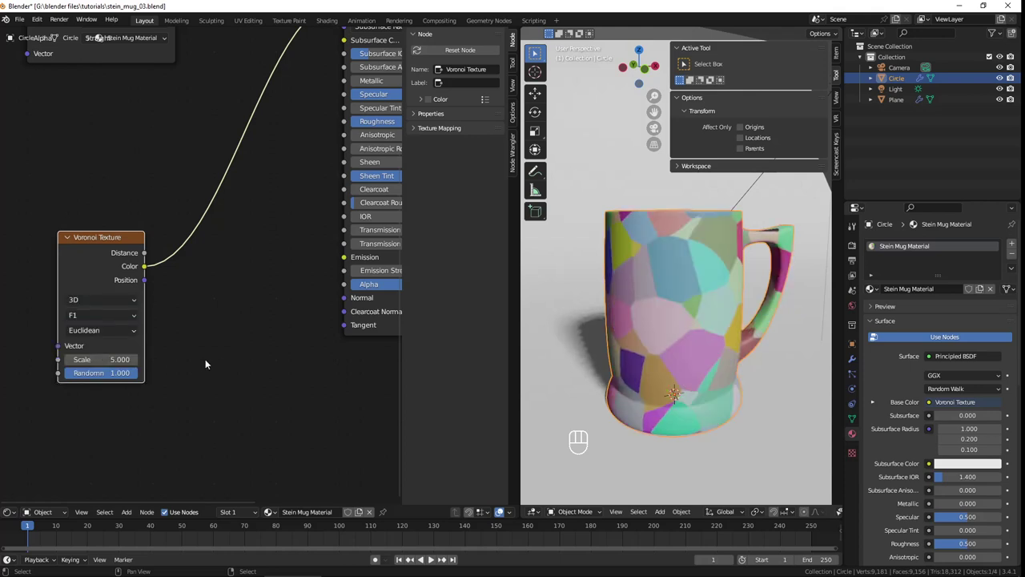
- Try the Voronoi feature as F2, Smooth F1 and Distance to Edge
left_click(86, 314)
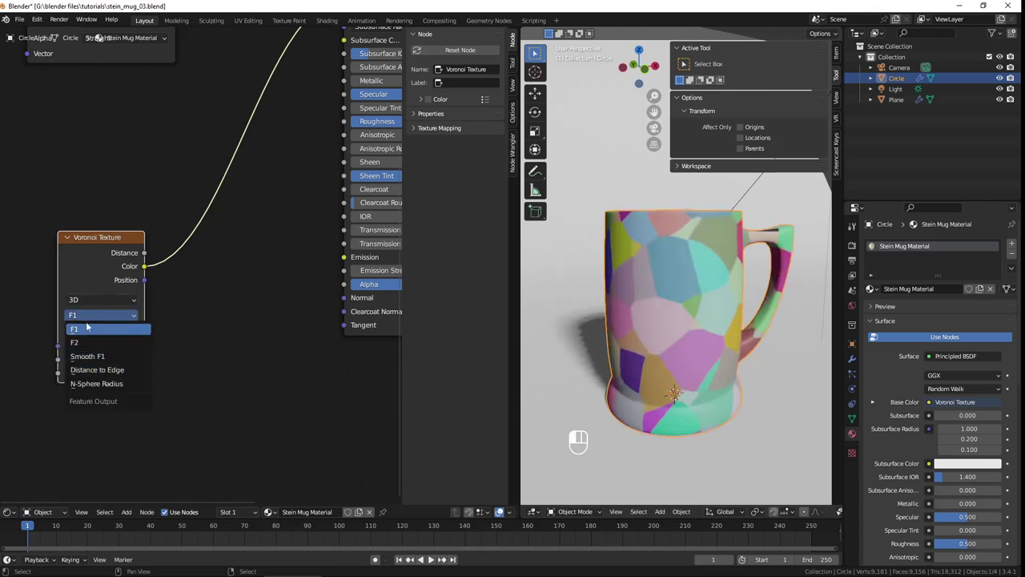
left_click(73, 342)
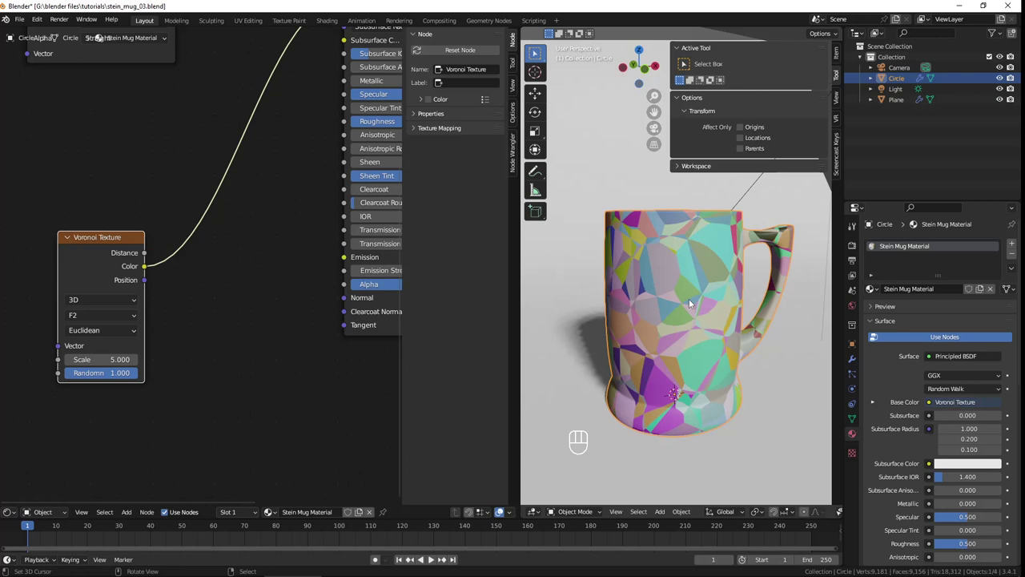
left_click(101, 316)
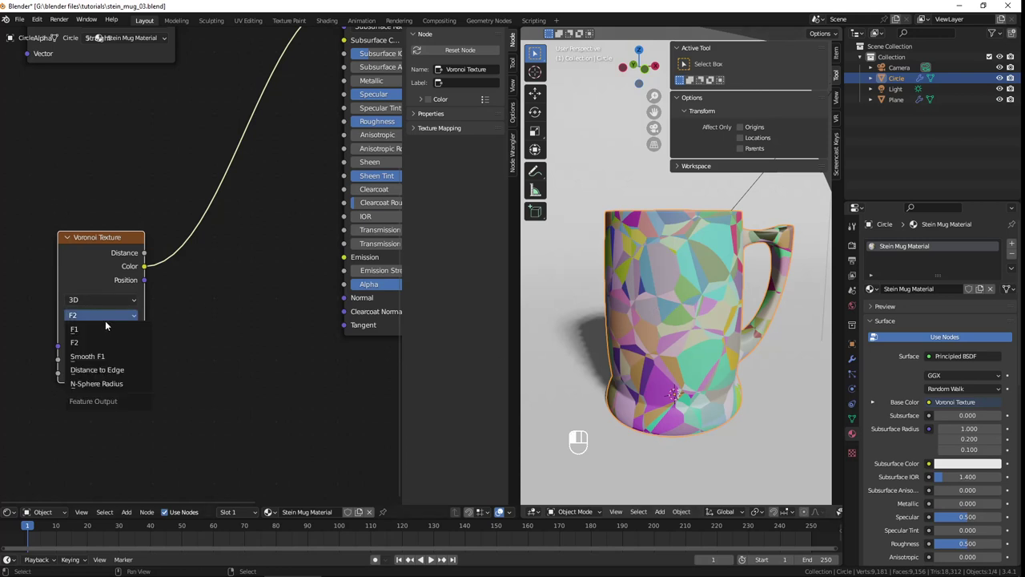
left_click(107, 356)
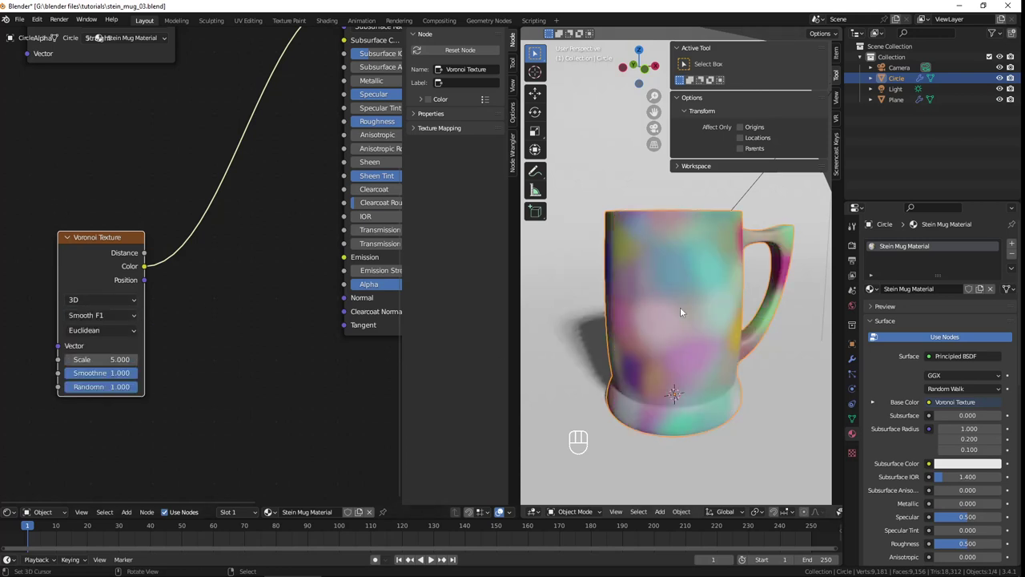
left_click(96, 314)
left_click(98, 369)
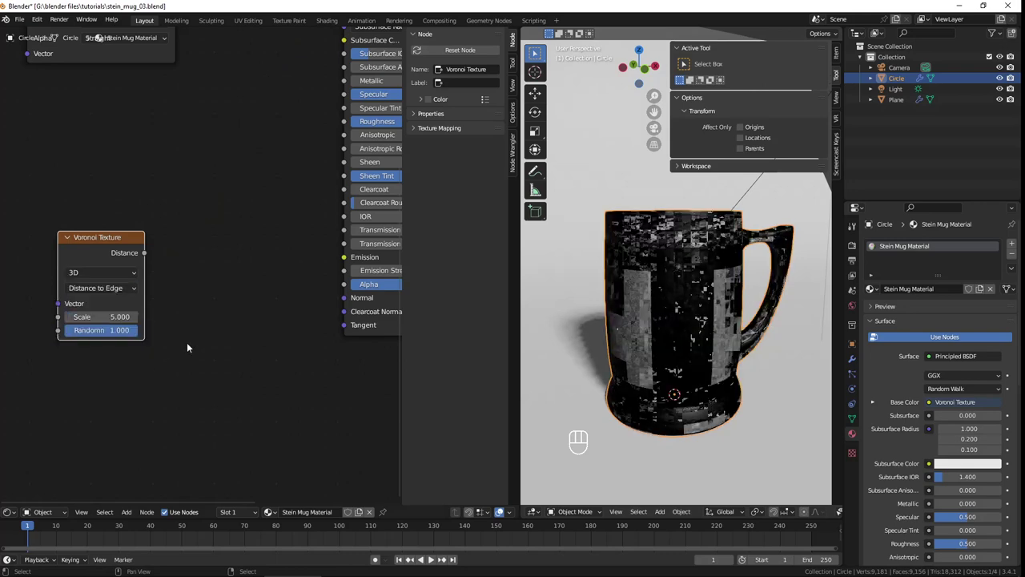
- Preview N-Sphere Radius, then settle the Voronoi feature on F2
mouse_move(561, 332)
middle_mouse_down()
mouse_move(683, 334)
mouse_move(549, 331)
middle_mouse_up()
left_click(100, 287)
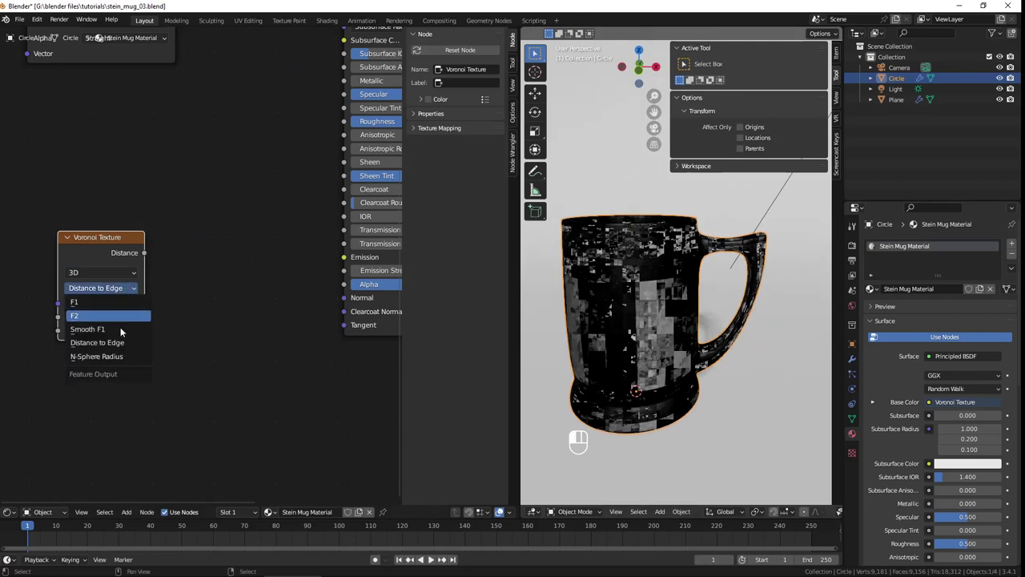
left_click(105, 357)
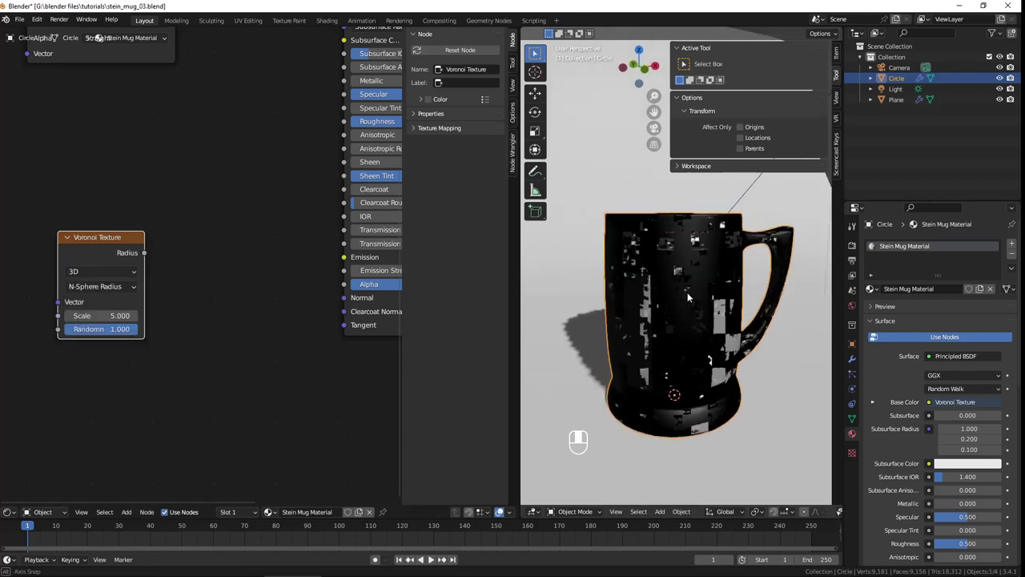
left_click(108, 287)
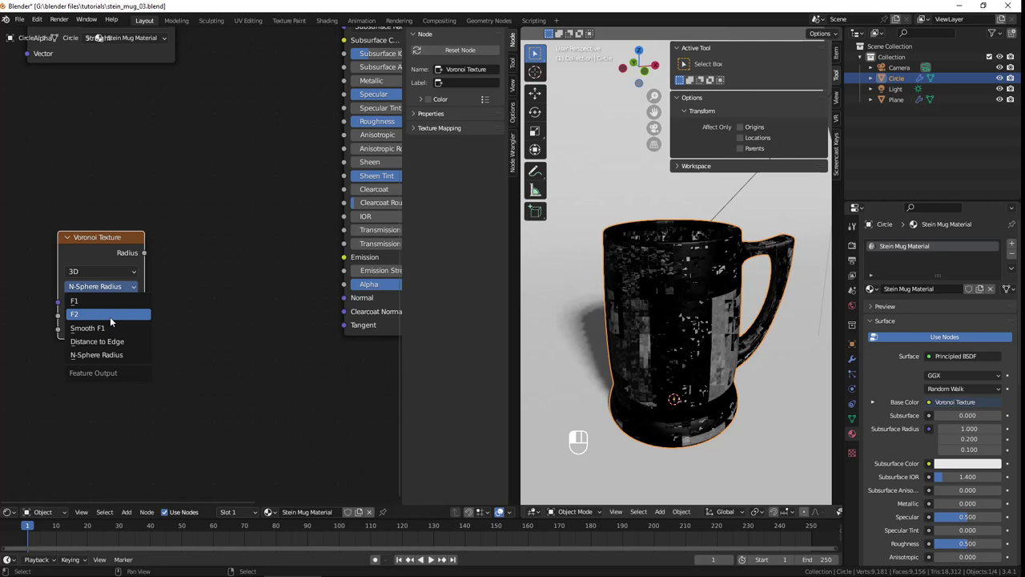
left_click(110, 315)
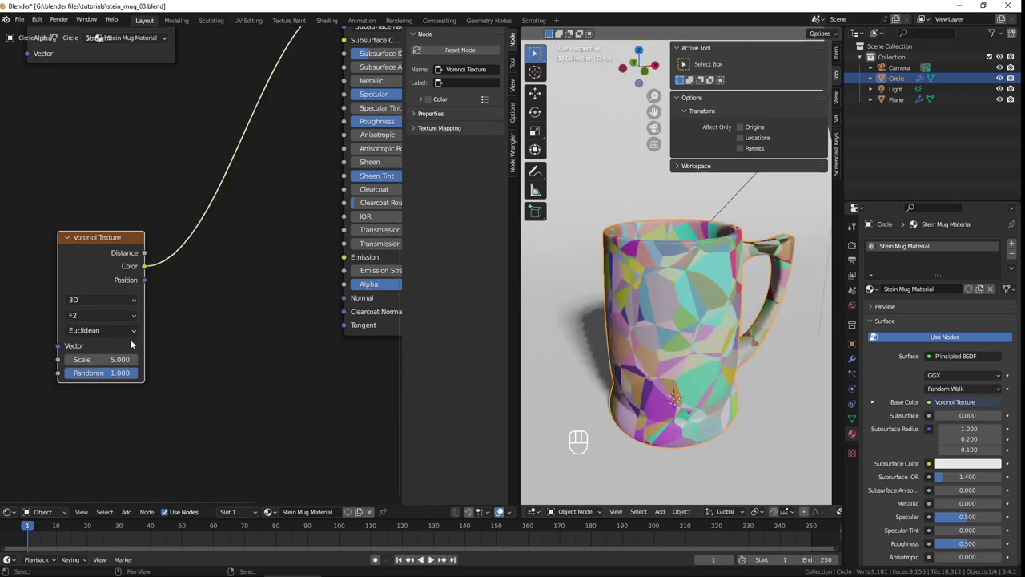
left_click(103, 331)
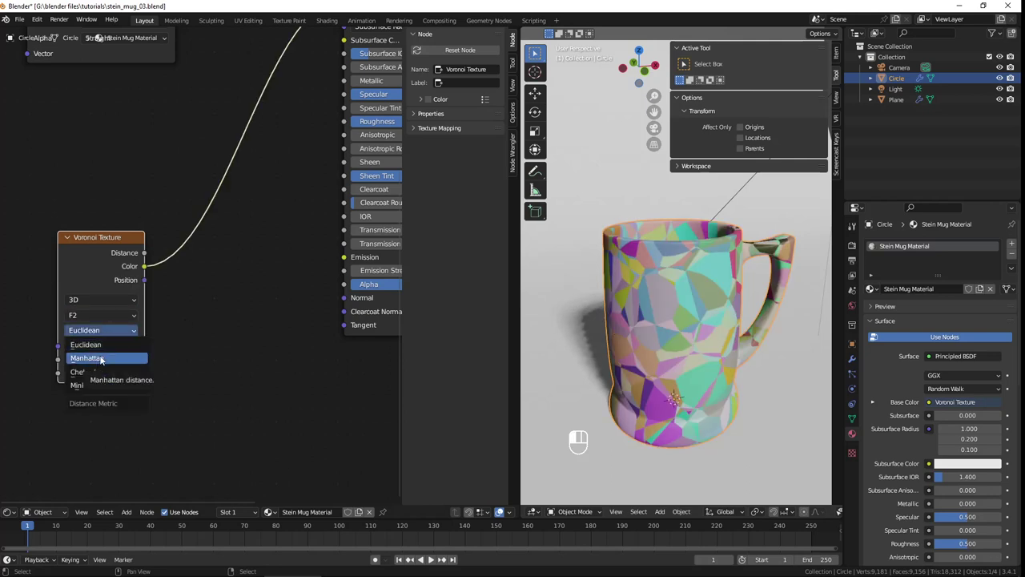
left_click(101, 359)
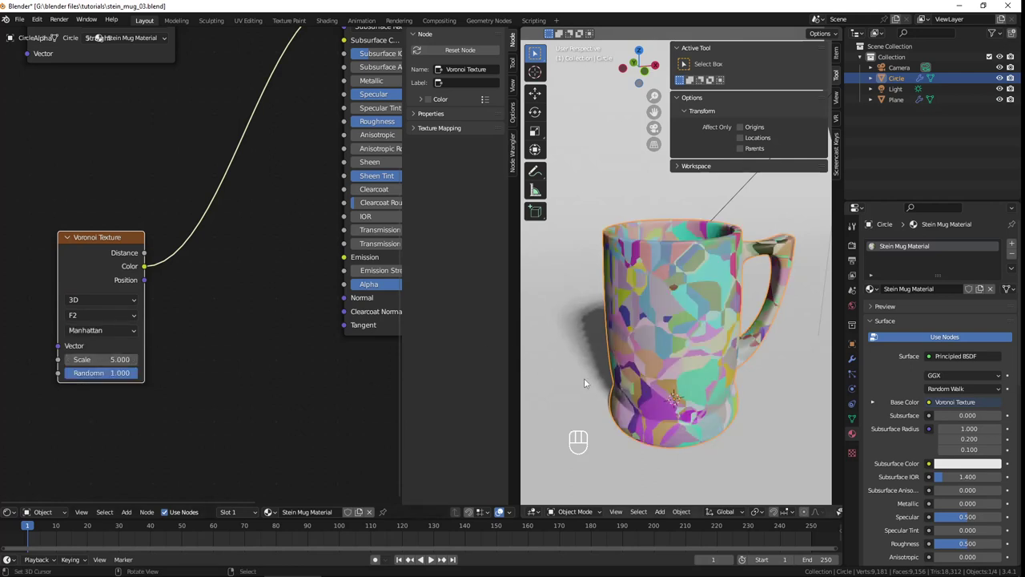
middle_click_drag(690, 381, 620, 324)
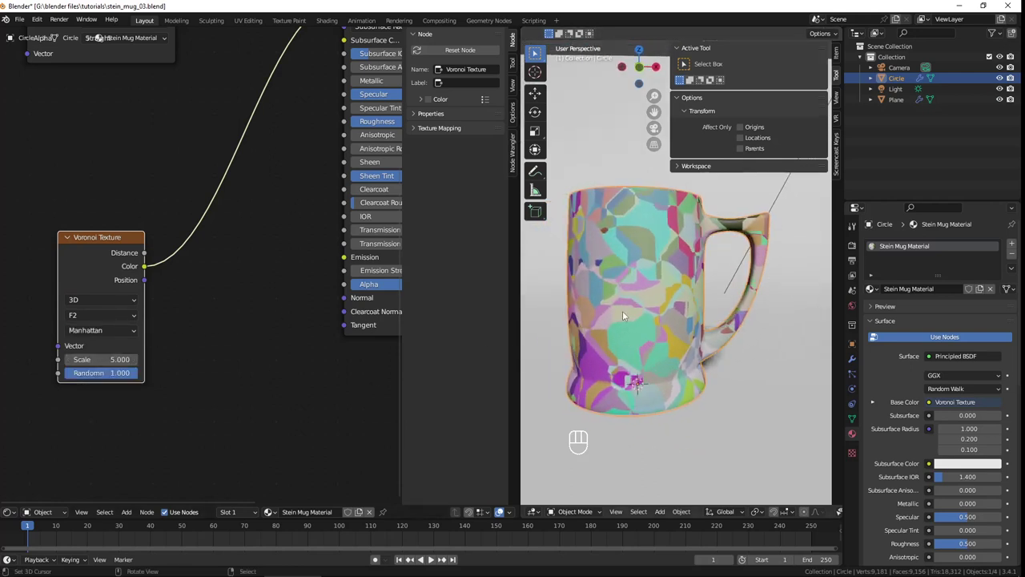
left_click(101, 330)
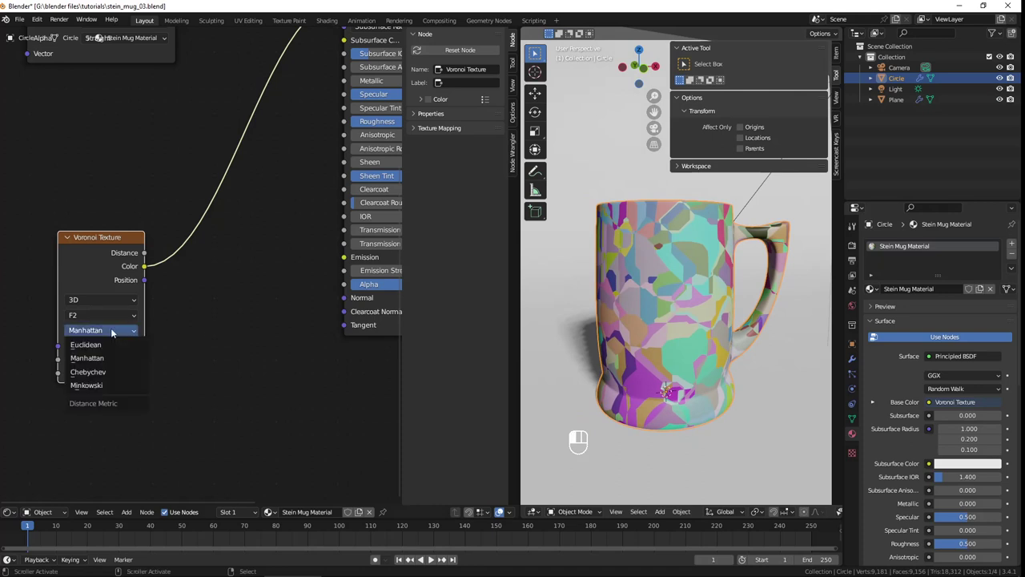
left_click(108, 374)
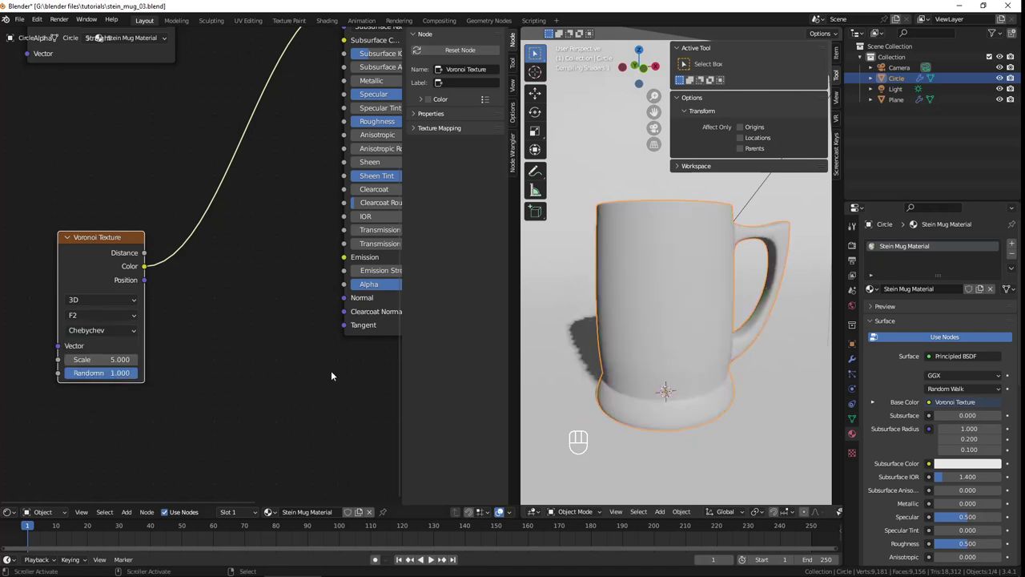
middle_click_drag(700, 279, 681, 290)
left_click(112, 330)
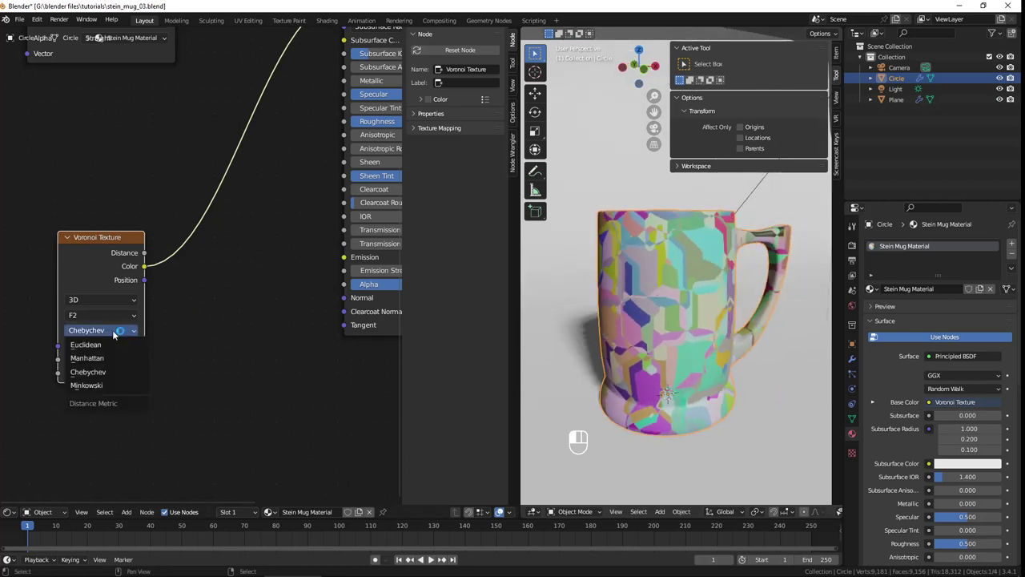
left_click(103, 383)
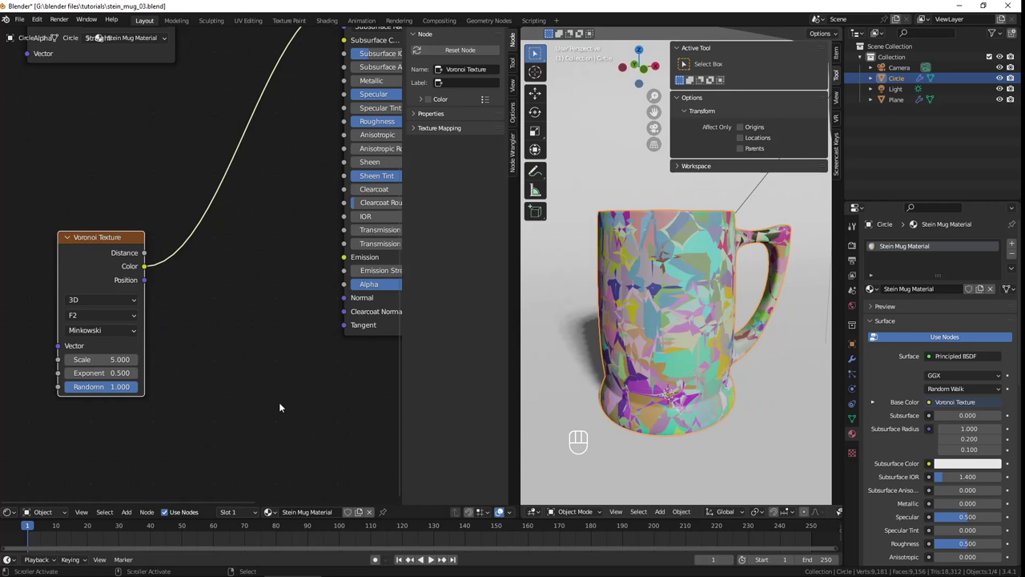
middle_click_drag(657, 336, 689, 320)
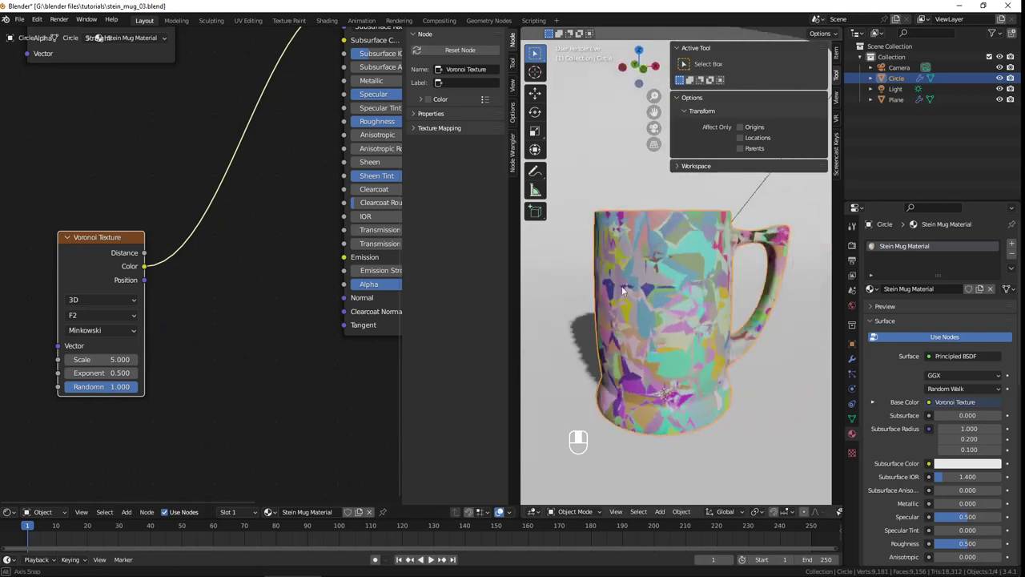
left_click(115, 330)
- Reset the Voronoi distance to Euclidean and set its Scale to 32.5
left_click(90, 344)
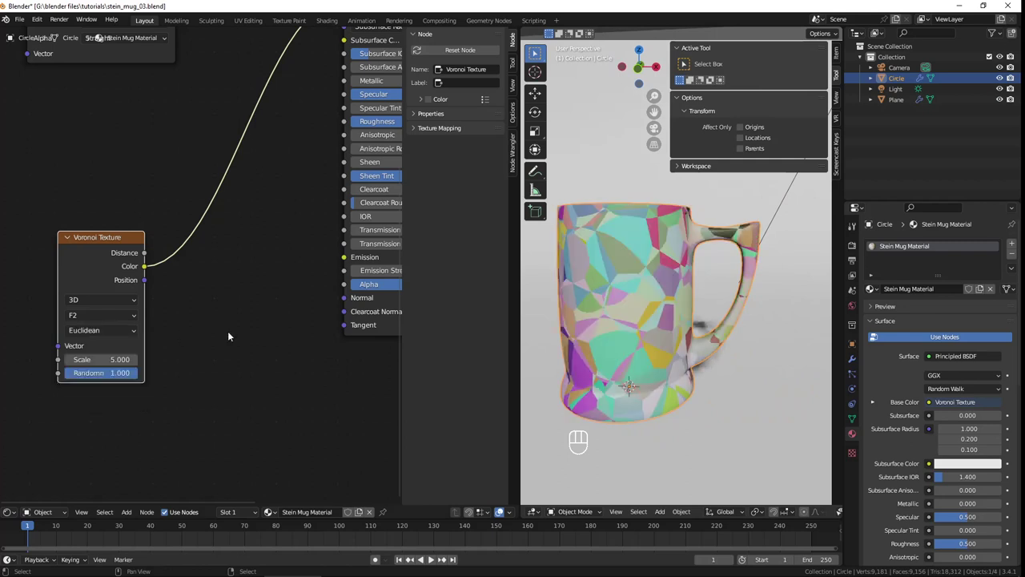
mouse_move(101, 359)
mouse_move(115, 359)
left_mouse_down()
mouse_move(72, 360)
mouse_move(129, 360)
left_mouse_up()
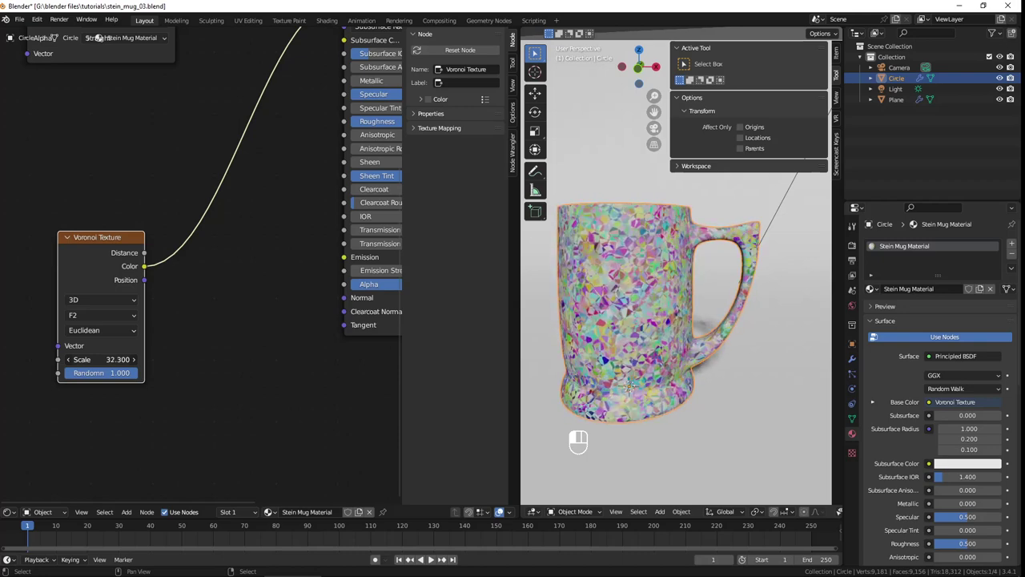
left_click(101, 360)
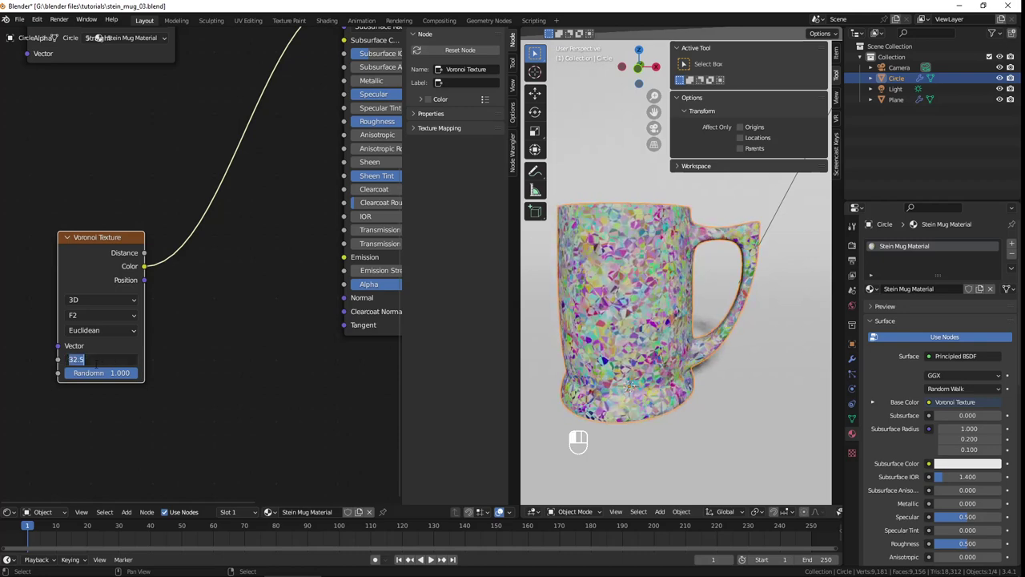
type("3")
key("Return")
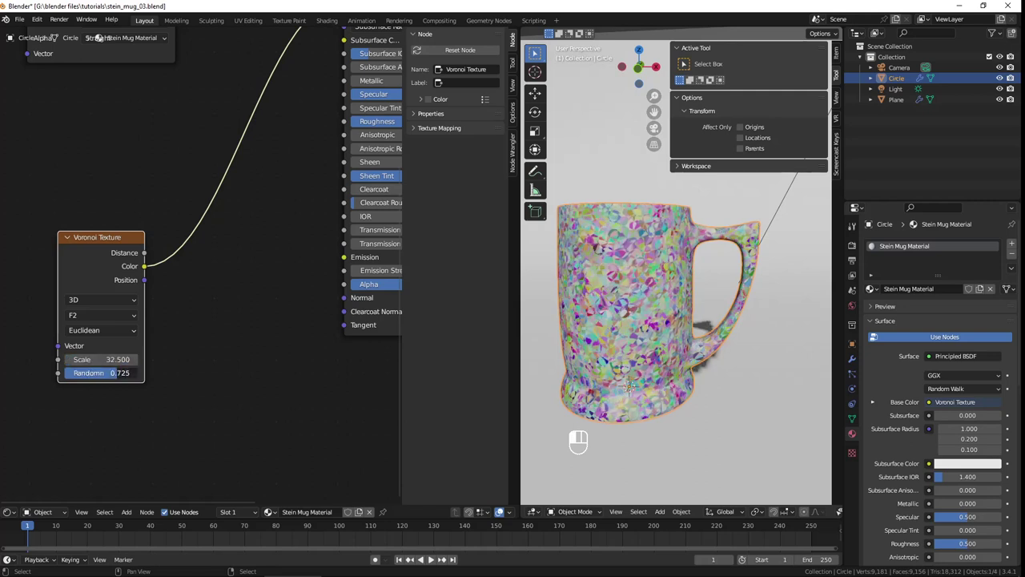
- Drop Voronoi Randomness to 0, then restore it to 1
left_click_drag(119, 373, 80, 372)
middle_click_drag(689, 321, 638, 326)
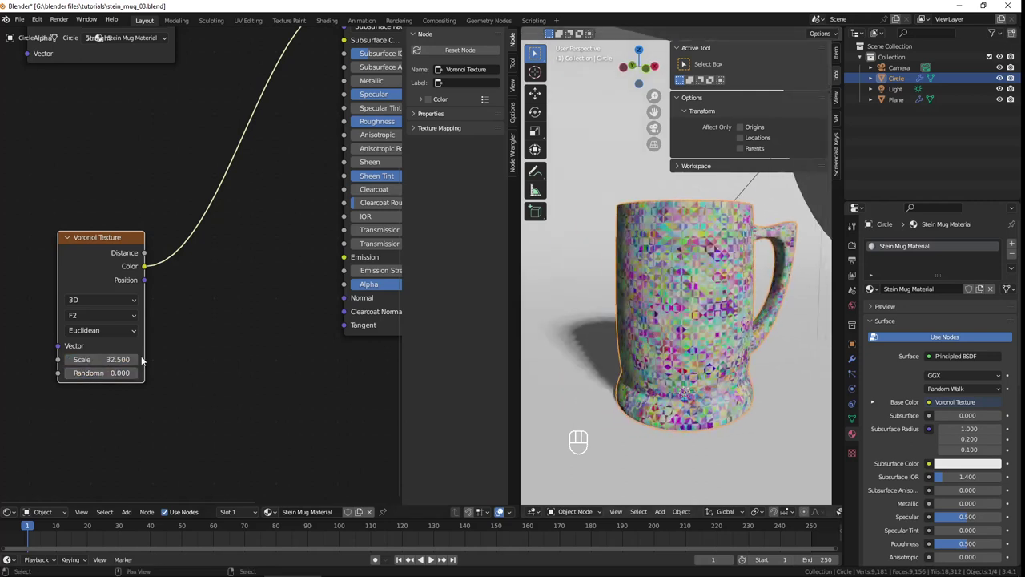
scroll(666, 333, "up", 4)
scroll(667, 333, "down", 4)
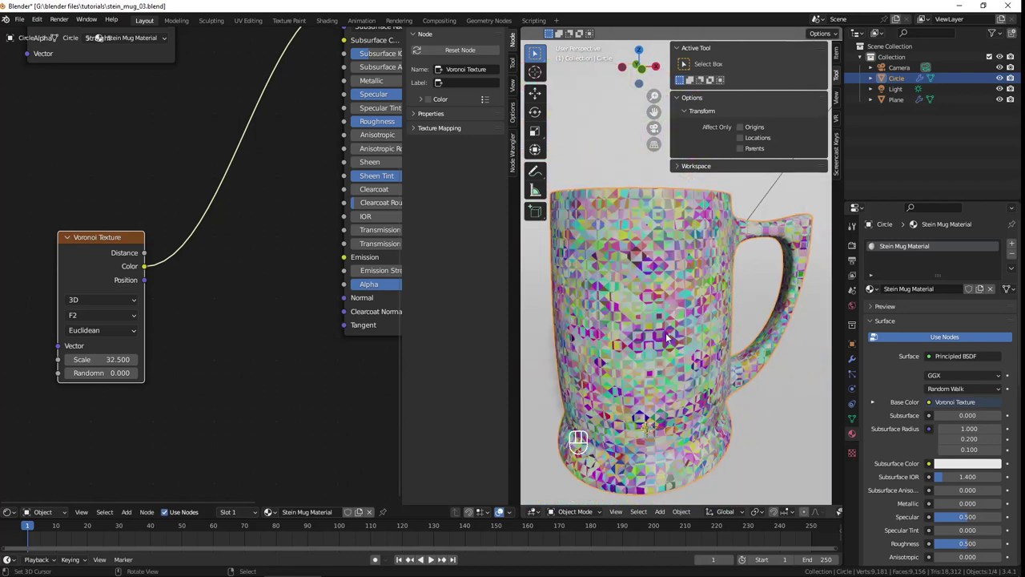
scroll(666, 332, "up", 3)
scroll(666, 333, "up", 1)
scroll(659, 301, "down", 5)
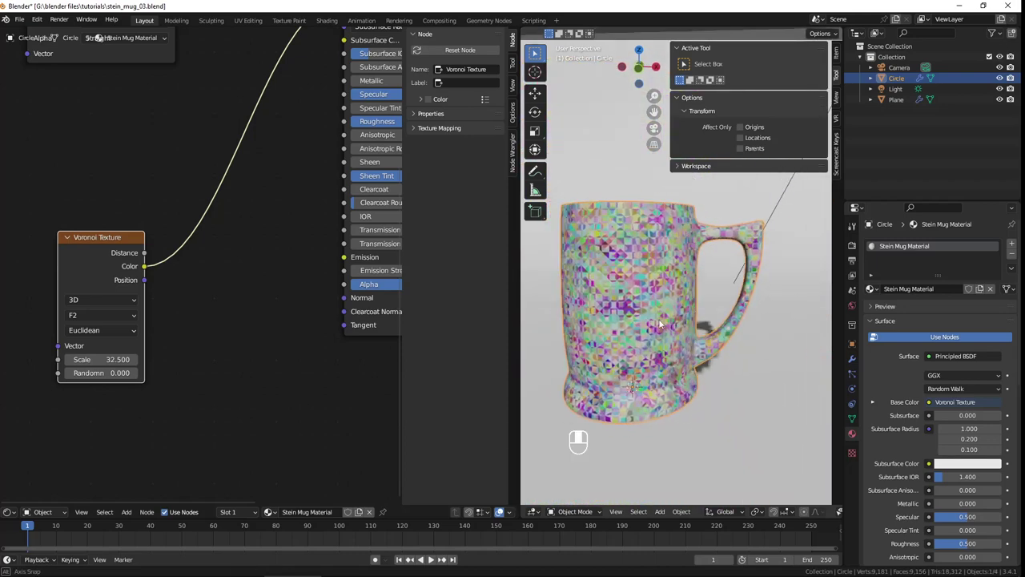
left_click_drag(88, 373, 214, 373)
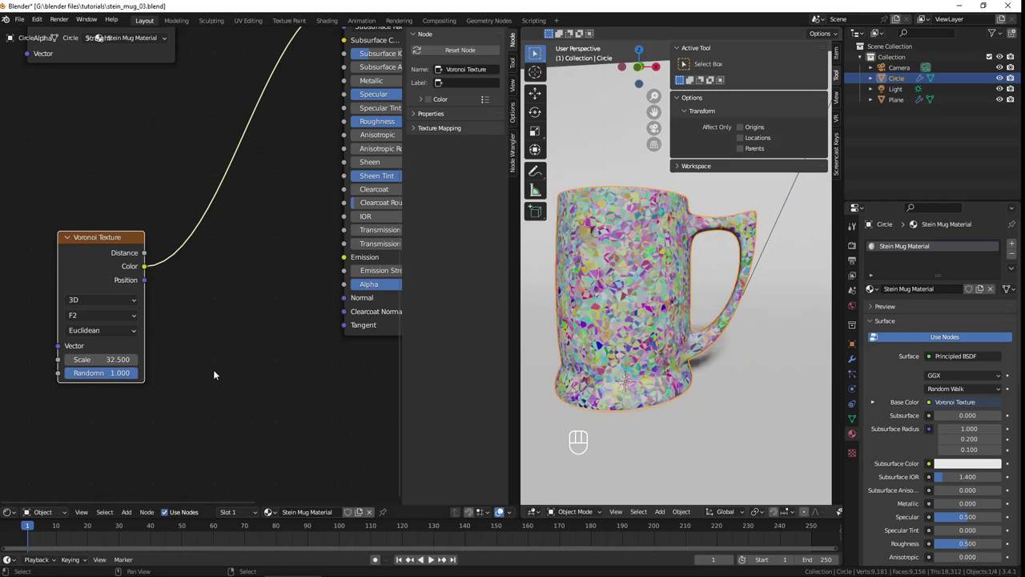
mouse_move(561, 321)
middle_mouse_down()
mouse_move(566, 365)
mouse_move(632, 333)
mouse_move(615, 321)
middle_mouse_up()
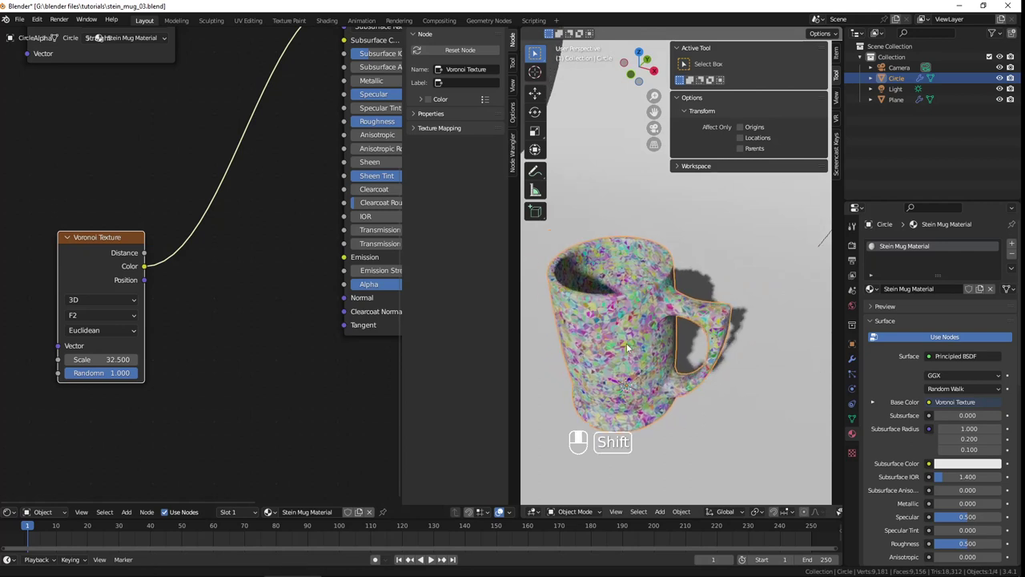
middle_click_drag(607, 328, 665, 321)
- Insert an RGB to BW node on the Voronoi-to-Base Color link
scroll(122, 286, "down", 2)
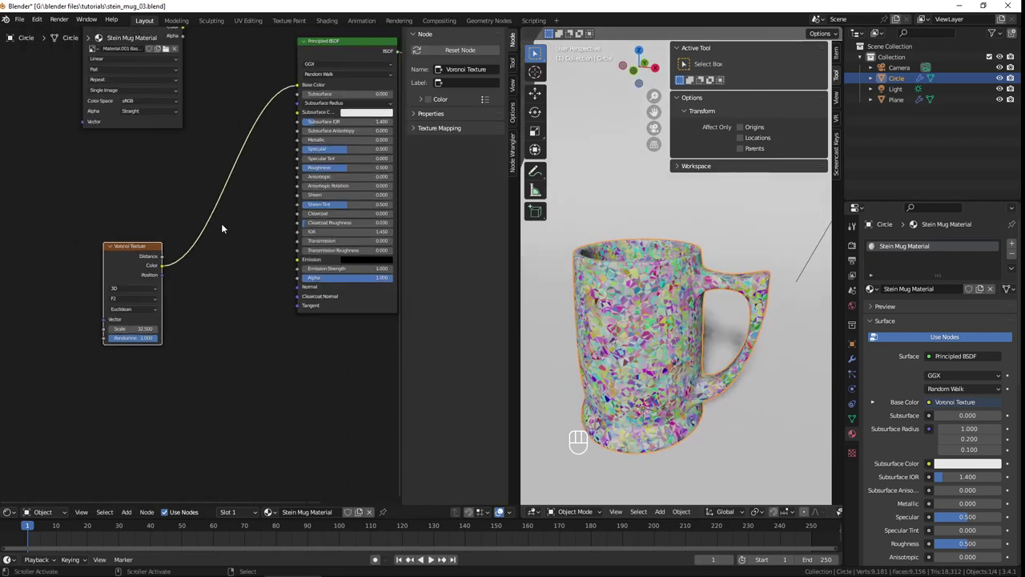
middle_click_drag(218, 244, 173, 302)
key("shift+a")
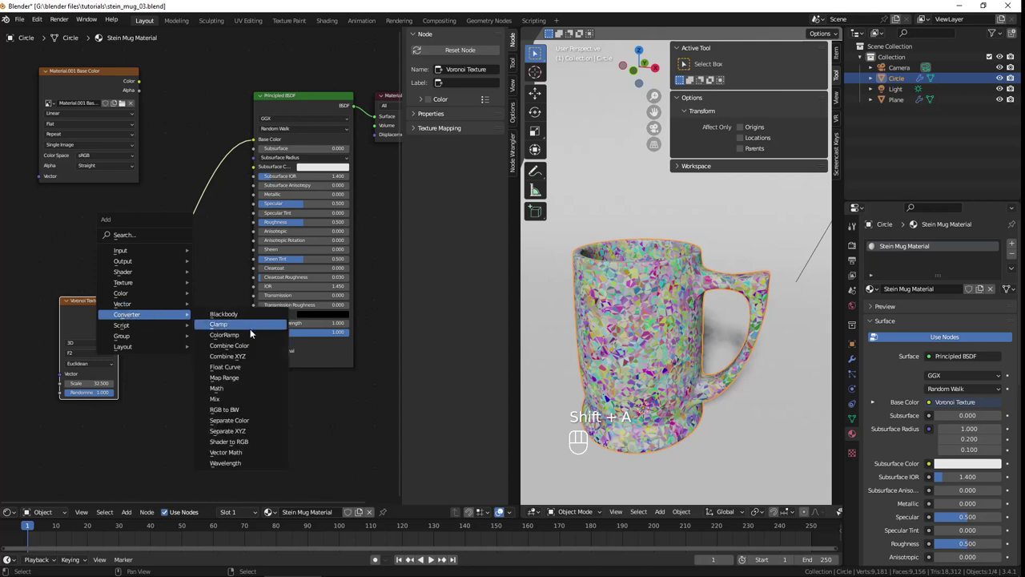
mouse_move(142, 314)
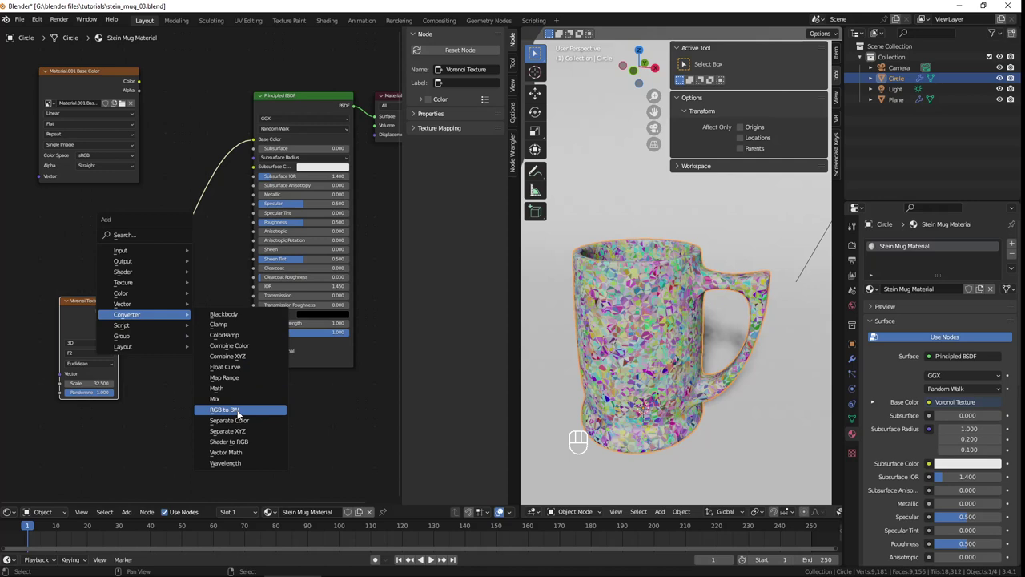
left_click(238, 412)
left_click(175, 393)
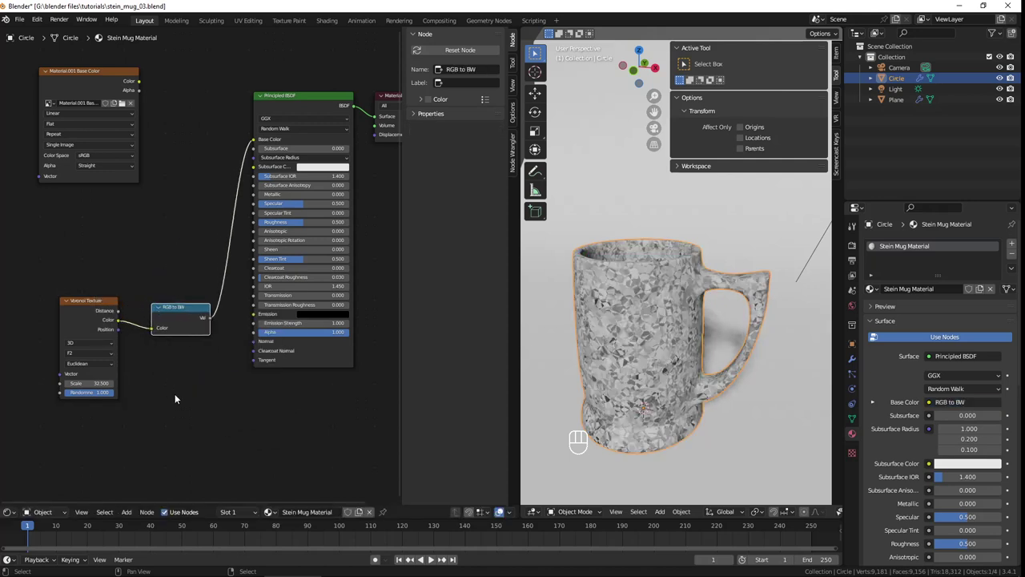
left_click_drag(86, 302, 26, 323)
left_click_drag(181, 307, 117, 318)
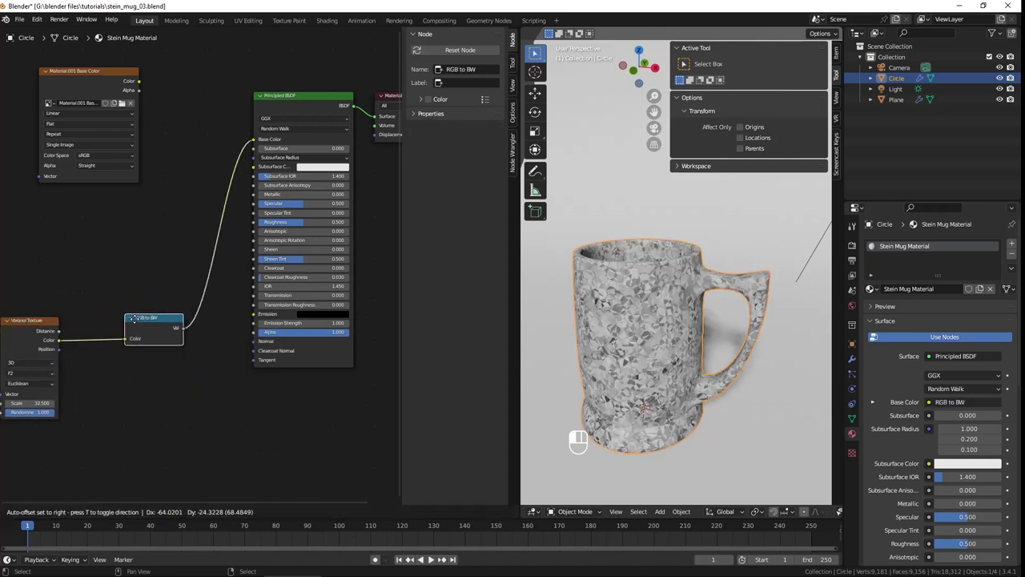
mouse_move(704, 352)
middle_mouse_down()
mouse_move(684, 305)
mouse_move(667, 302)
middle_mouse_up()
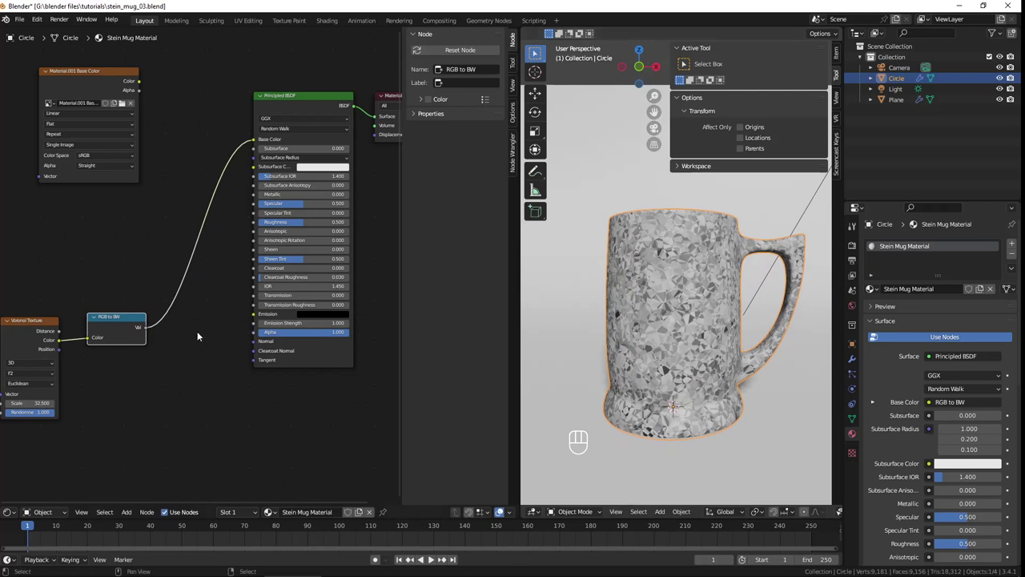
- Add a Bright/Contrast node before Base Color with Contrast 0.3 and Bright -0.2
key("shift+a")
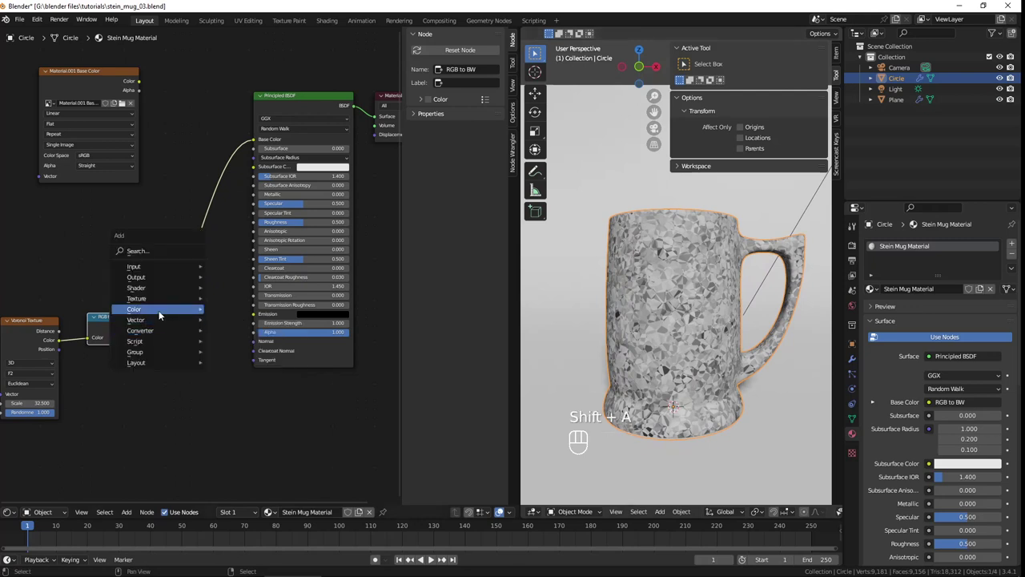
mouse_move(152, 310)
left_click(241, 307)
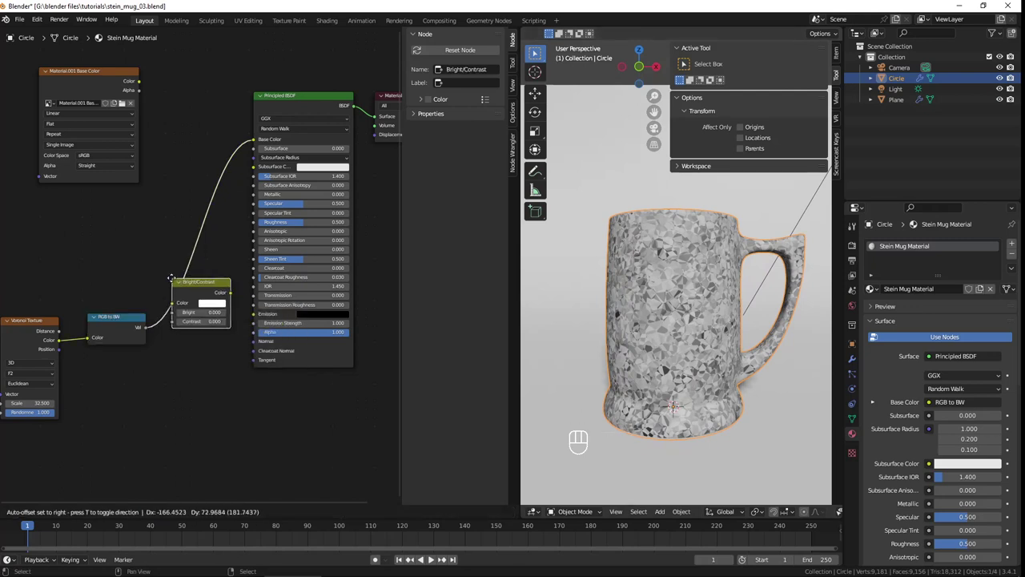
left_click(179, 274)
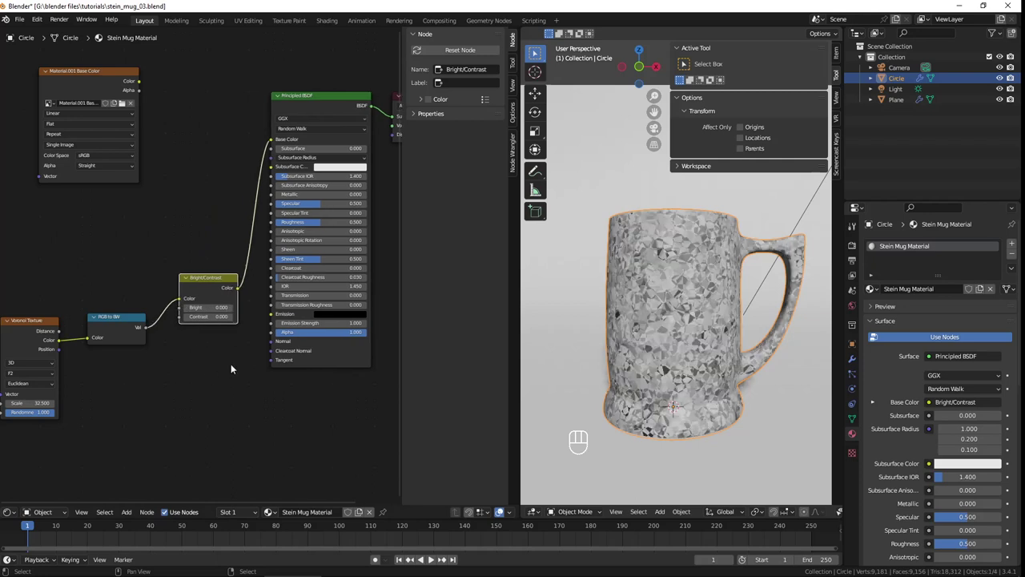
left_click_drag(223, 318, 231, 319)
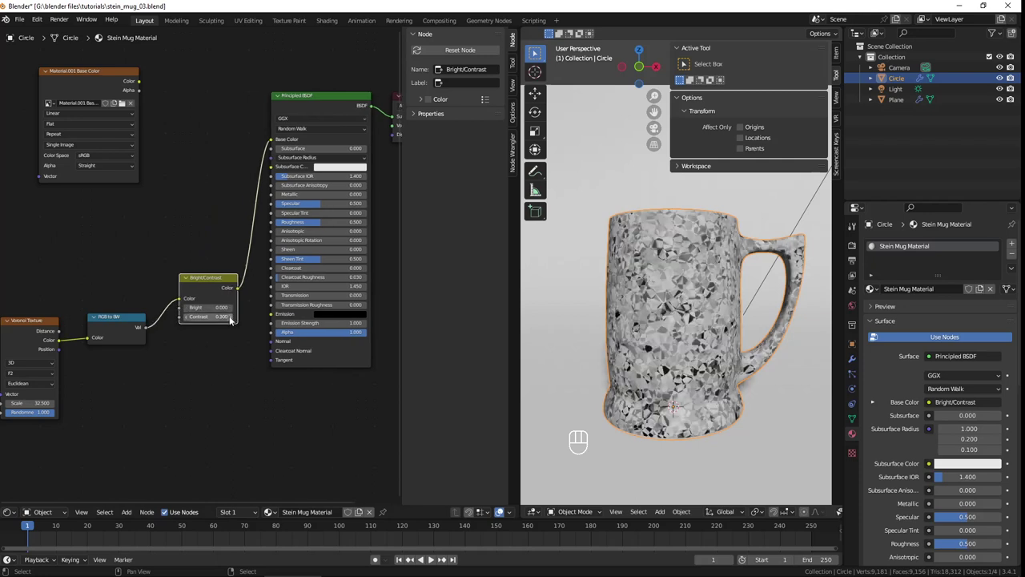
left_click_drag(215, 308, 178, 310)
mouse_move(673, 337)
middle_mouse_down()
mouse_move(613, 406)
mouse_move(665, 400)
middle_mouse_up()
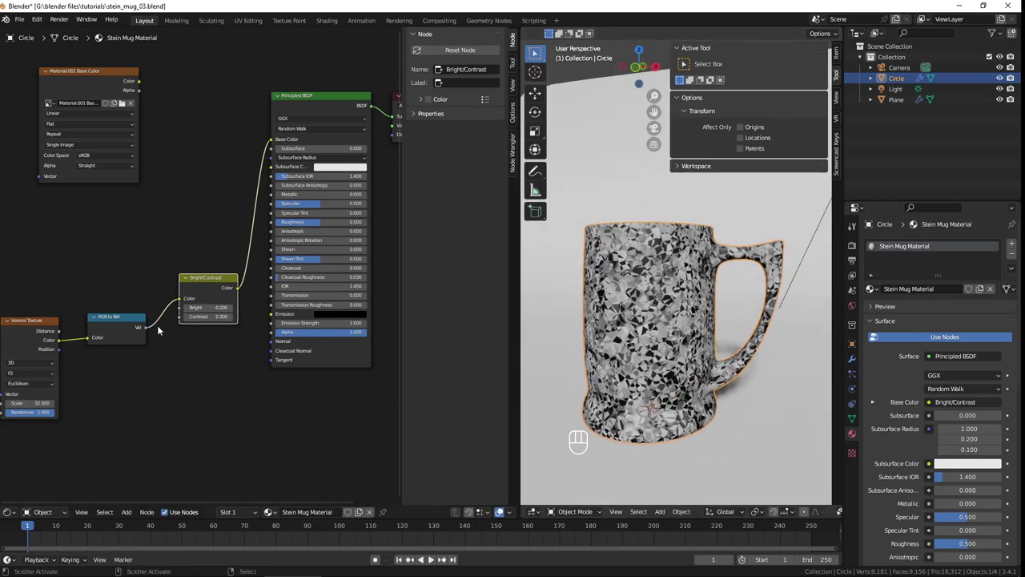
scroll(217, 349, "down", 2)
left_click_drag(105, 122, 90, 78)
- Drive Base Color with a new Wave Texture, disconnecting the Voronoi chain, and inspect the stripes
middle_click_drag(159, 292, 164, 296)
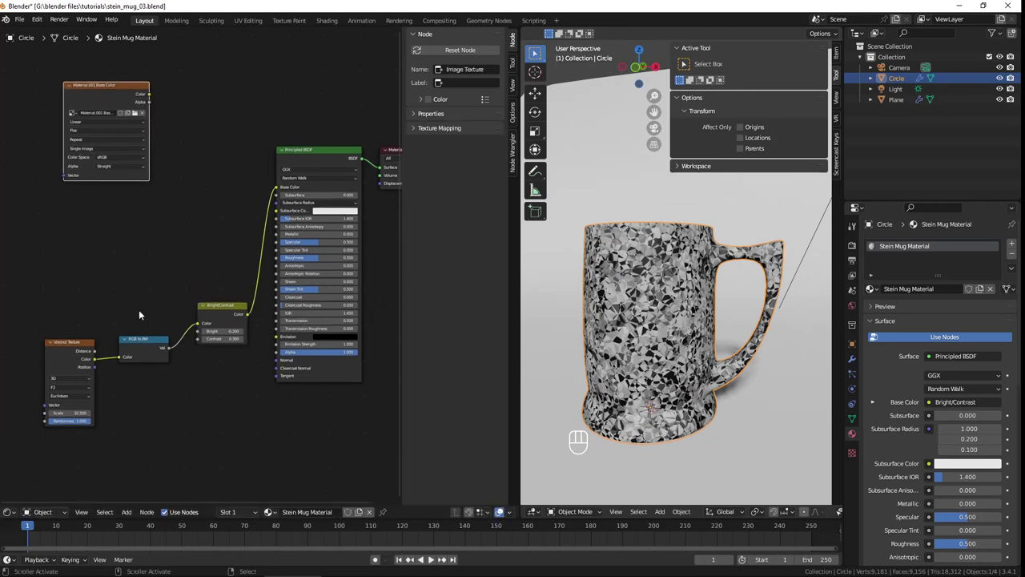
key("shift+a")
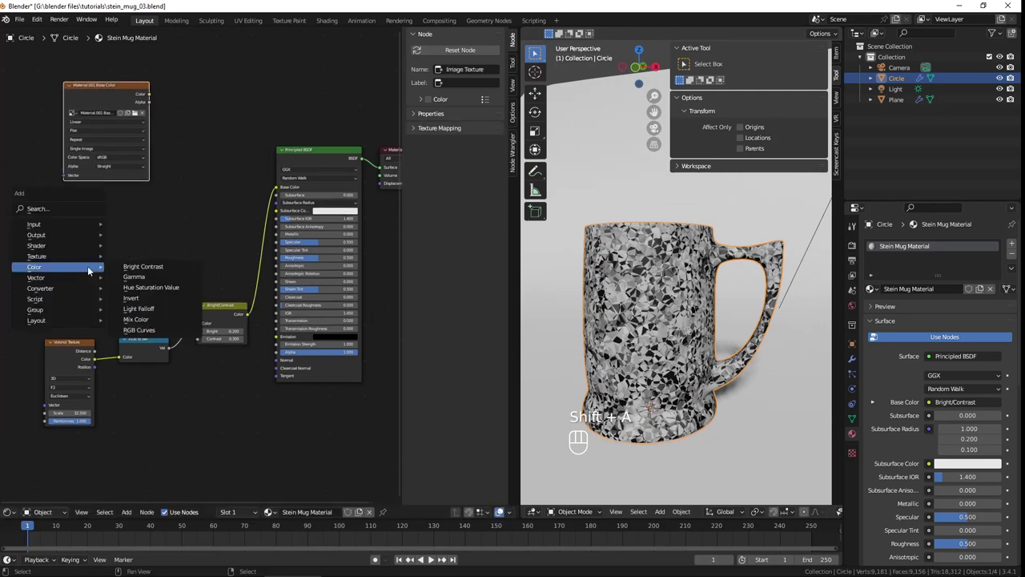
mouse_move(48, 256)
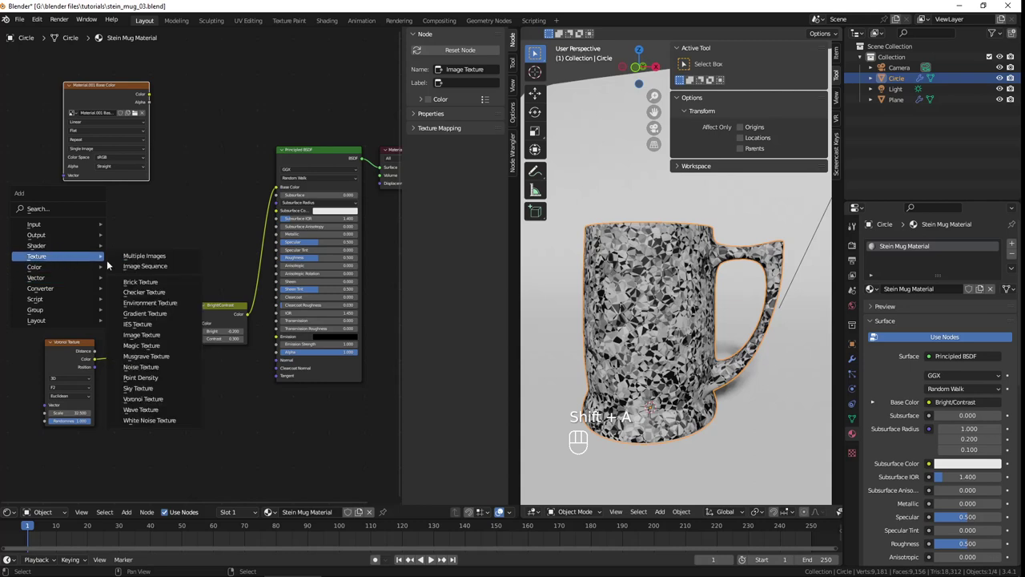
left_click(161, 411)
left_click(100, 210)
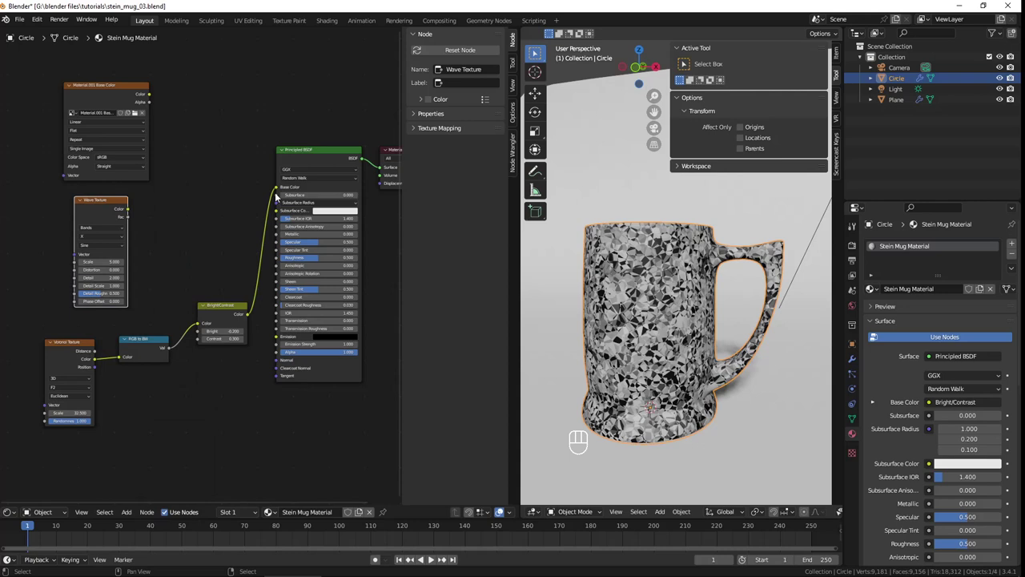
mouse_move(278, 189)
left_mouse_down()
mouse_move(127, 211)
mouse_move(276, 186)
left_mouse_up()
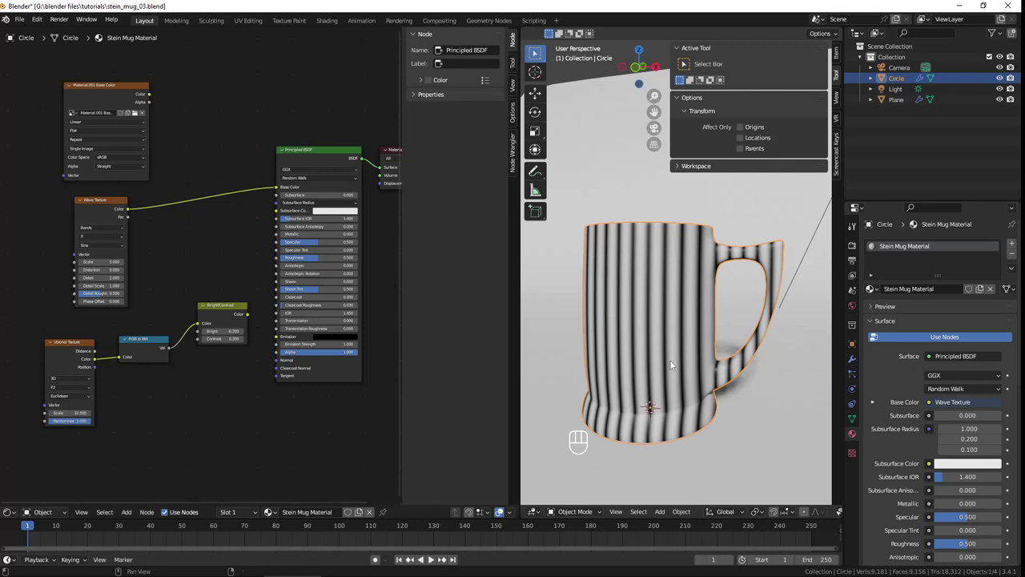
middle_click_drag(691, 341, 521, 319)
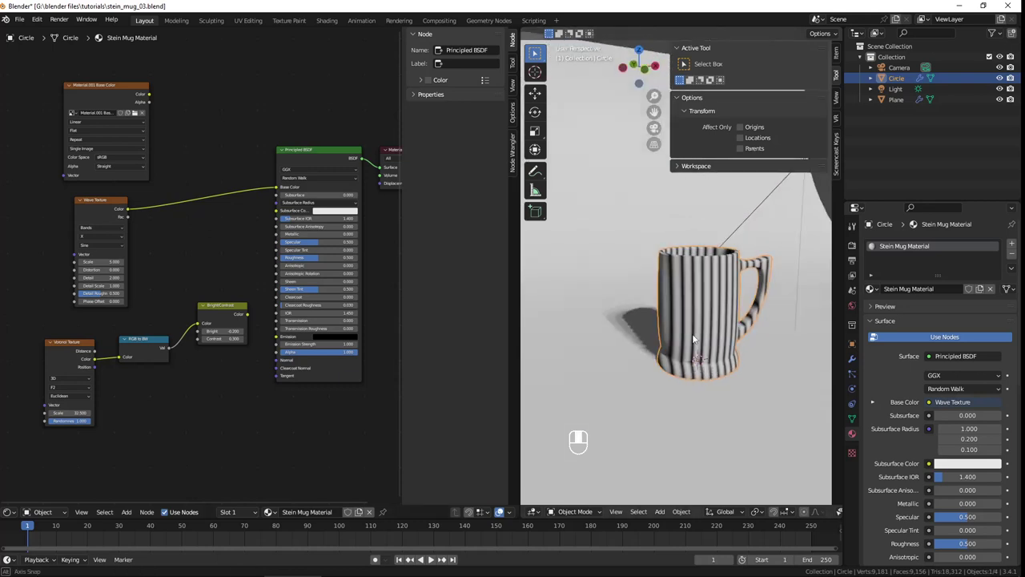
scroll(154, 247, "up", 1)
- Set the Wave Texture type to Rings and raise its Scale to about 13.3
scroll(227, 291, "up", 2)
scroll(190, 259, "up", 1)
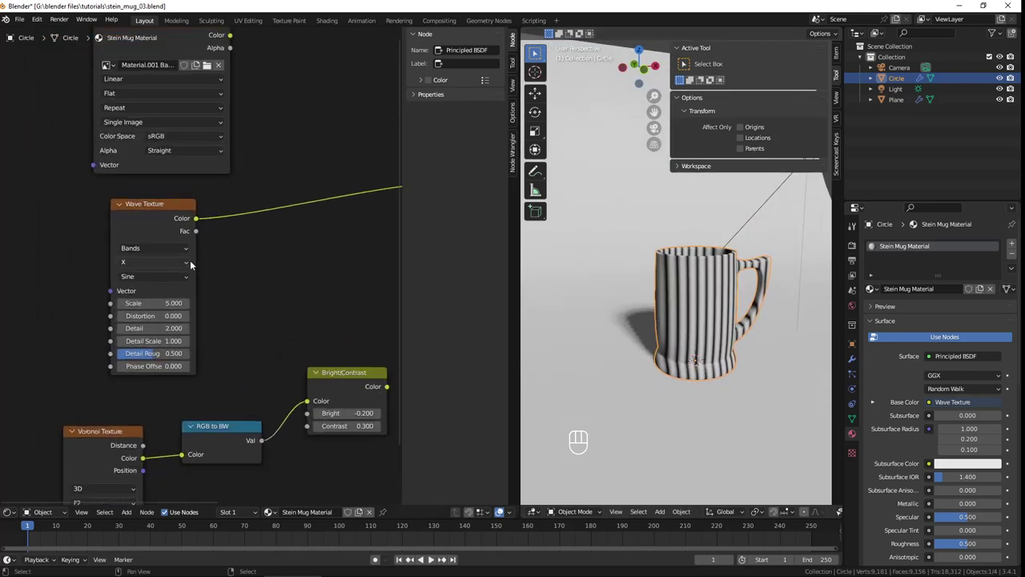
left_click(162, 249)
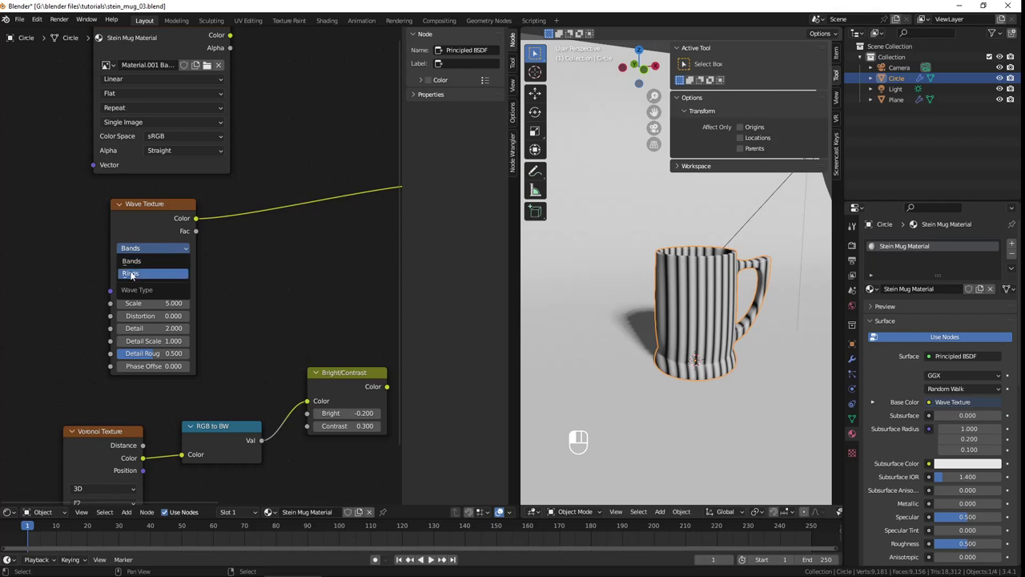
left_click(131, 275)
mouse_move(665, 334)
middle_mouse_down()
mouse_move(592, 322)
mouse_move(574, 363)
mouse_move(748, 336)
mouse_move(795, 306)
mouse_move(705, 304)
middle_mouse_up()
left_click(170, 262)
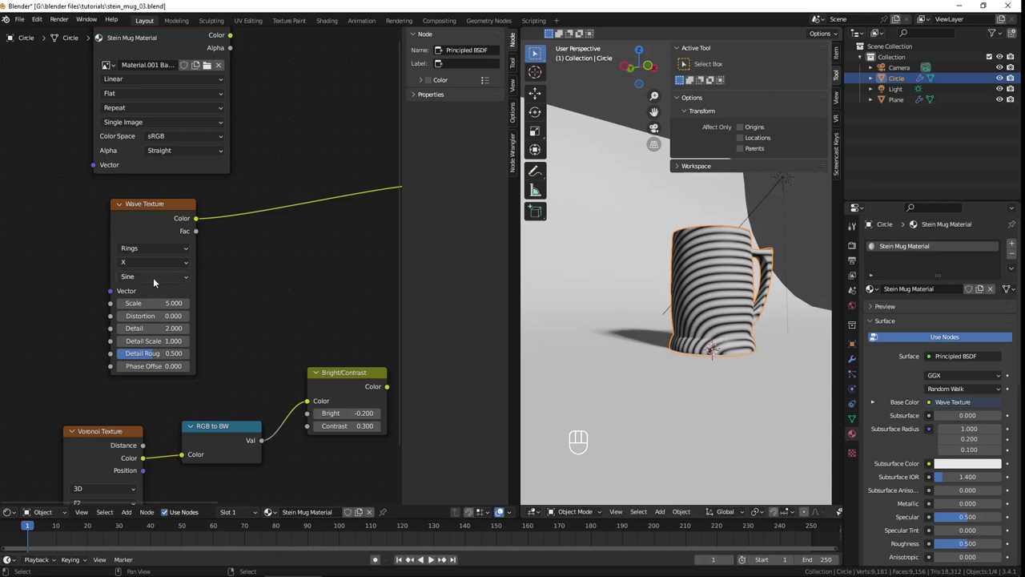
left_click(153, 277)
mouse_move(156, 305)
left_mouse_down()
mouse_move(208, 303)
mouse_move(136, 303)
mouse_move(210, 303)
mouse_move(179, 303)
left_mouse_up()
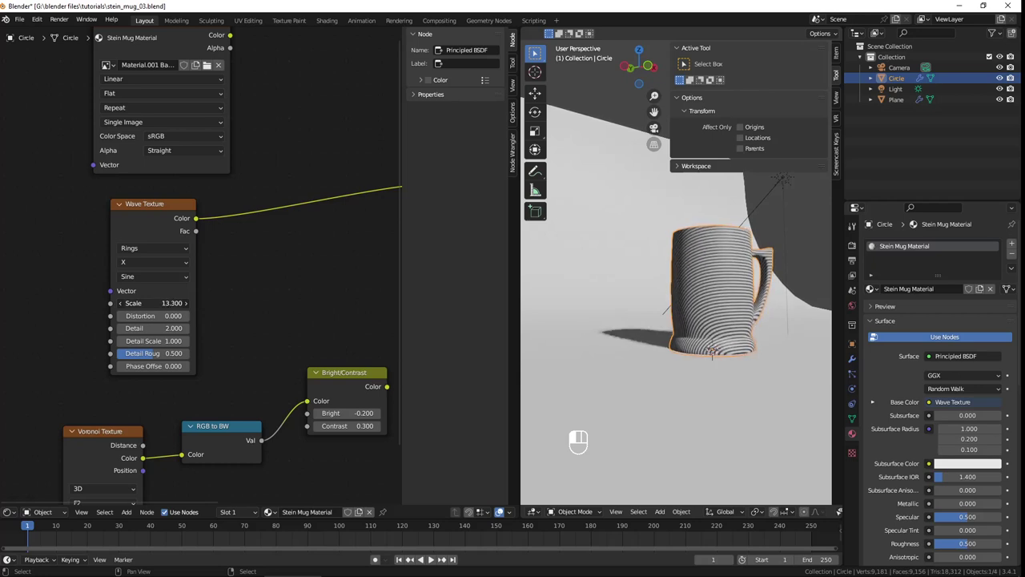
- Set the wave scale to 15 and raise the distortion to about 59.8
left_click(154, 303)
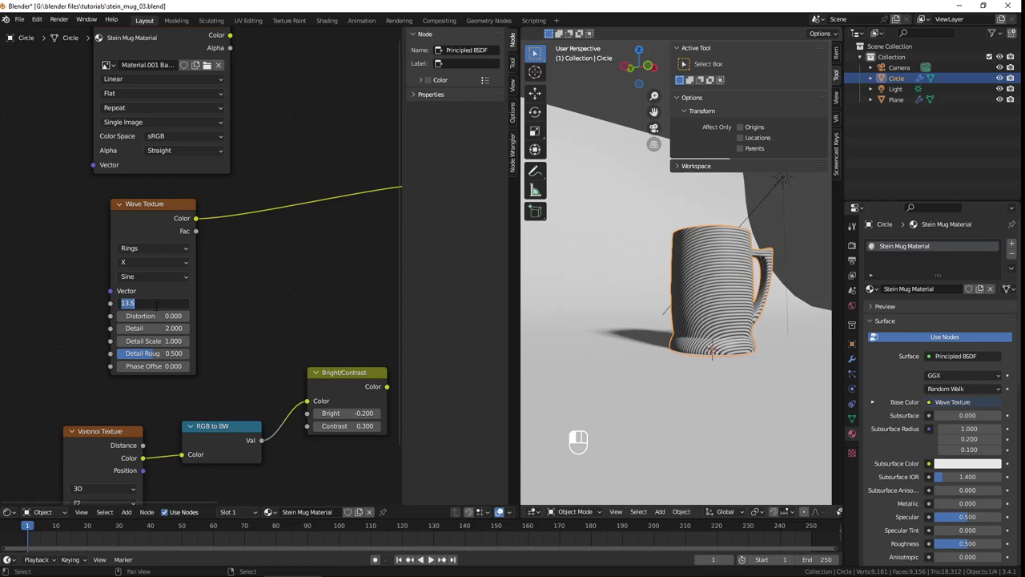
type("15")
key("Return")
left_click_drag(154, 316, 217, 319)
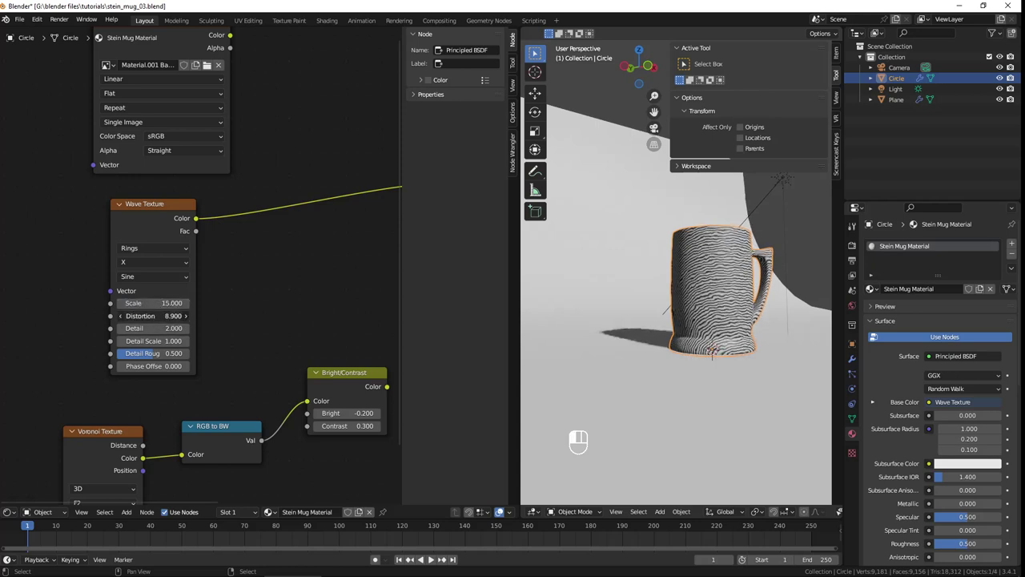
left_click_drag(217, 319, 320, 319)
scroll(760, 308, "up", 3)
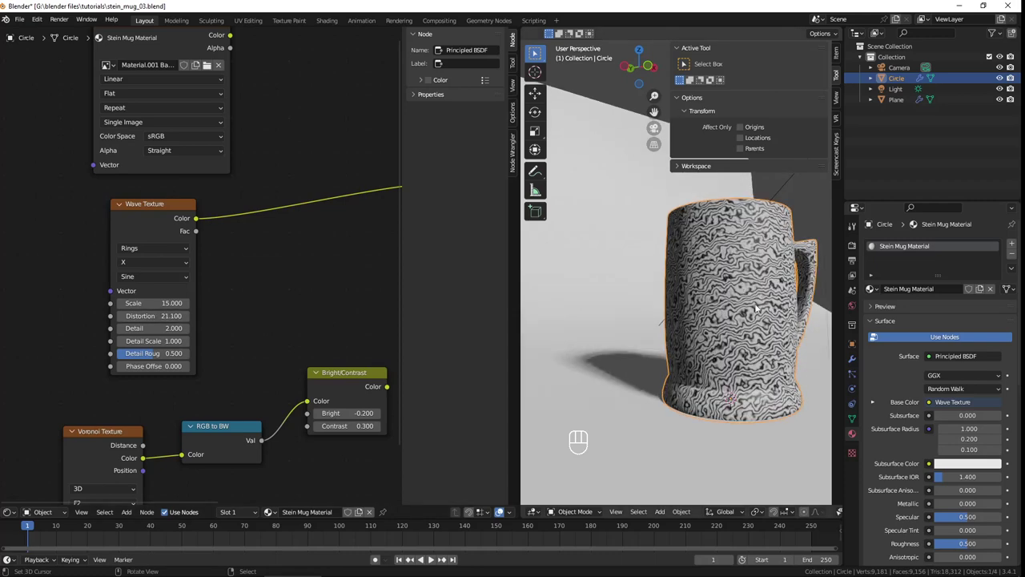
mouse_move(739, 318)
middle_mouse_down()
mouse_move(689, 337)
mouse_move(633, 333)
middle_mouse_up()
scroll(689, 336, "up", 4)
scroll(625, 331, "up", 1)
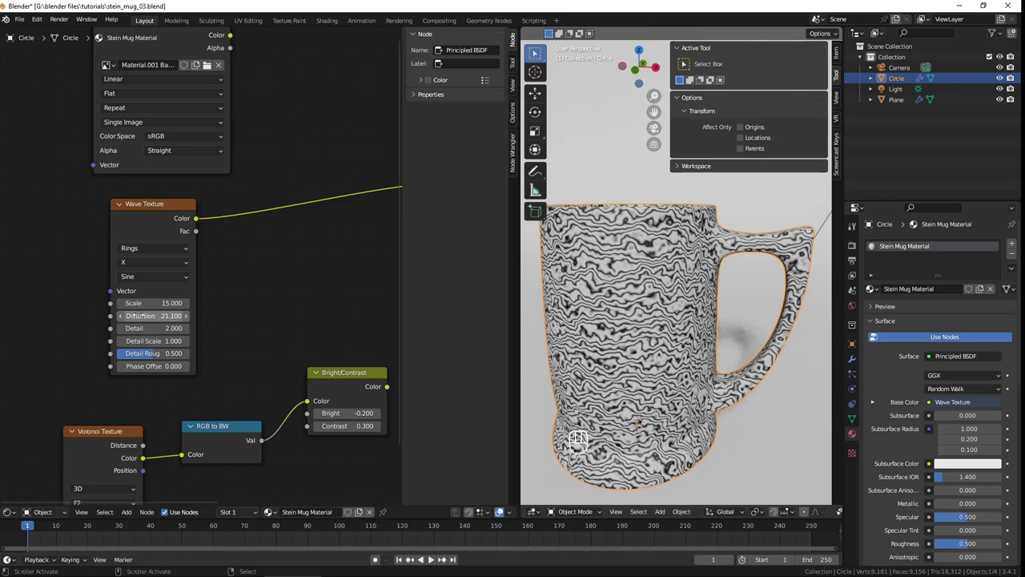
left_click_drag(152, 315, 217, 316)
left_click_drag(152, 315, 240, 315)
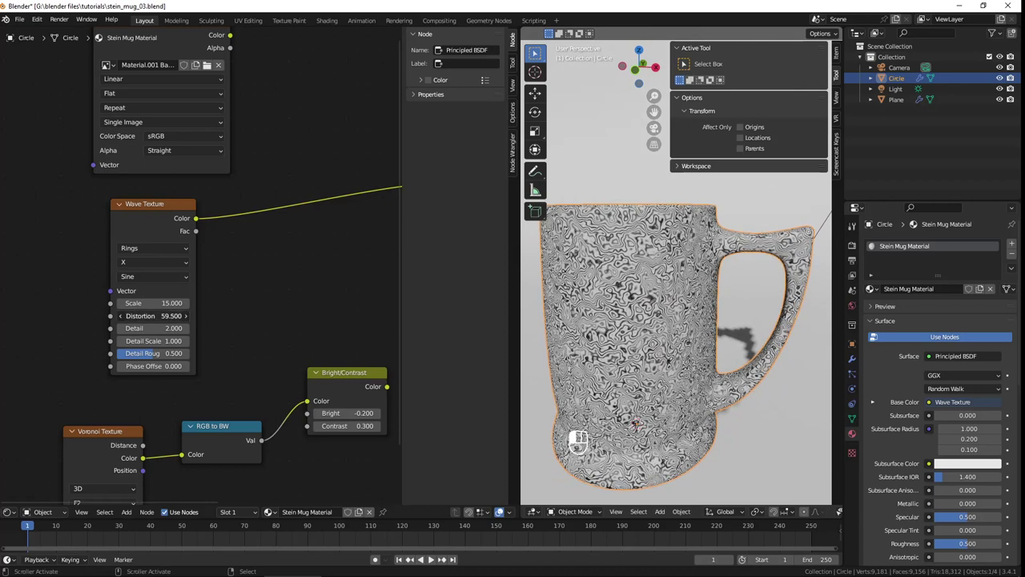
- Set wave detail to 5.3, detail scale to 1 and detail roughness to 0.555
mouse_move(134, 328)
left_mouse_down()
mouse_move(185, 329)
mouse_move(136, 328)
mouse_move(164, 340)
left_mouse_up()
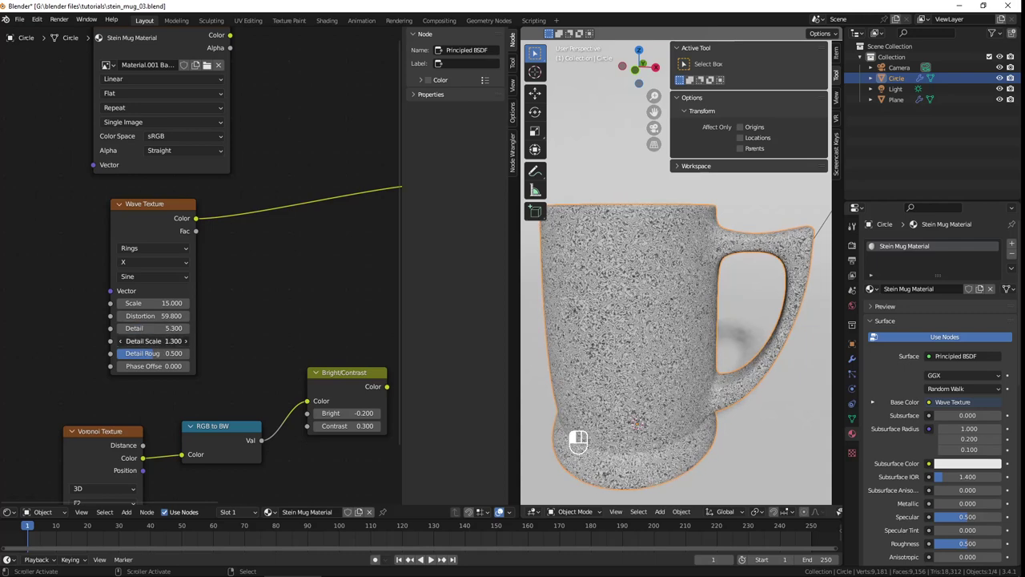
left_click(153, 340)
type("1")
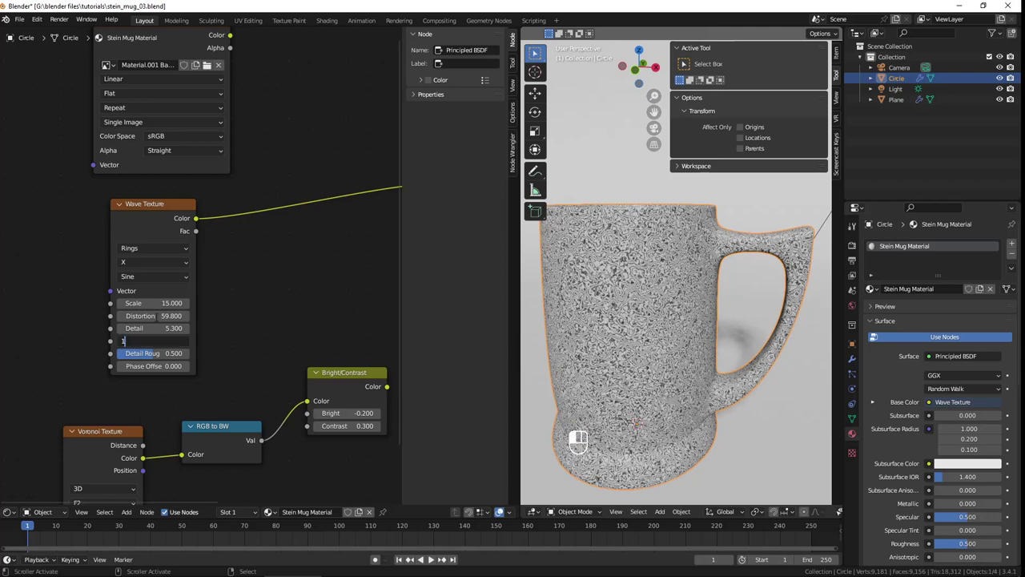
key("Return")
left_click_drag(144, 356, 159, 358)
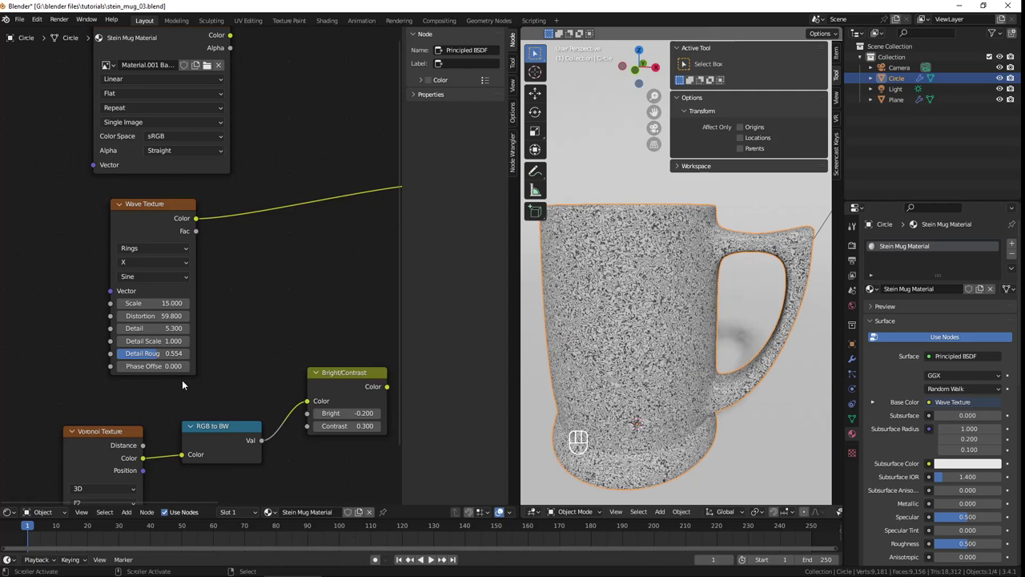
left_click(185, 356)
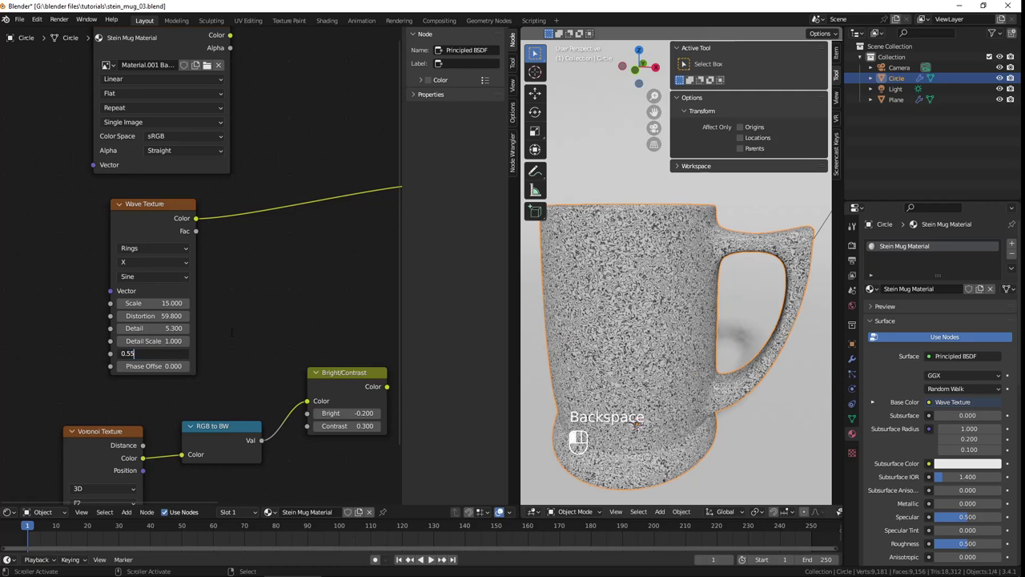
type("5")
key("Return")
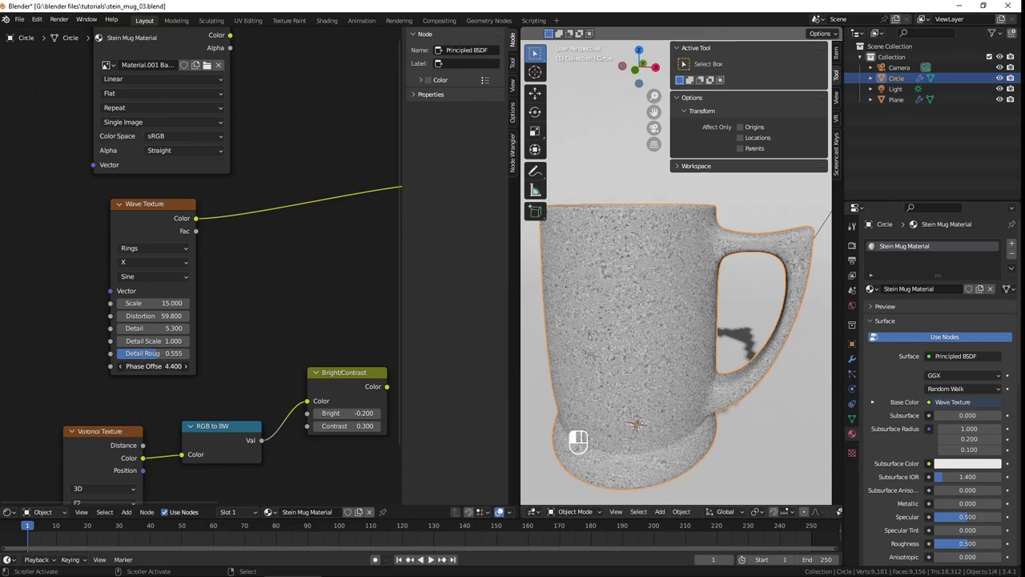
- Reset the wave phase offset to 0
mouse_move(153, 366)
left_mouse_down()
mouse_move(128, 366)
mouse_move(184, 366)
mouse_move(106, 366)
left_mouse_up()
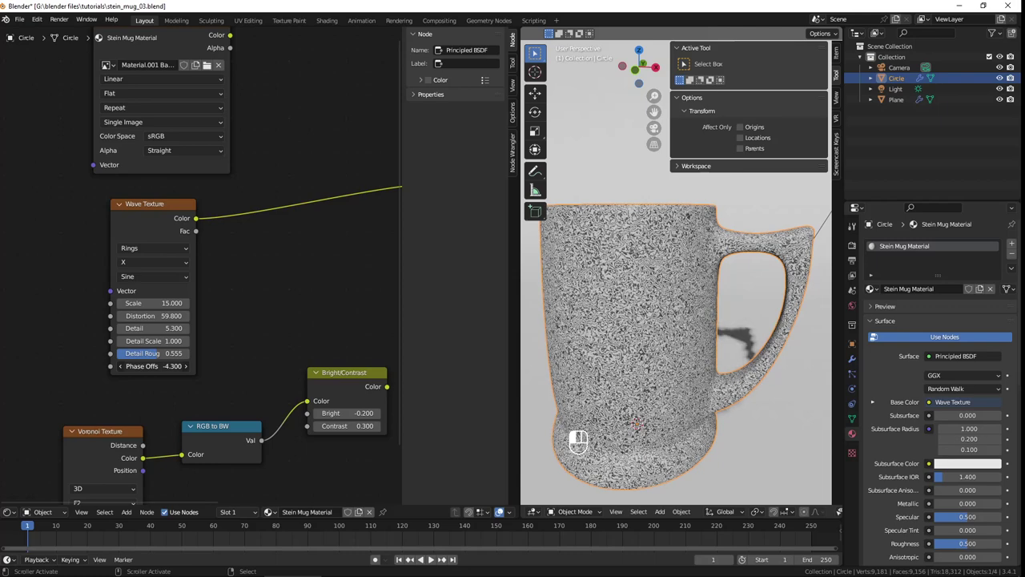
left_click(145, 367)
type("0")
key("Return")
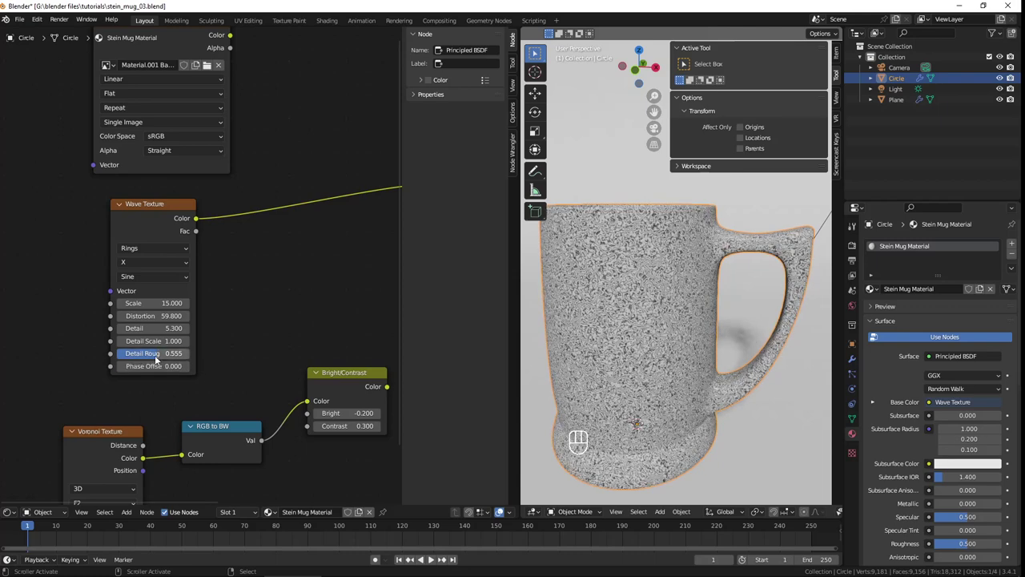
scroll(626, 272, "down", 3)
scroll(660, 308, "down", 1)
scroll(660, 308, "up", 4)
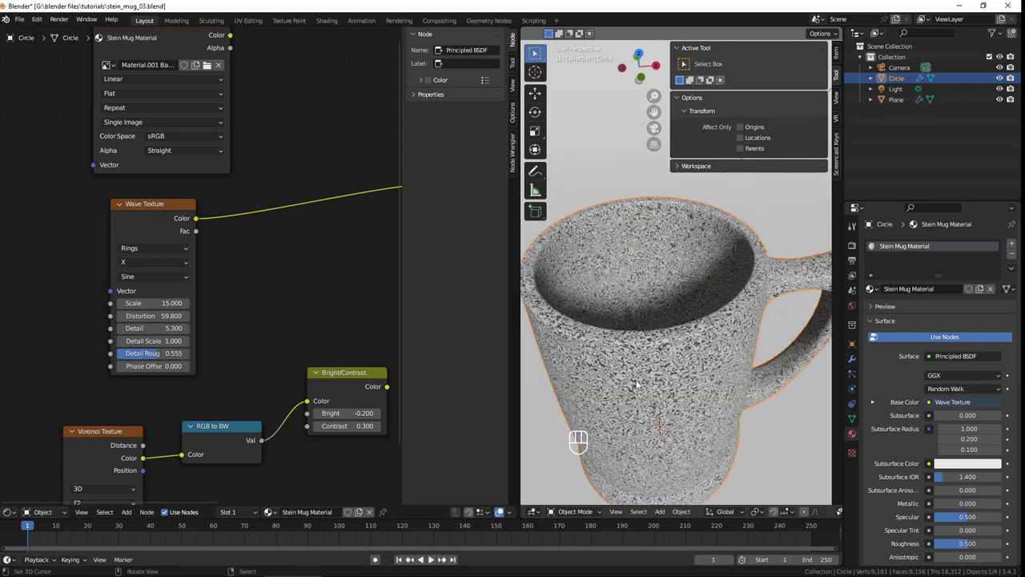
mouse_move(661, 308)
middle_mouse_down()
mouse_move(654, 360)
mouse_move(641, 348)
mouse_move(675, 331)
middle_mouse_up()
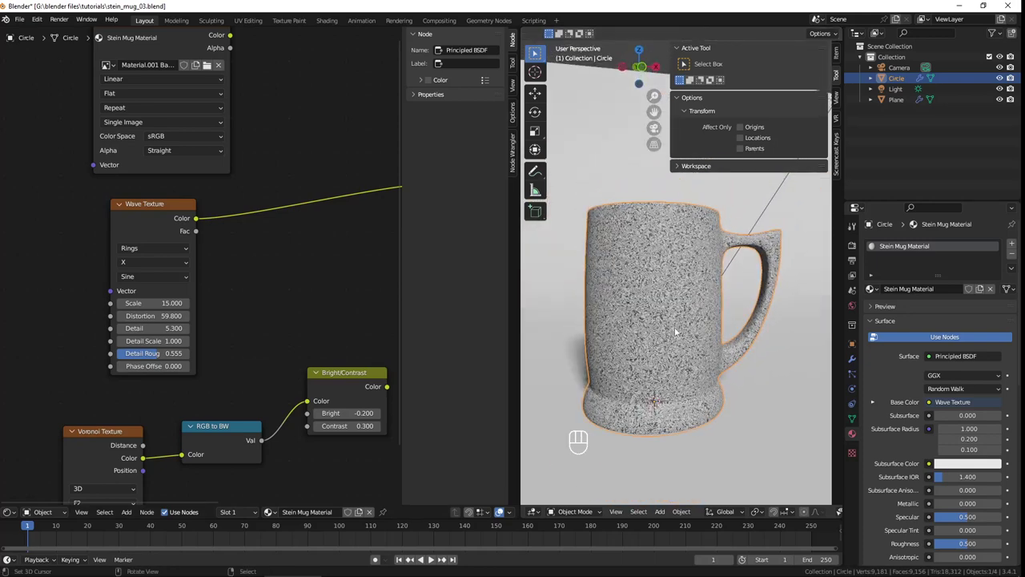
scroll(306, 263, "down", 2)
scroll(281, 286, "down", 1)
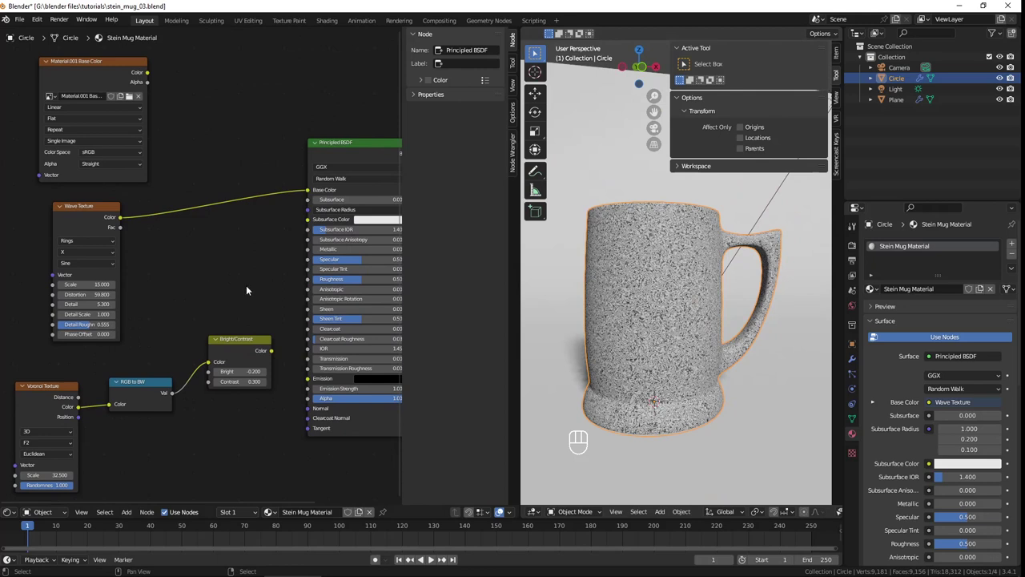
- Insert a Mix node between Wave Texture and Base Color, with Bright/Contrast in its B input
key("shift+a")
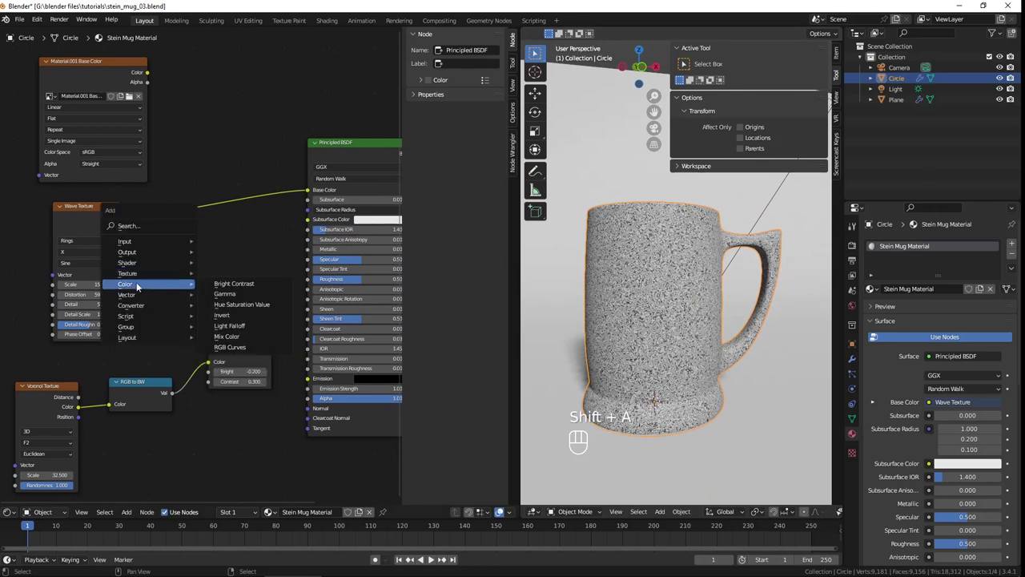
left_click(227, 336)
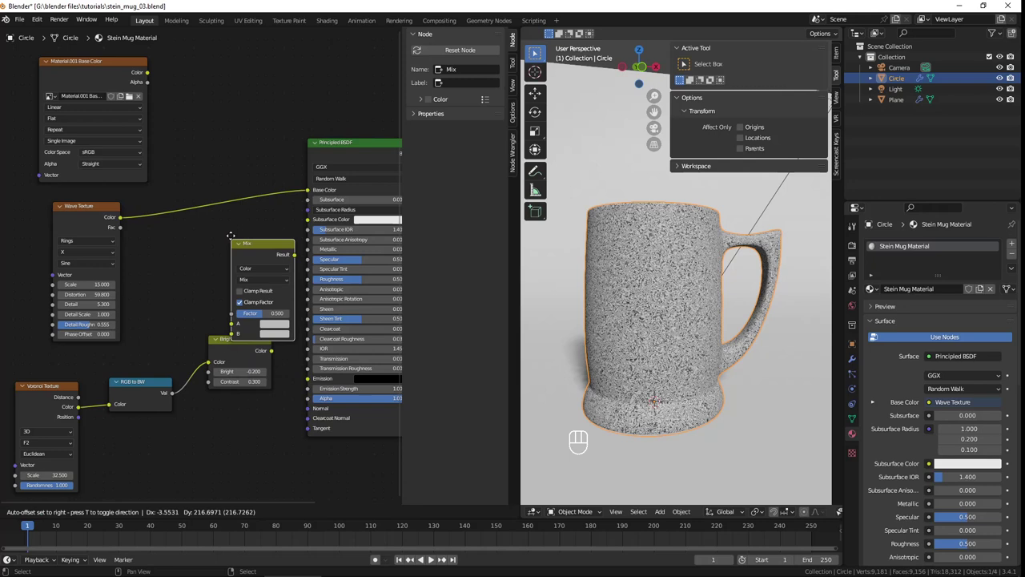
left_click(233, 186)
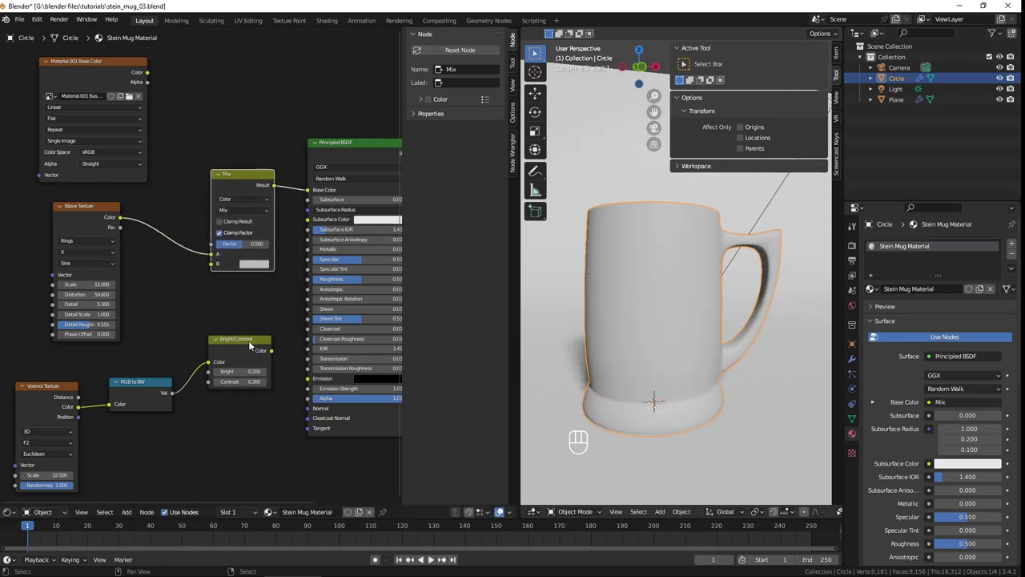
left_click(272, 353)
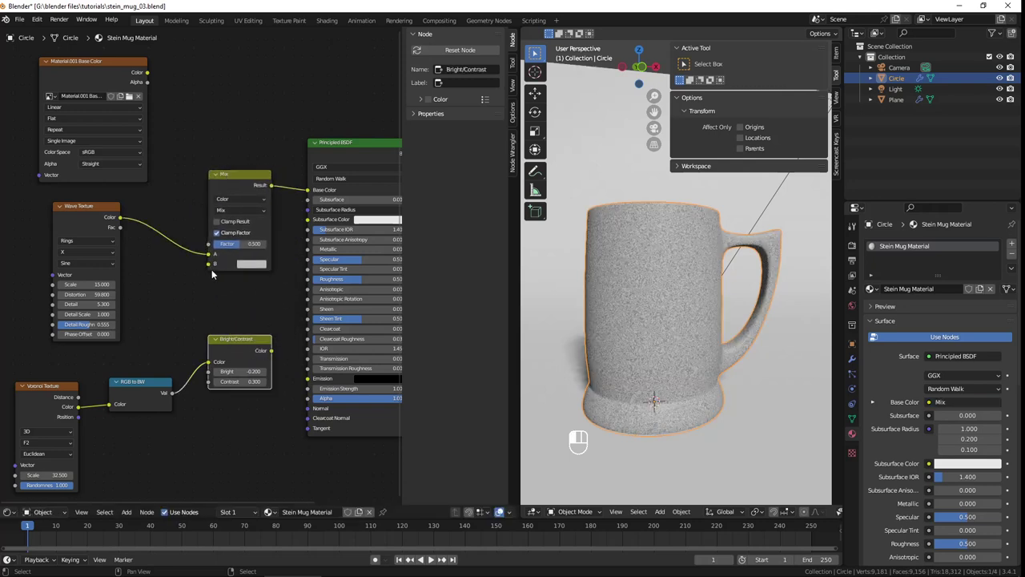
left_click_drag(213, 275, 210, 264)
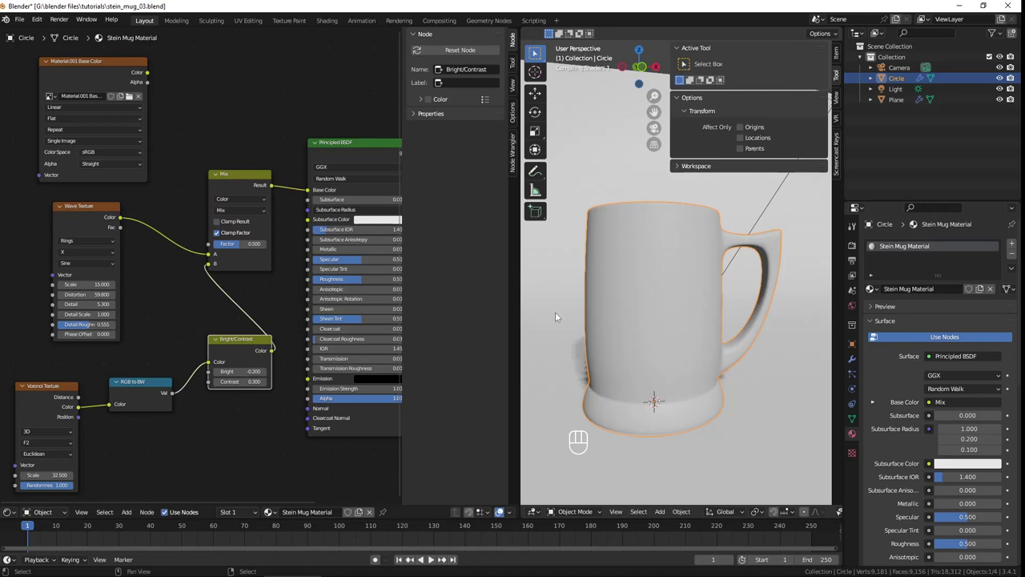
mouse_move(645, 279)
middle_mouse_down("ctrl")
mouse_move(617, 290)
mouse_move(662, 350)
mouse_move(628, 297)
middle_mouse_up("ctrl")
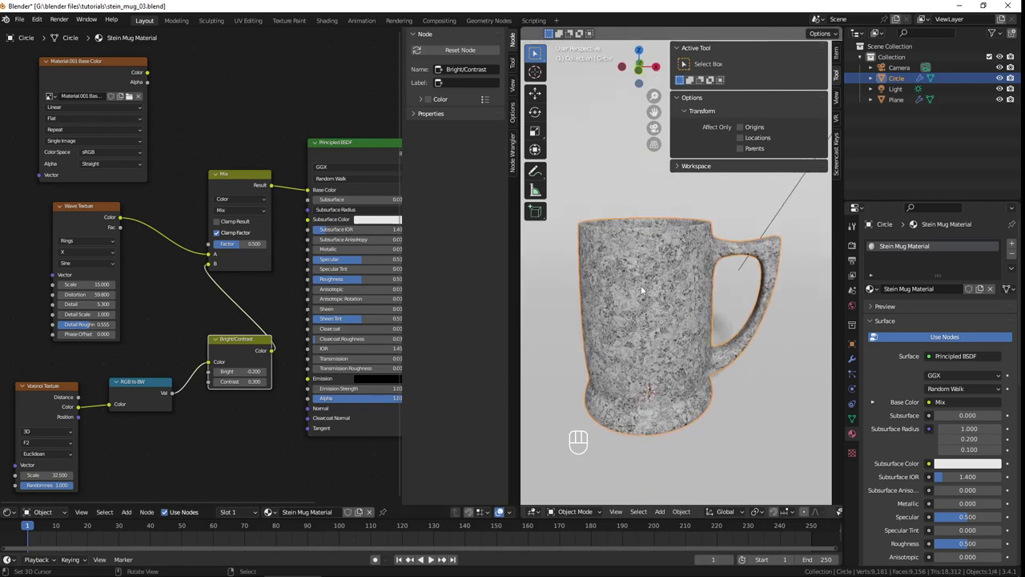
- Rename the image texture's image to 'Stein Mug See'
left_click_drag(100, 60, 117, 58)
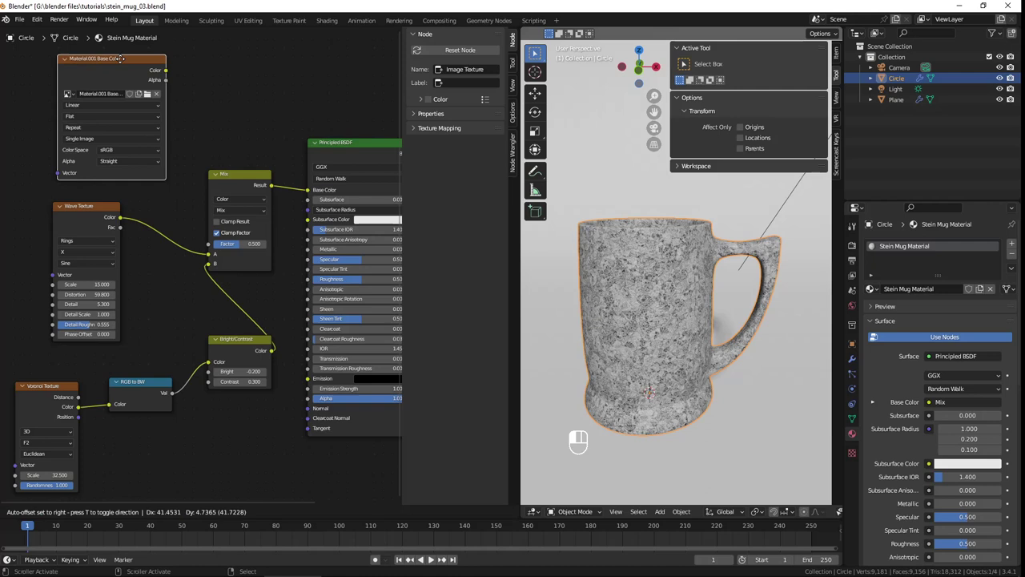
double_click(101, 94)
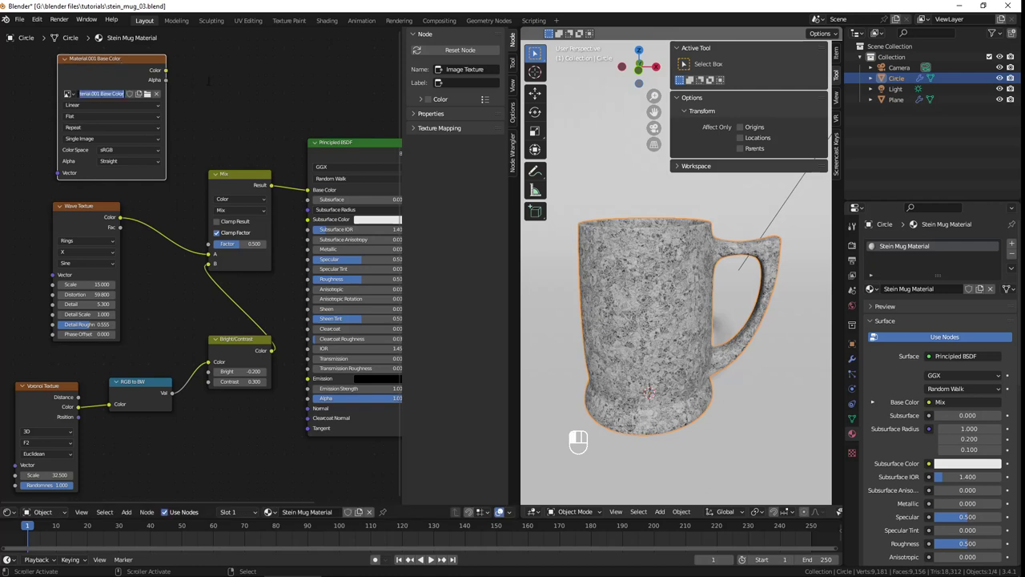
type("Stein Mug S")
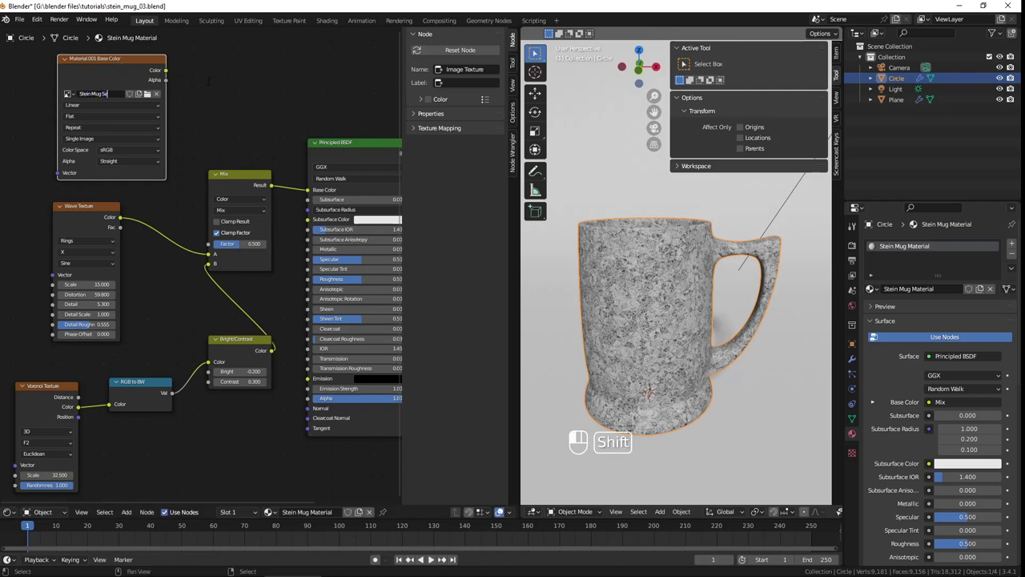
type("ee")
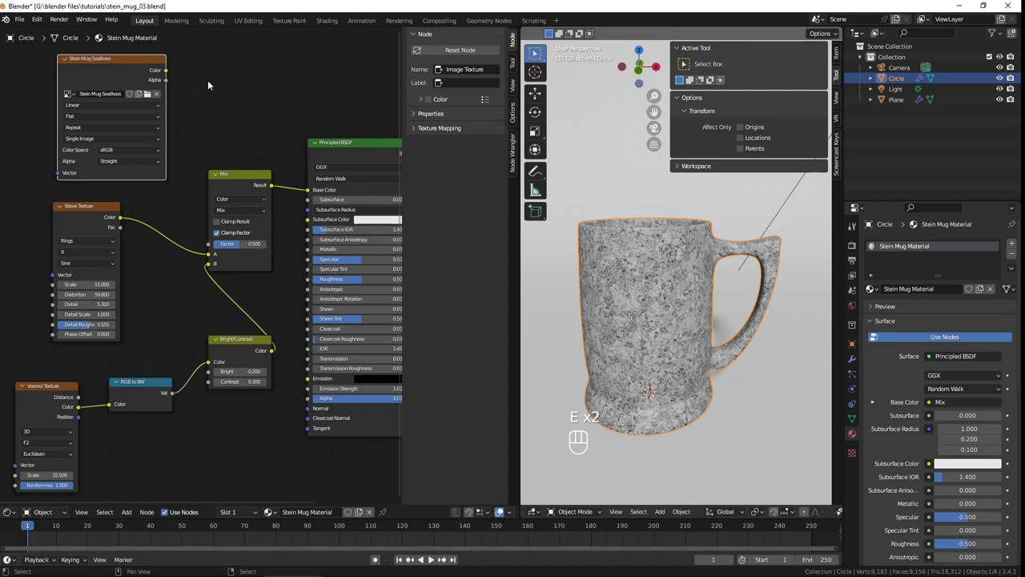
- Reposition the Mix, RGB to BW, Bright/Contrast and Wave Texture nodes into a tidier layout
left_click_drag(238, 178, 233, 193)
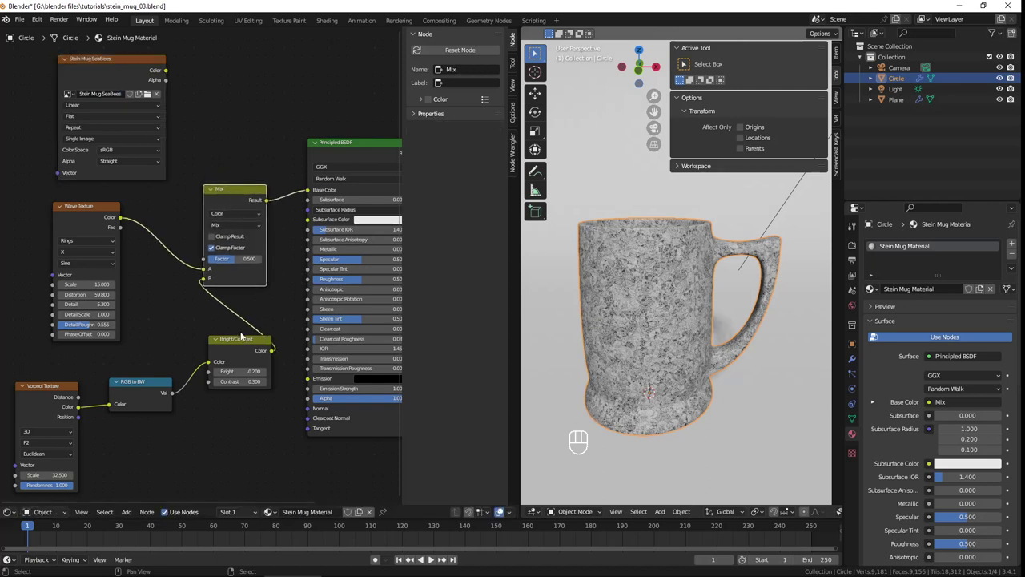
left_click_drag(138, 386, 122, 389)
left_click_drag(233, 340, 197, 353)
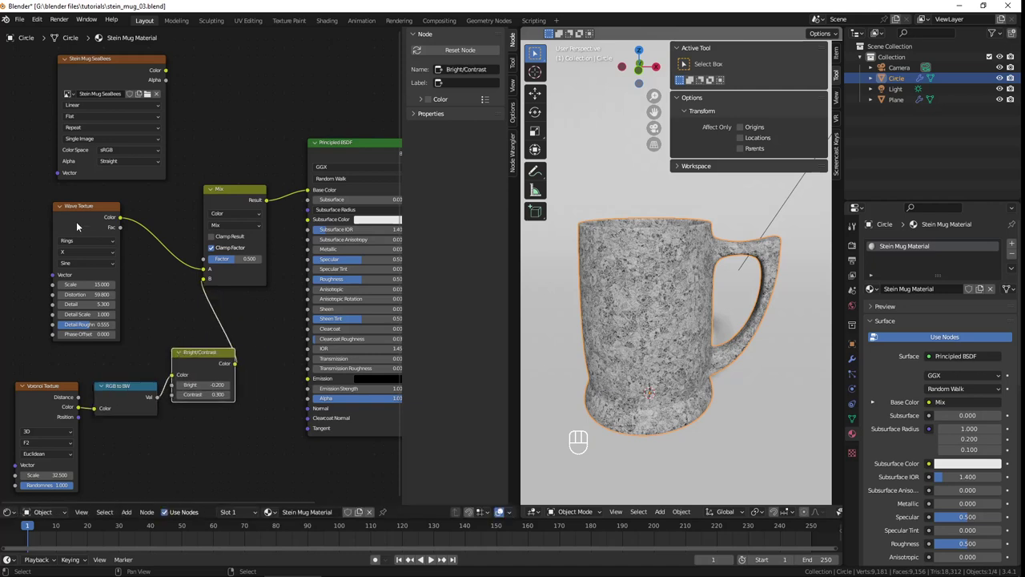
left_click_drag(79, 214, 70, 233)
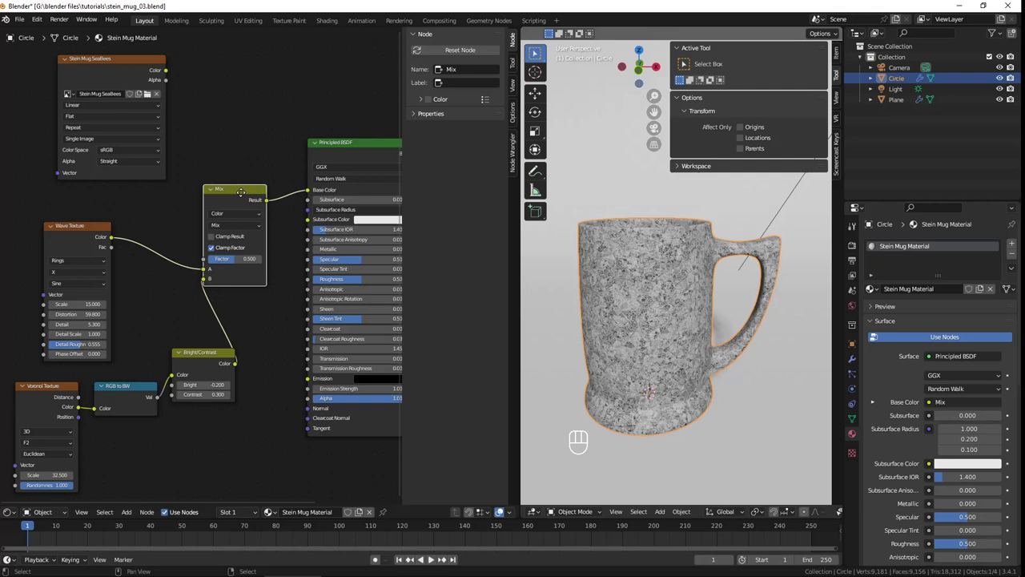
- Duplicate the Mix onto the Base Color link, with the SeaBees image in A and the first Mix in B
left_click_drag(240, 192, 205, 210)
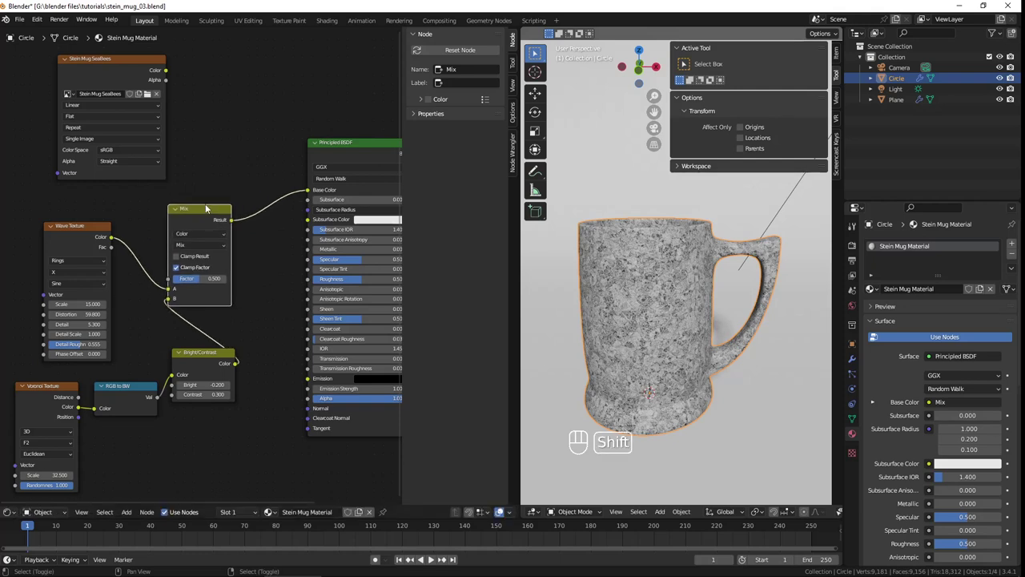
key("shift+d")
left_click(274, 101)
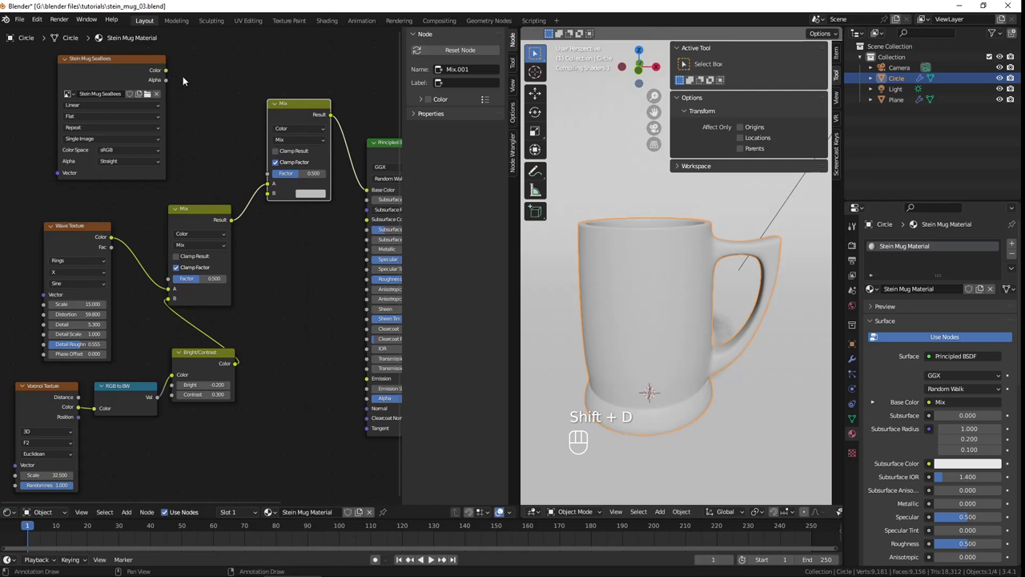
left_click_drag(166, 71, 267, 185)
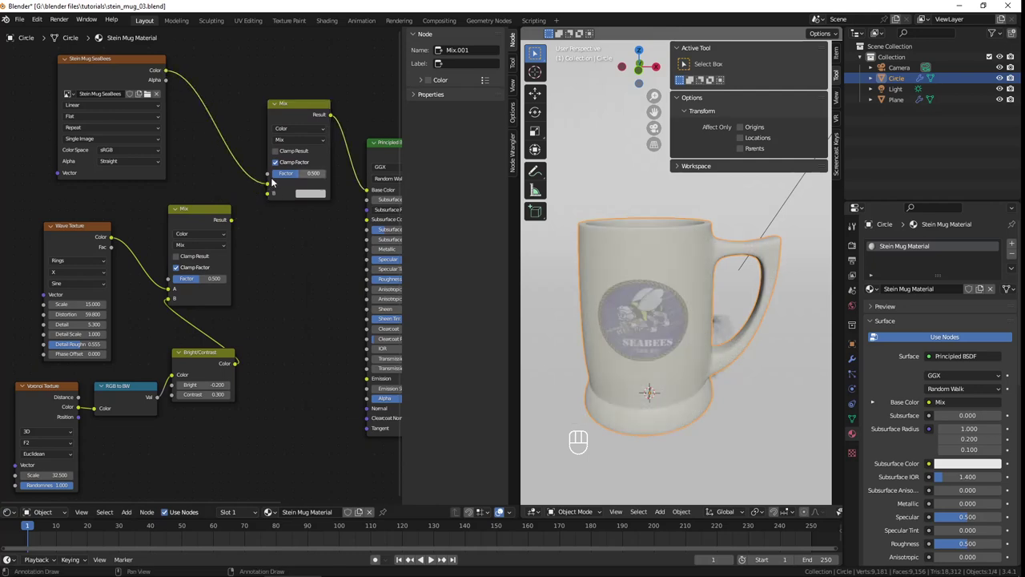
left_click_drag(231, 220, 271, 194)
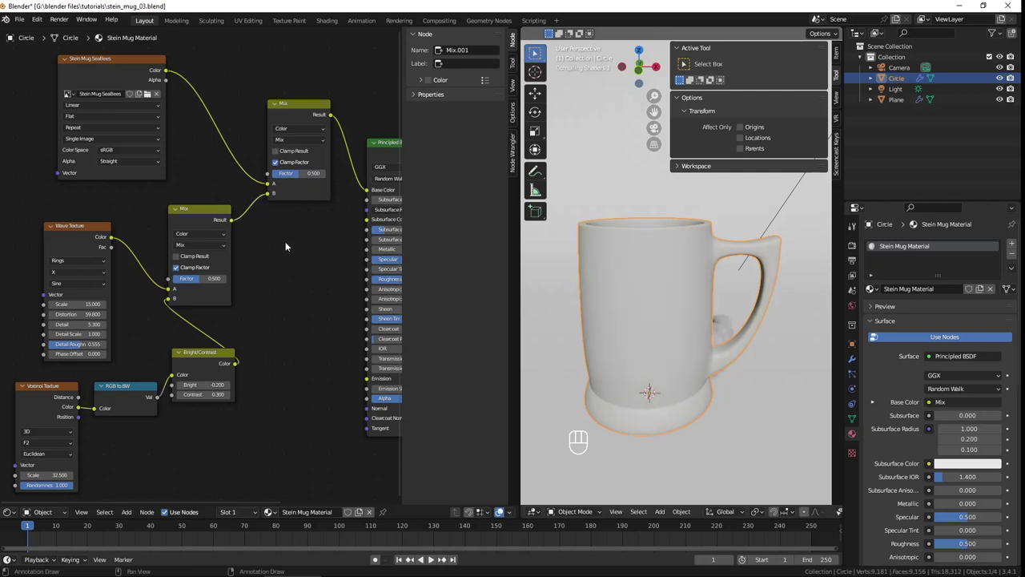
scroll(284, 255, "up", 1)
scroll(673, 308, "up", 1)
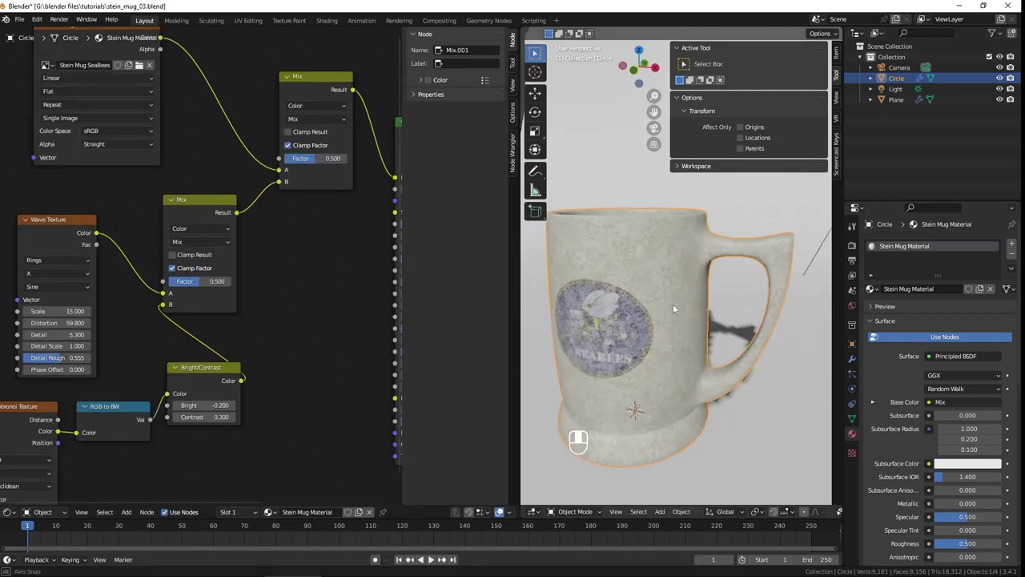
mouse_move(673, 304)
middle_mouse_down()
mouse_move(647, 286)
mouse_move(673, 314)
middle_mouse_up()
scroll(645, 286, "up", 3)
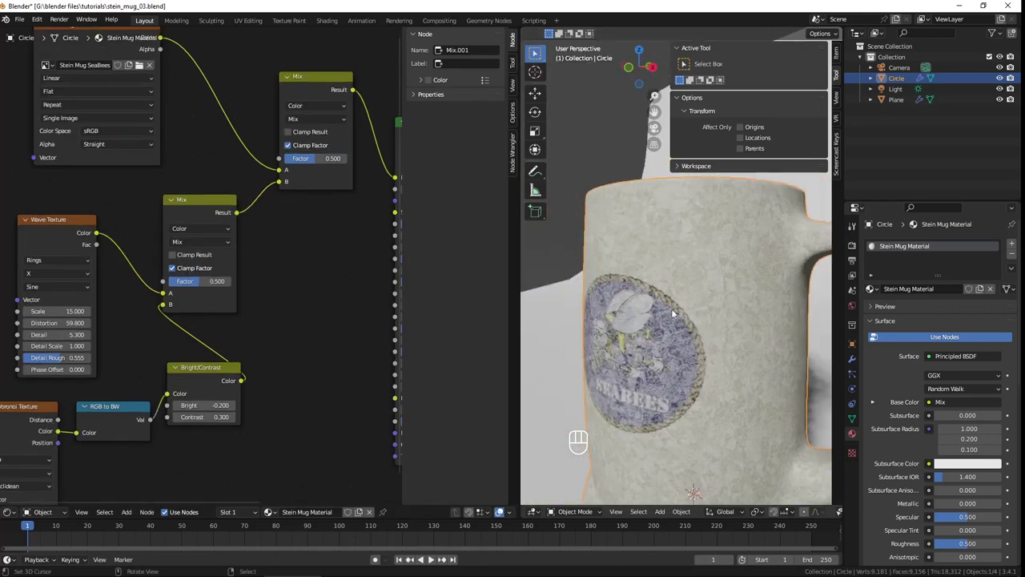
middle_click_drag(346, 171, 285, 218)
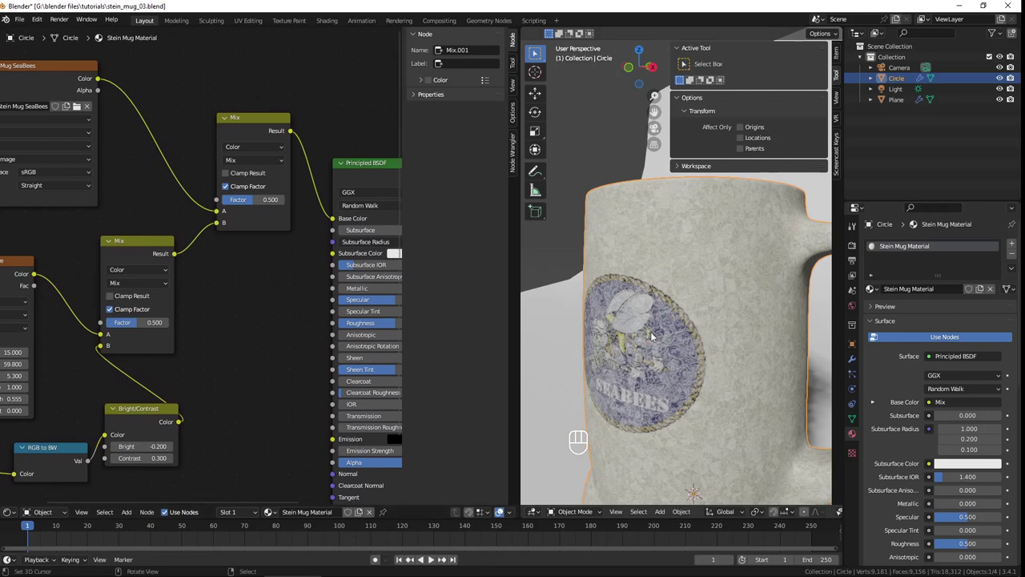
- Switch the second Mix node to Overlay blending and test its factor range
left_click(268, 162)
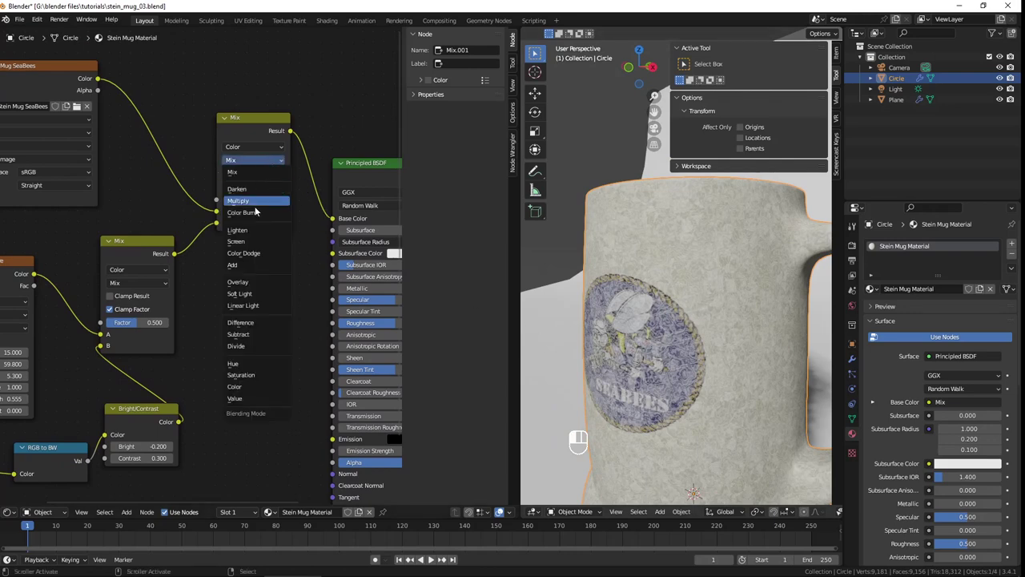
left_click(249, 283)
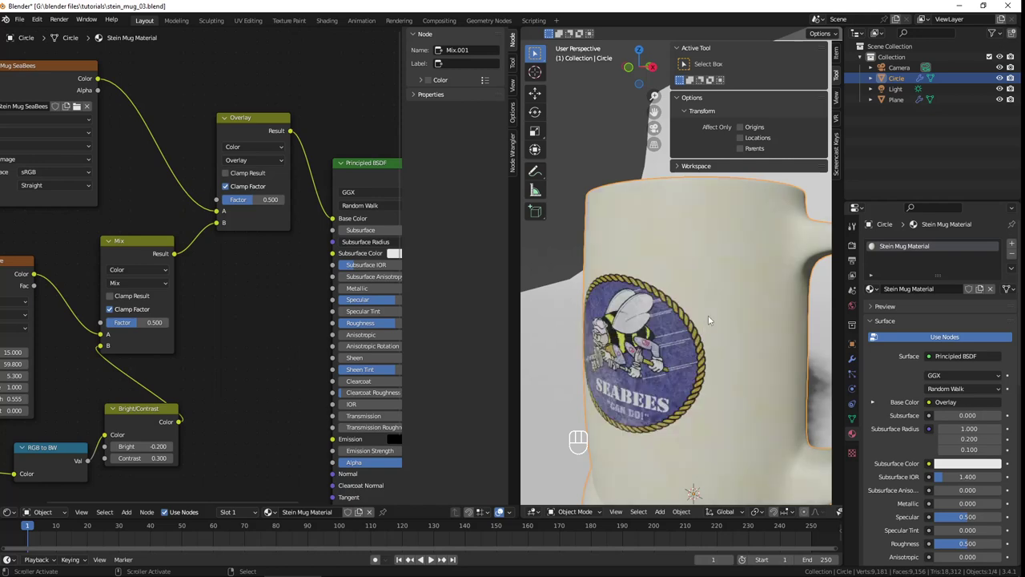
middle_click_drag(708, 316, 692, 308)
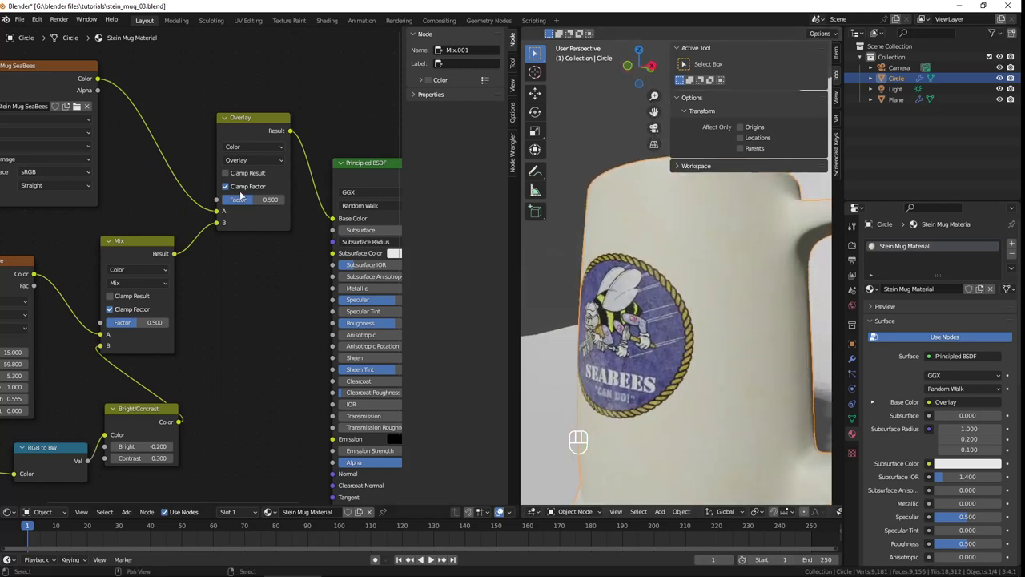
left_click_drag(256, 199, 232, 199)
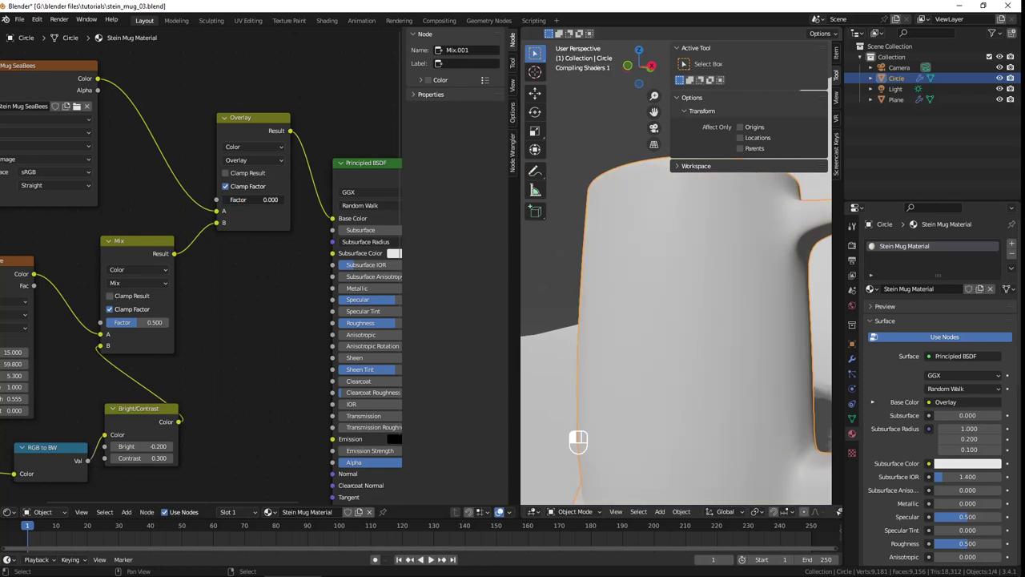
left_click_drag(256, 200, 280, 200)
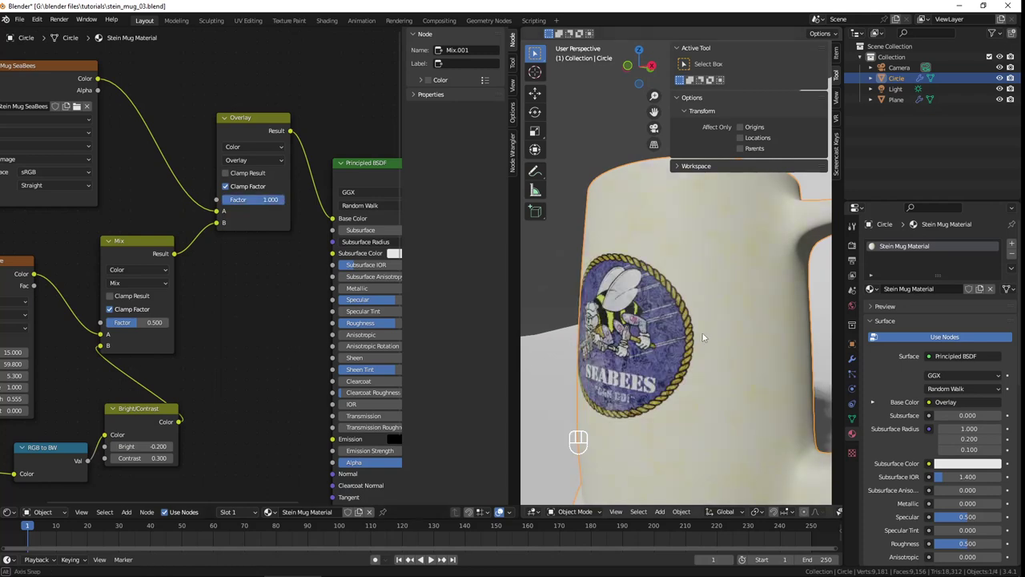
middle_click_drag(647, 307, 712, 345)
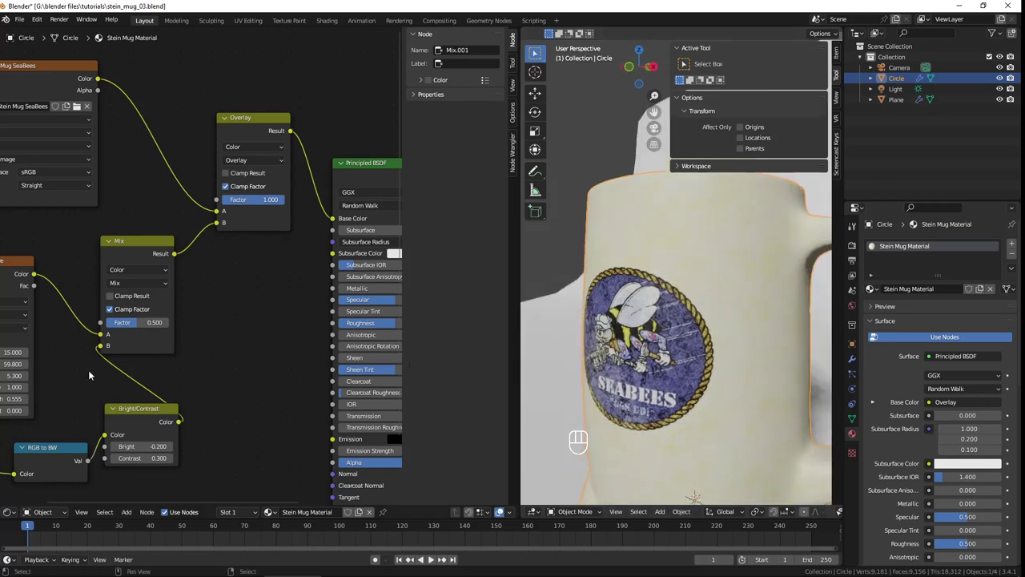
- Set the Overlay mix factor to exactly 0.75
mouse_move(24, 427)
middle_mouse_down()
mouse_move(104, 387)
mouse_move(95, 373)
middle_mouse_up()
scroll(633, 304, "up", 2)
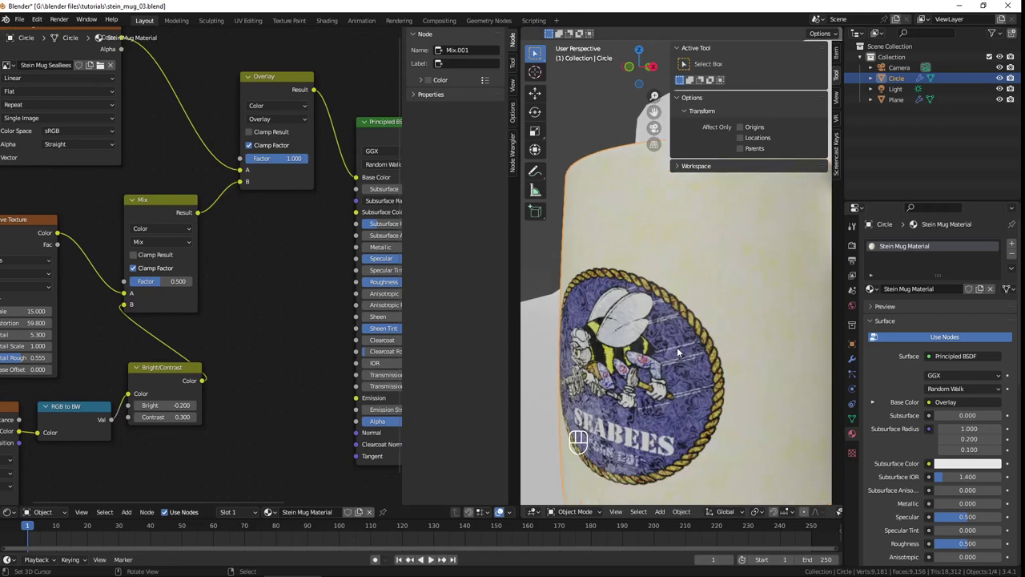
scroll(633, 305, "up", 3)
middle_click_drag(277, 238, 228, 238)
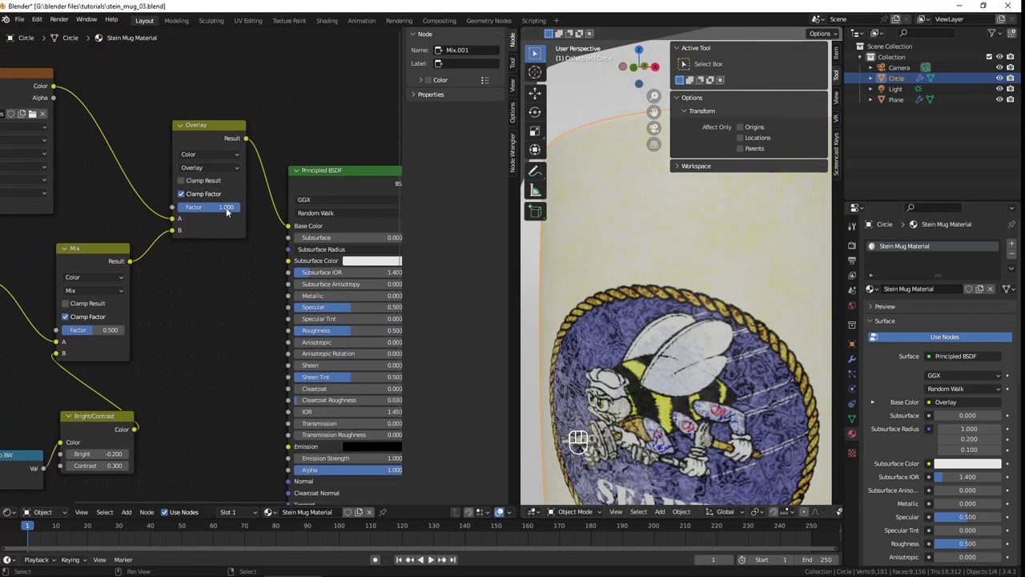
left_click_drag(227, 210, 214, 206)
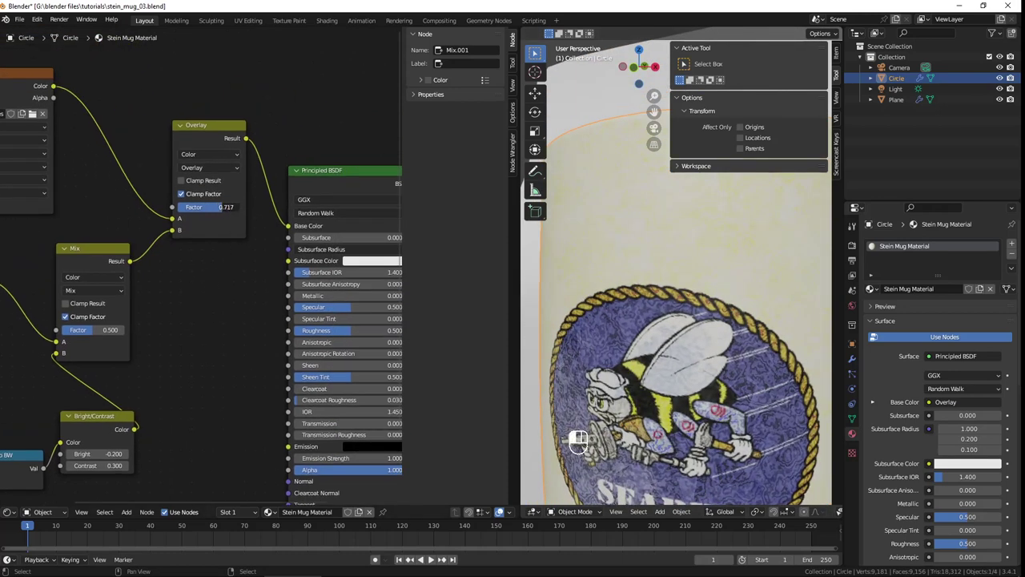
left_click(226, 207)
key("BackSpace")
key("Return")
scroll(664, 277, "down", 5)
scroll(663, 277, "down", 3)
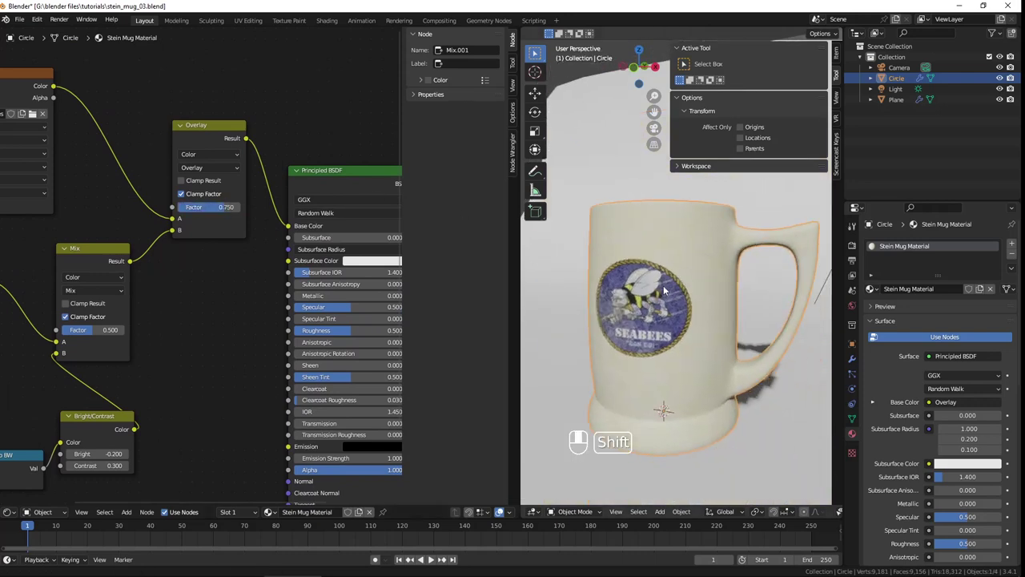
mouse_move(633, 281)
middle_mouse_down()
mouse_move(663, 277)
mouse_move(700, 357)
middle_mouse_up()
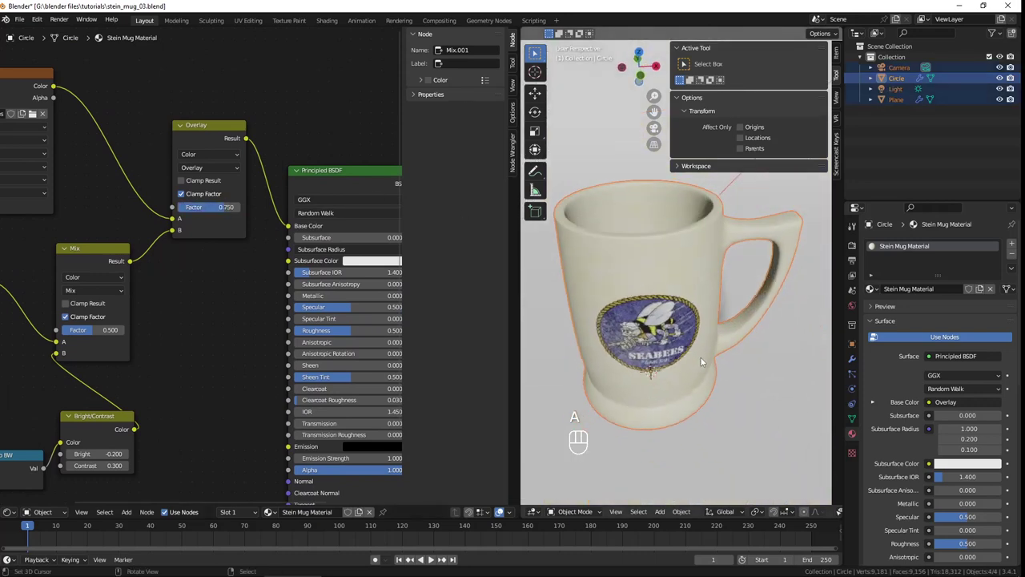
- Raise Principled BSDF Specular to 1.0 and set Roughness to 0.15
key("a")
key("a")
key("a")
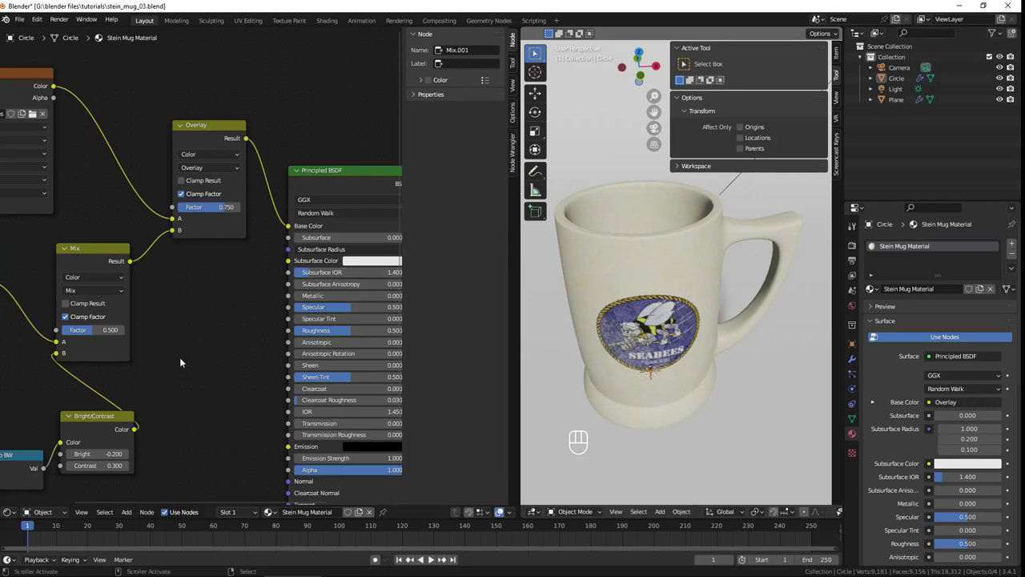
middle_click_drag(179, 357, 125, 314)
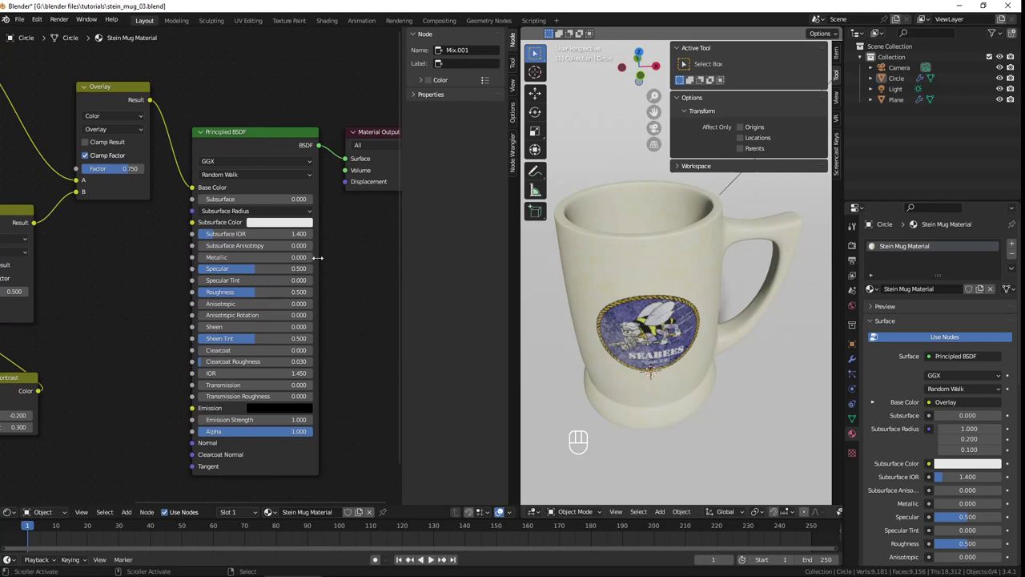
left_click_drag(249, 271, 331, 270)
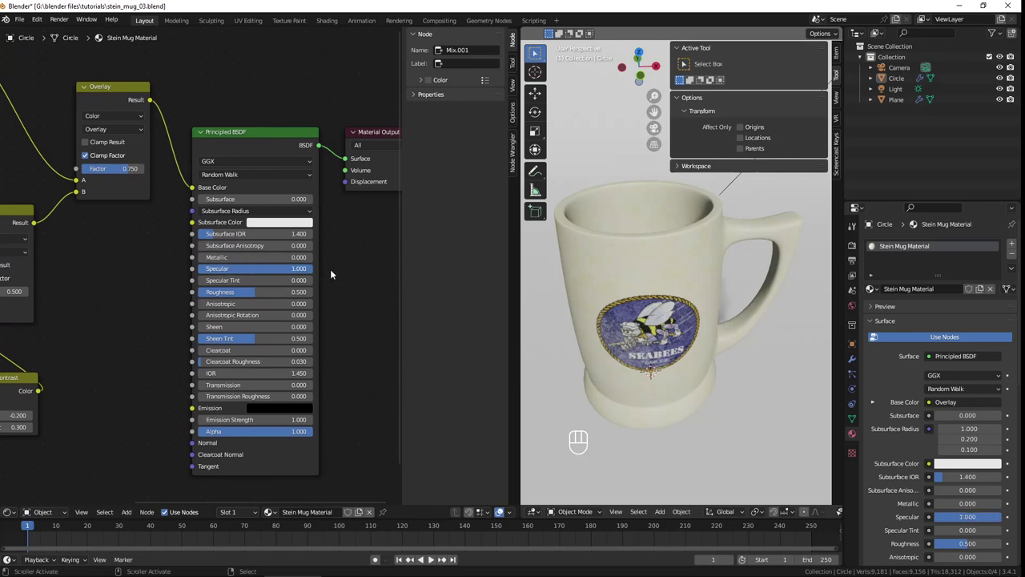
left_click(231, 291)
key("BackSpace")
type("15")
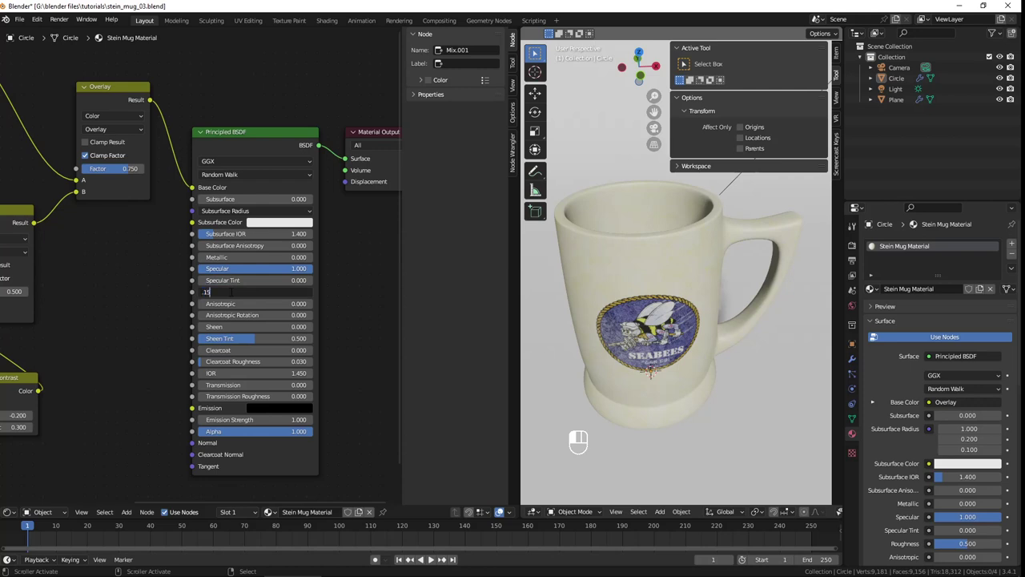
key("Return")
mouse_move(556, 371)
middle_mouse_down()
mouse_move(690, 315)
mouse_move(662, 302)
mouse_move(661, 324)
mouse_move(696, 325)
middle_mouse_up()
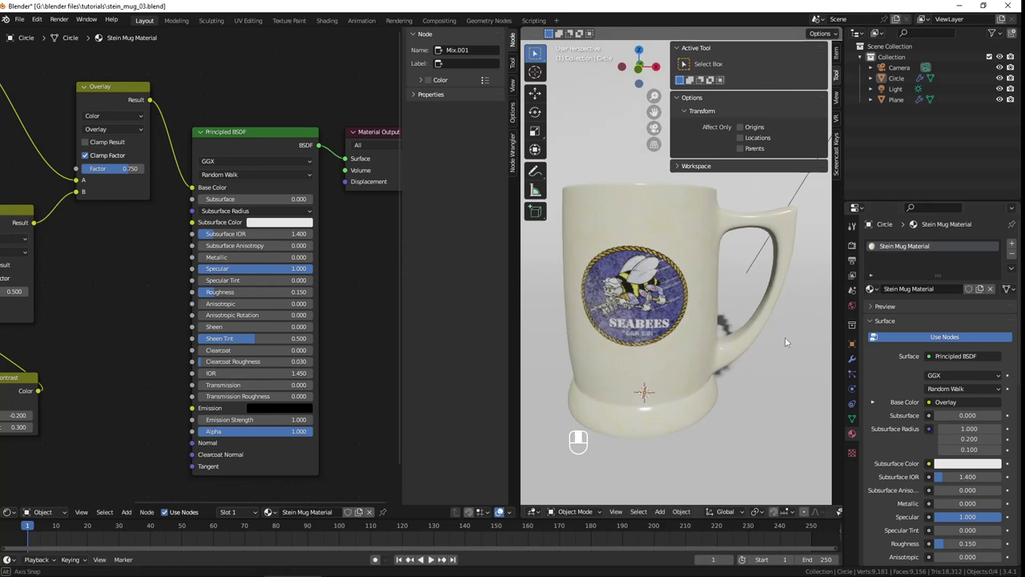
middle_click_drag(725, 353, 758, 353)
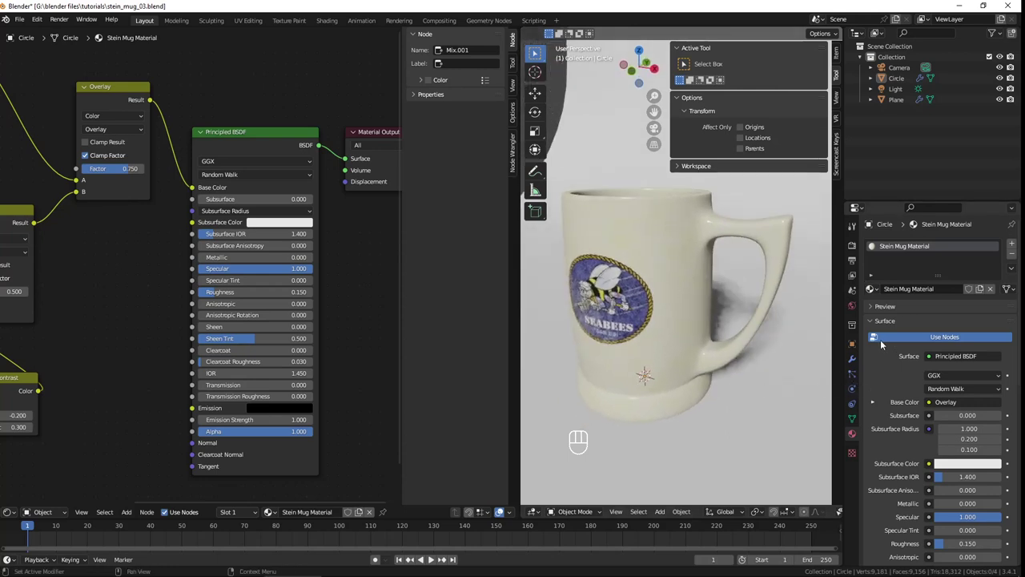
- Enable Screen Space Reflections in the Render Properties
left_click(852, 249)
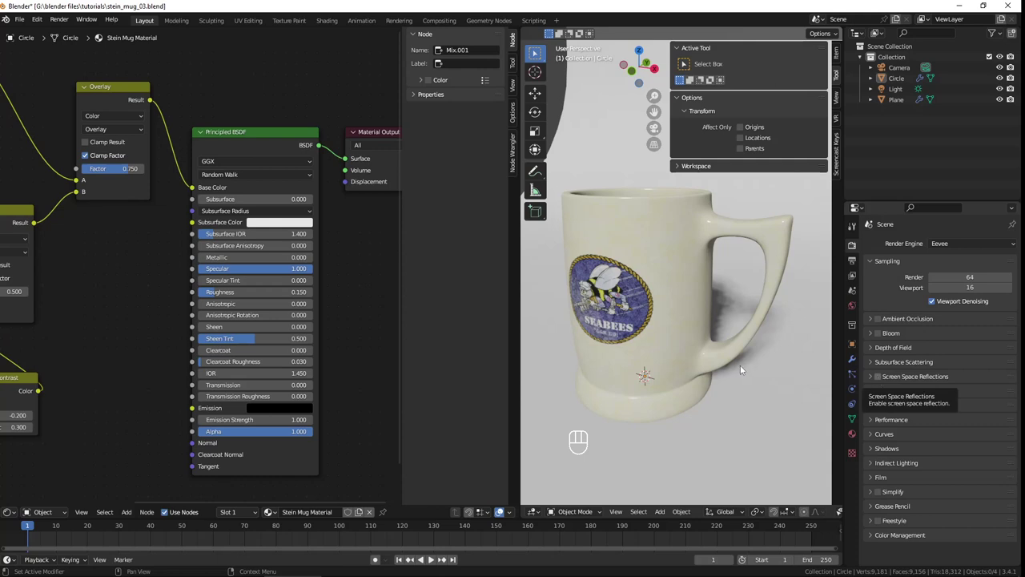
middle_click_drag(770, 279, 665, 291)
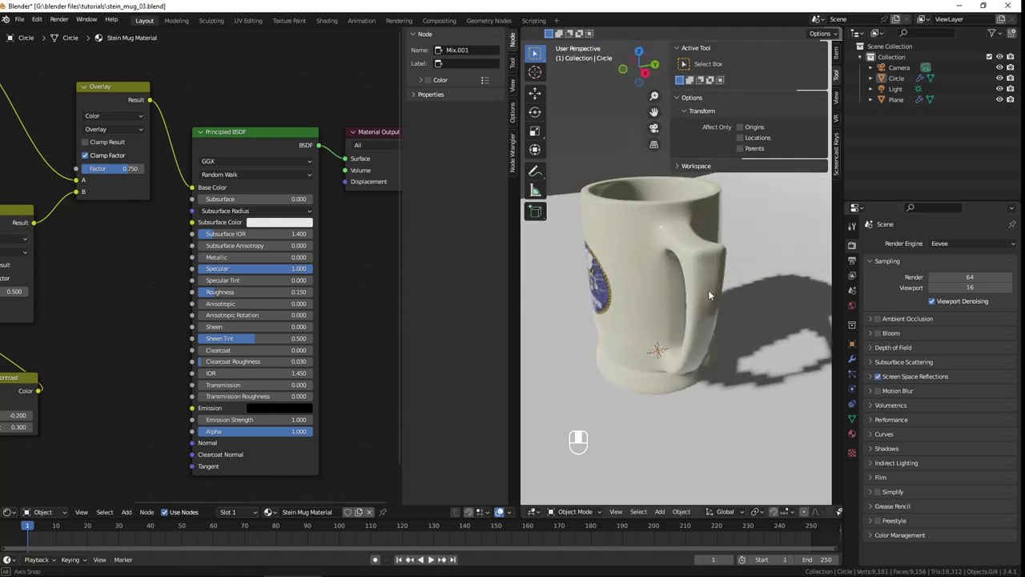
mouse_move(631, 335)
middle_mouse_down()
mouse_move(761, 372)
mouse_move(777, 327)
mouse_move(741, 286)
middle_mouse_up()
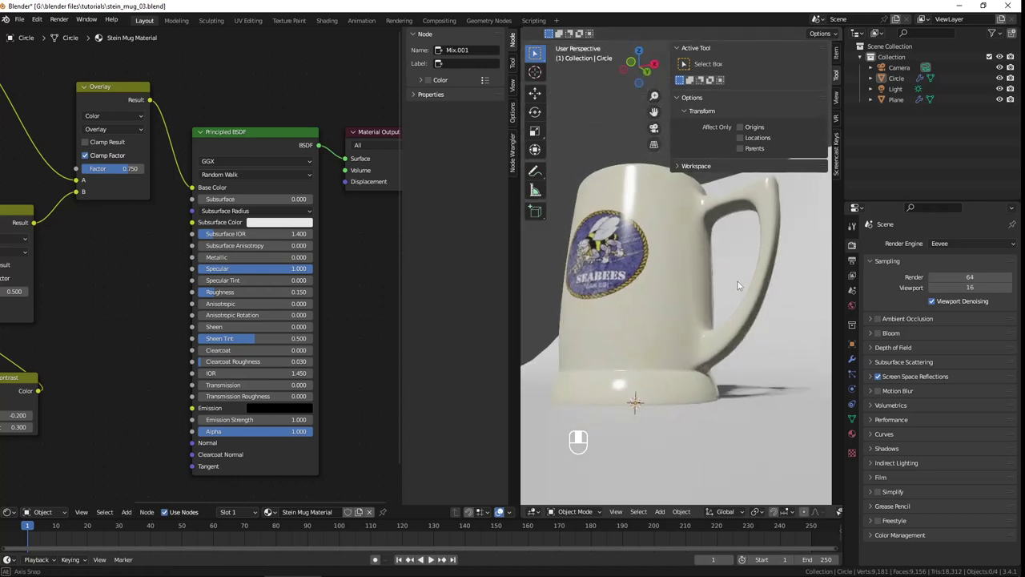
- Lower the Principled BSDF Roughness to 0.05
left_click(225, 293)
type("0.05")
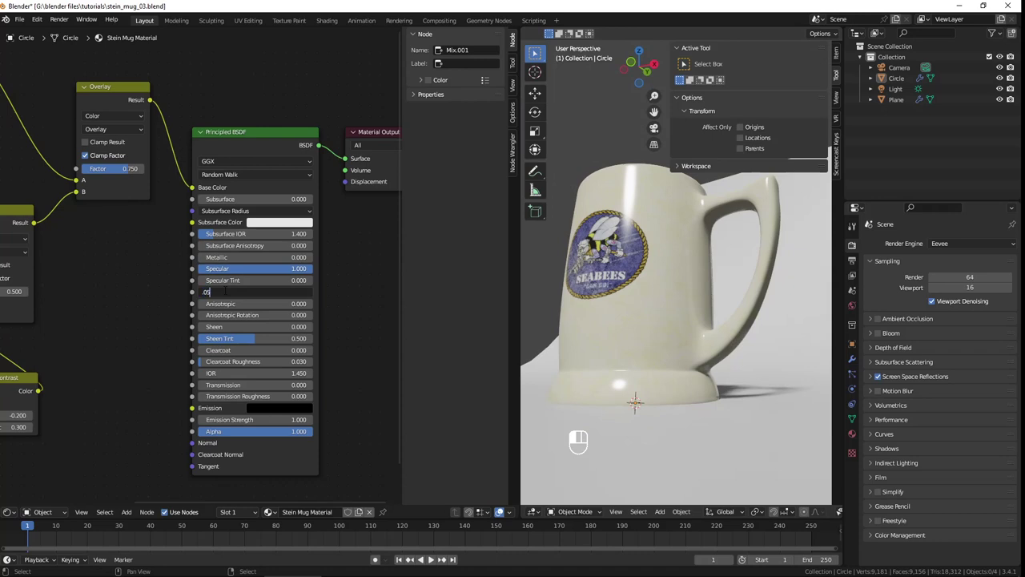
key("Return")
middle_click_drag(685, 266, 733, 340)
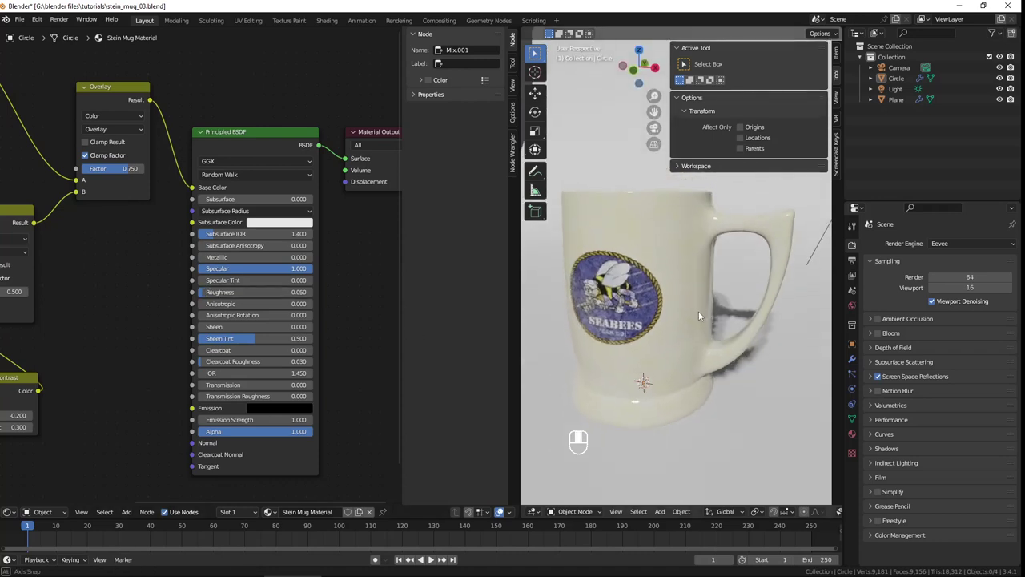
scroll(733, 340, "down", 3)
mouse_move(644, 305)
middle_mouse_down()
mouse_move(692, 328)
mouse_move(644, 281)
middle_mouse_up()
scroll(645, 280, "up", 2)
scroll(642, 282, "up", 2)
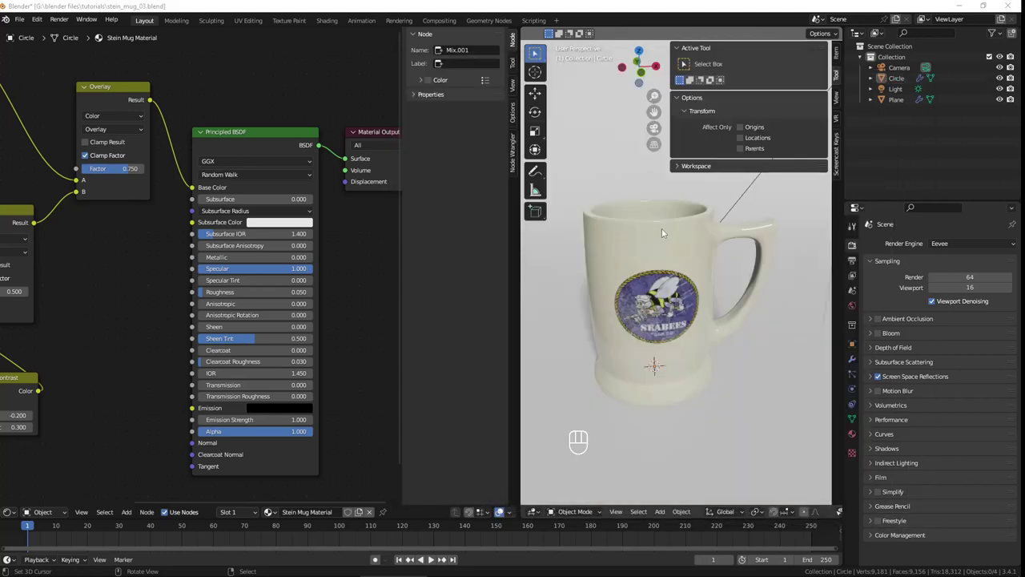
- Select the mug, switch to front view and enter its Edit Mode
left_click(661, 233)
key("KP_1")
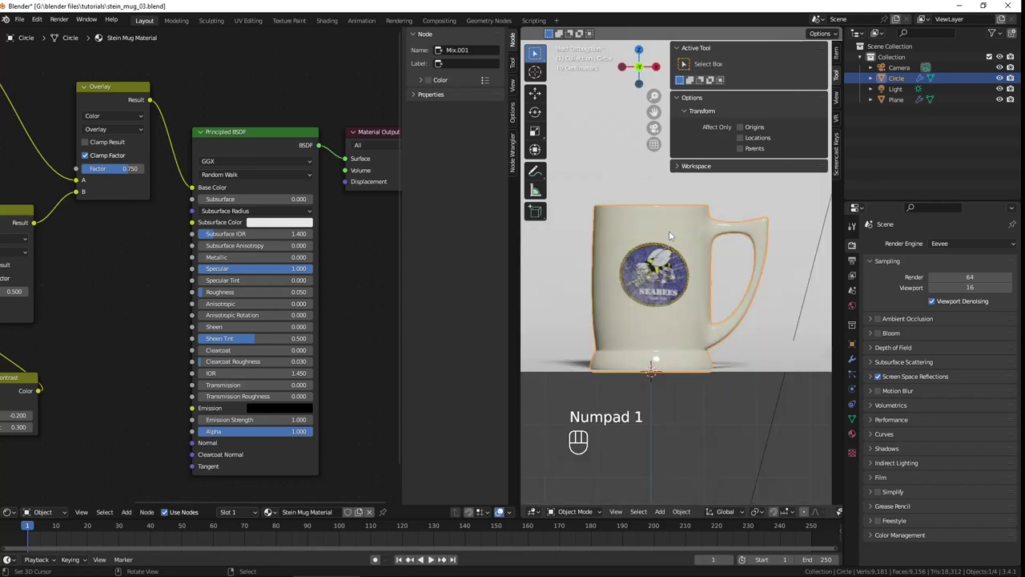
key("Tab")
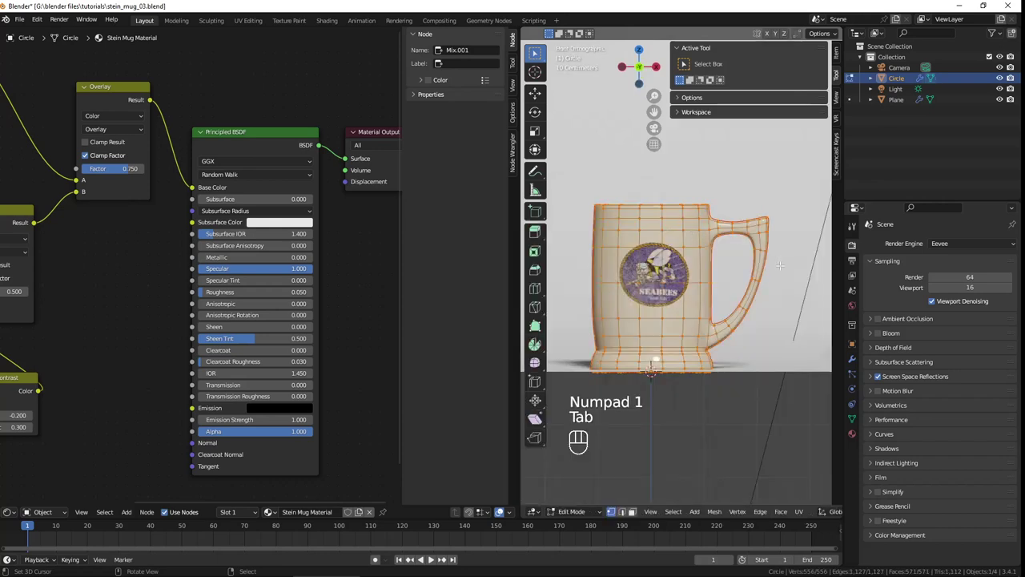
key("Tab")
left_click(852, 358)
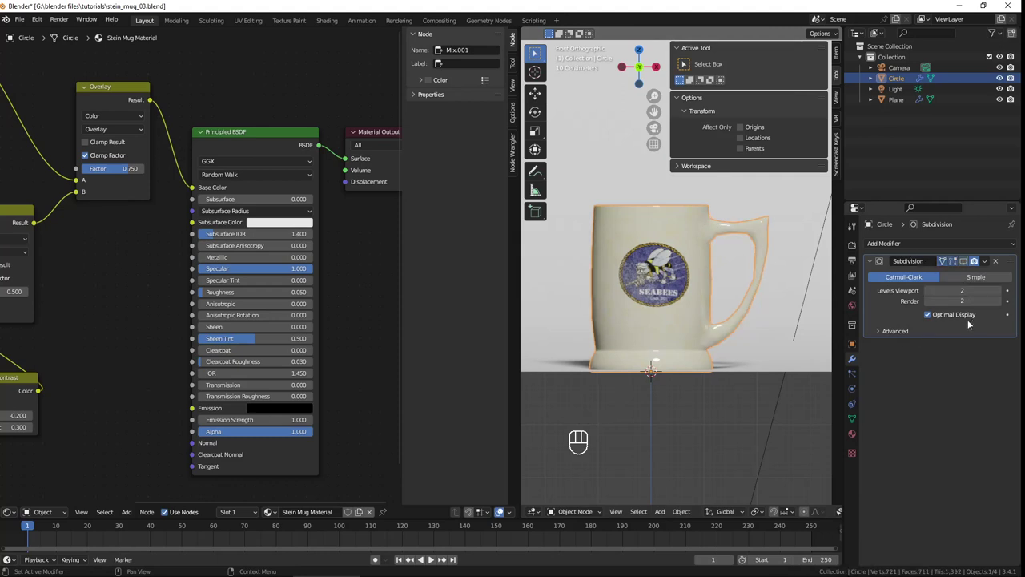
key("Tab")
scroll(651, 370, "up", 2)
scroll(720, 297, "up", 3)
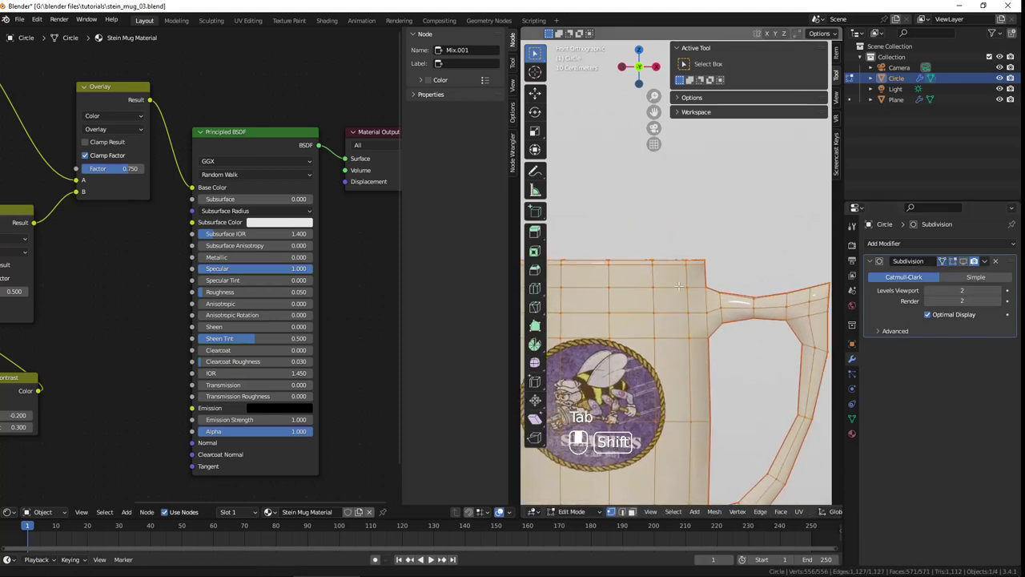
scroll(719, 297, "up", 2)
- Loop-cut just below the rim and select the thin rim band
key("ctrl+r")
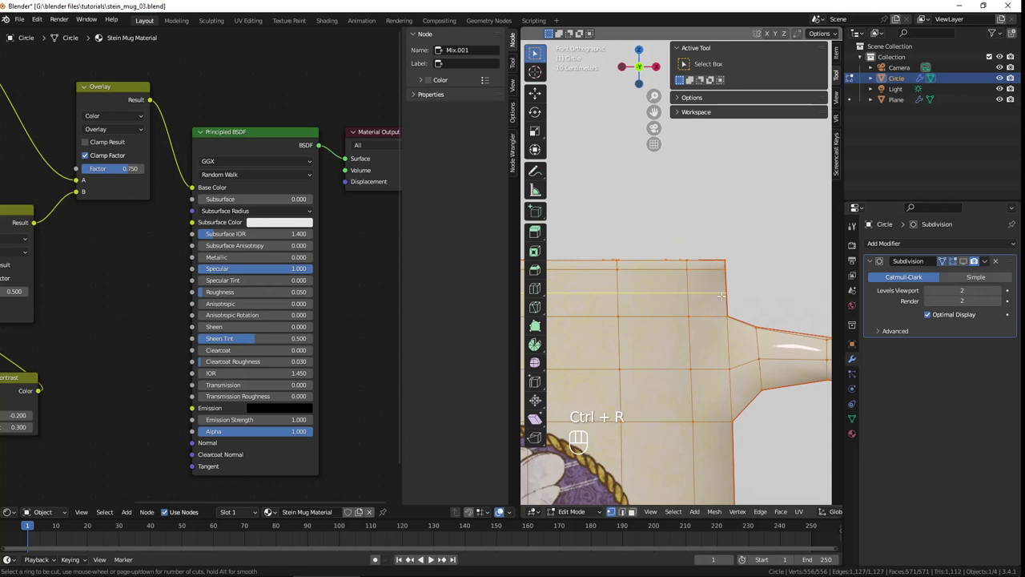
left_click(721, 296)
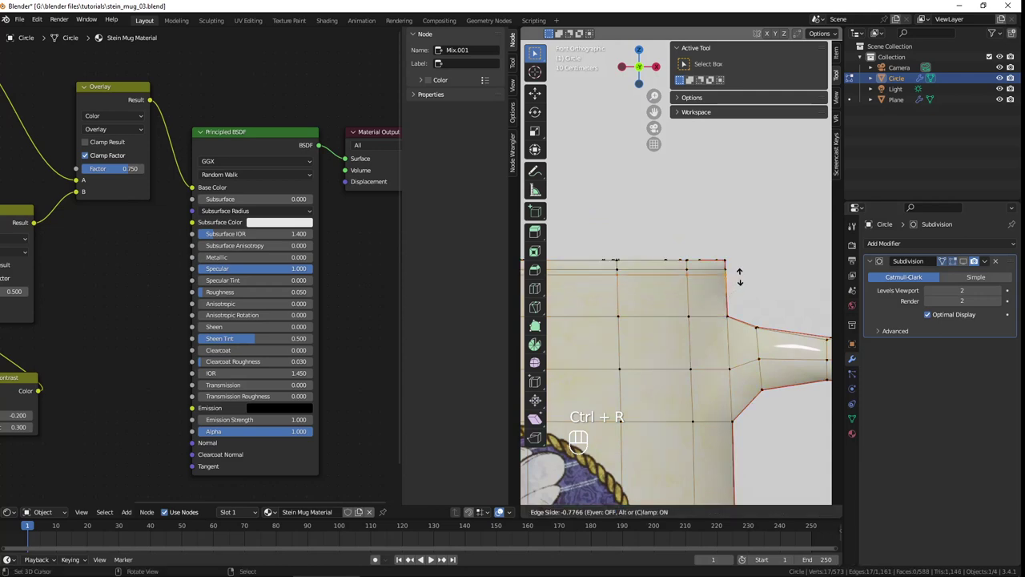
left_click(737, 272)
middle_click_drag(737, 319, 725, 288, "shift")
scroll(725, 288, "down", 2)
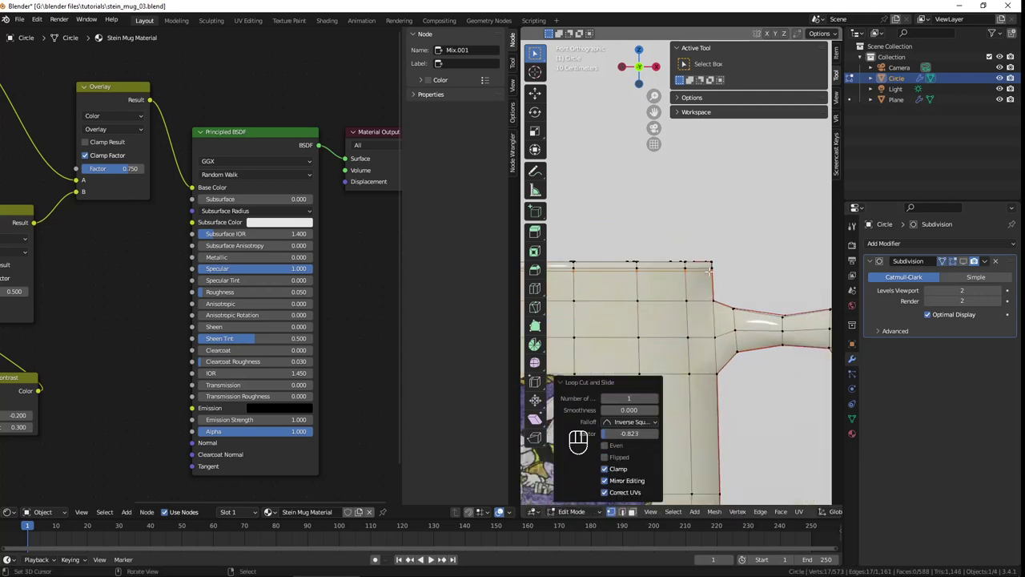
left_click(718, 270, "ctrl+alt")
scroll(724, 280, "up", 2)
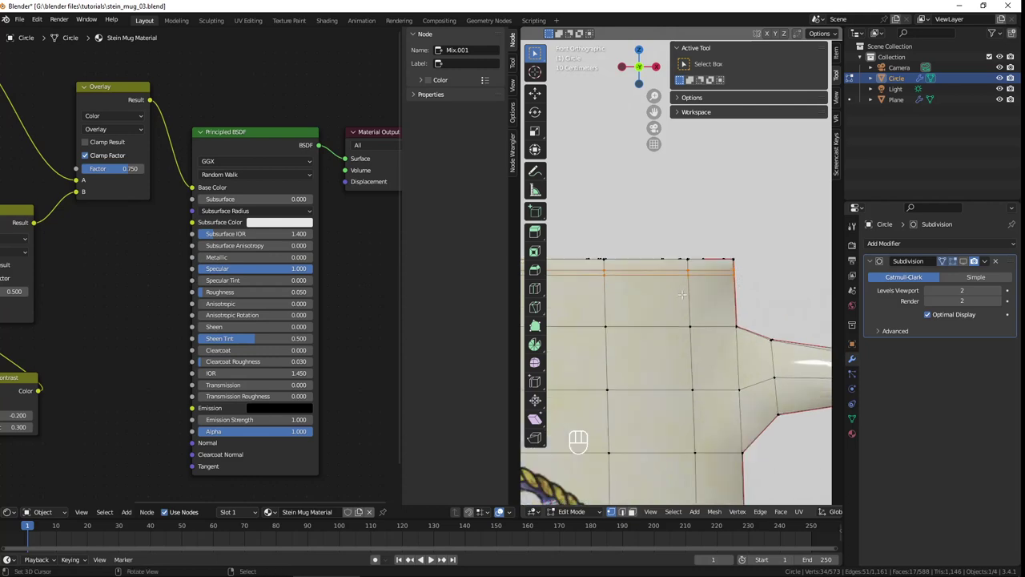
scroll(687, 297, "up", 1)
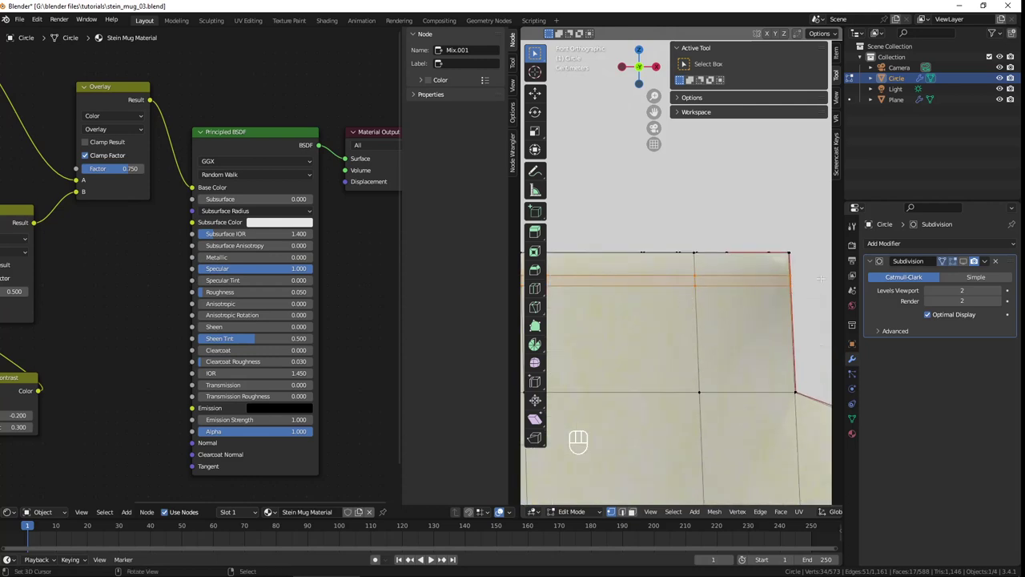
key("a")
key("a")
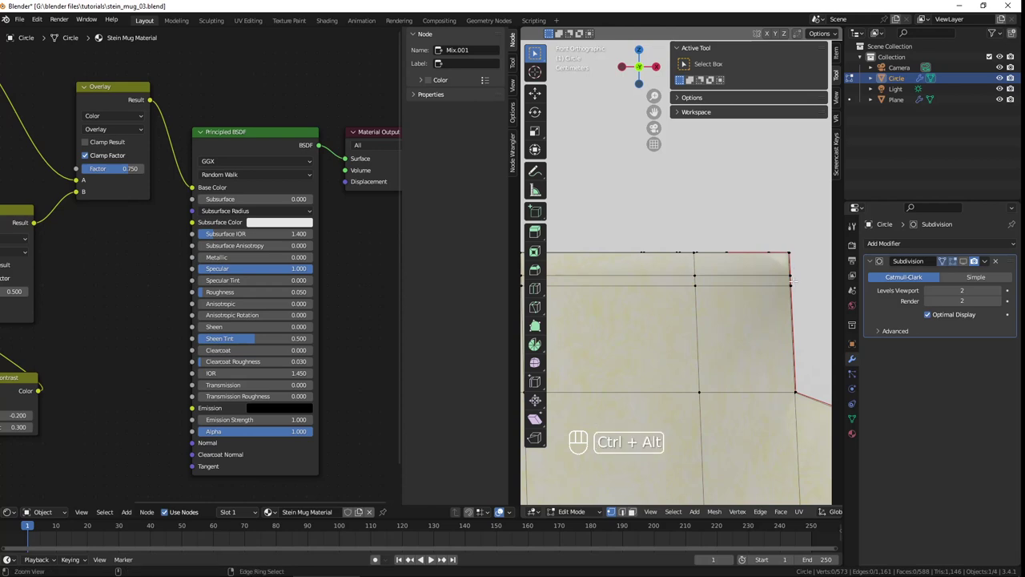
left_click(695, 278, "ctrl+alt")
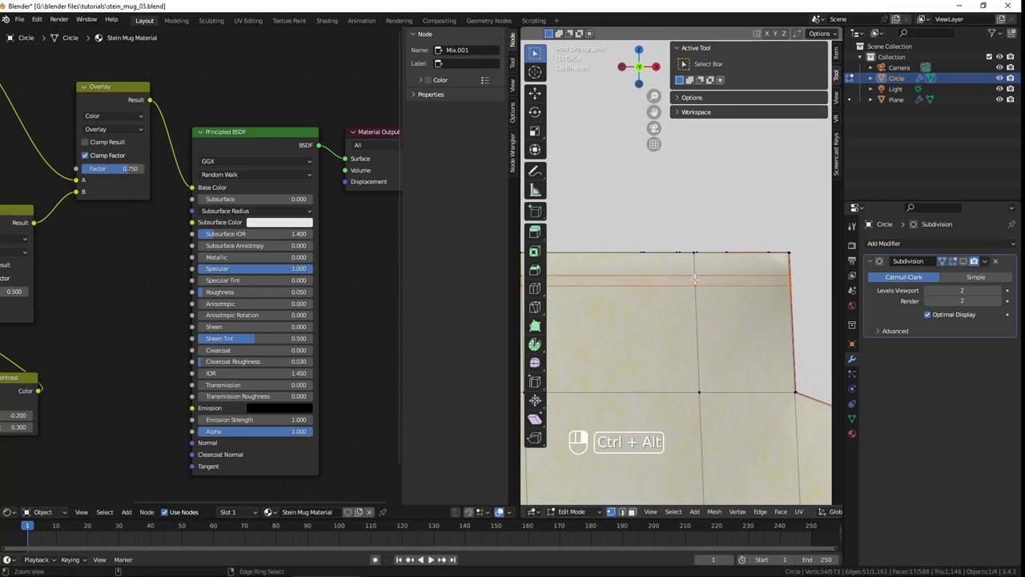
scroll(735, 286, "down", 5)
scroll(734, 287, "down", 2, "shift")
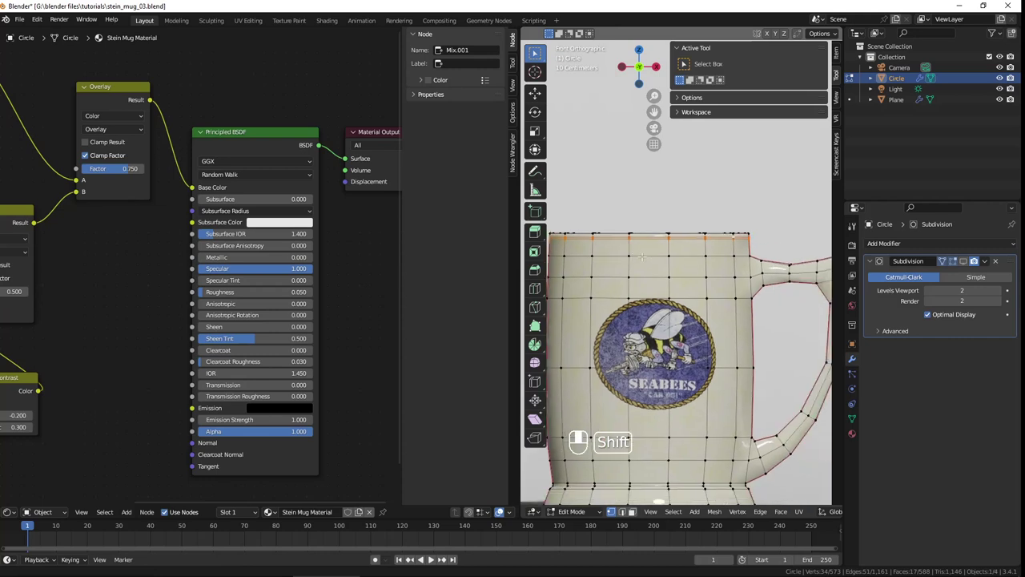
- Create a new 'Gold Band' material slot and assign it to the rim band
left_click(852, 433)
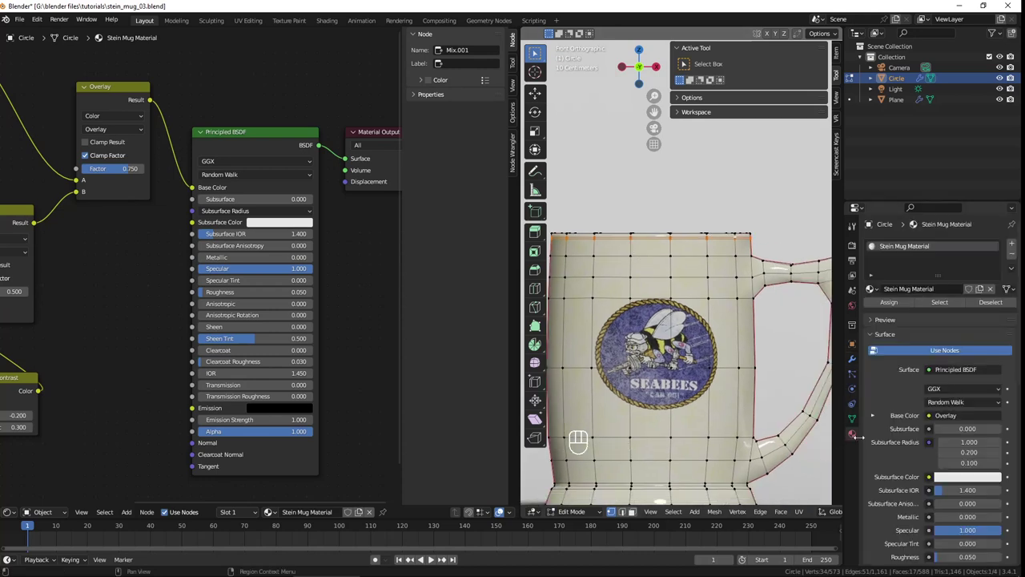
left_click(1011, 248)
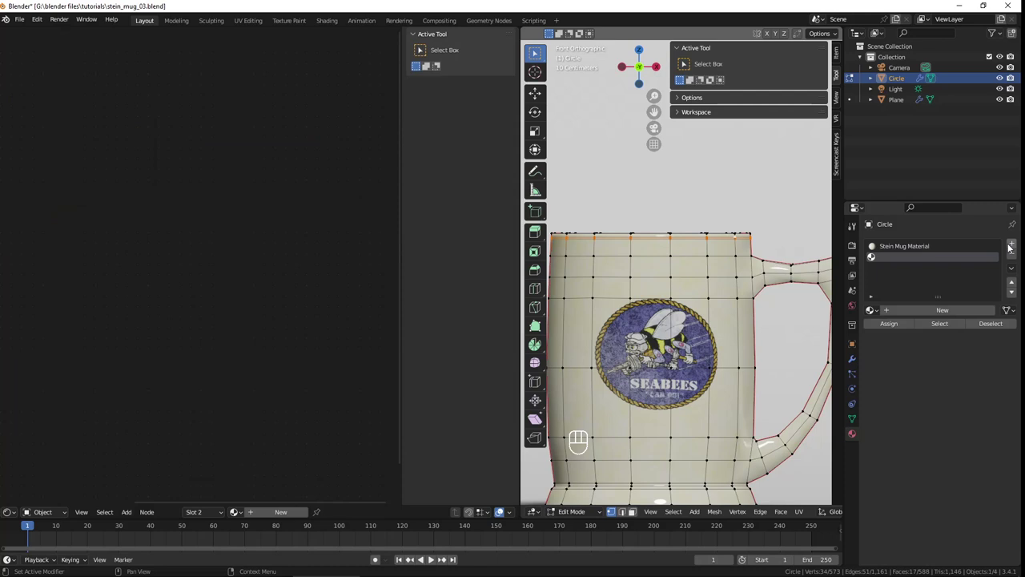
left_click(940, 310)
double_click(897, 256)
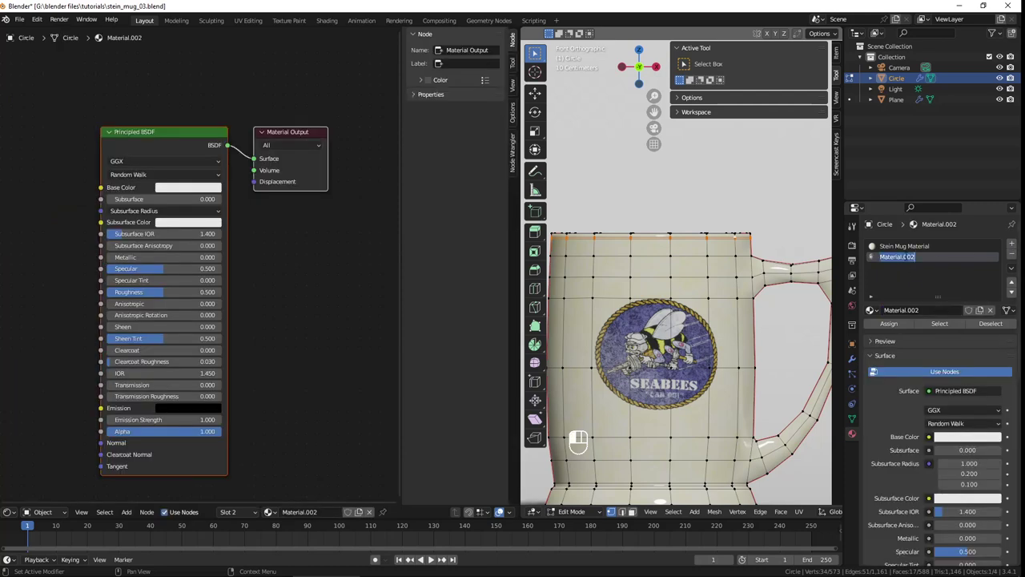
type("Gold Band")
key("Return")
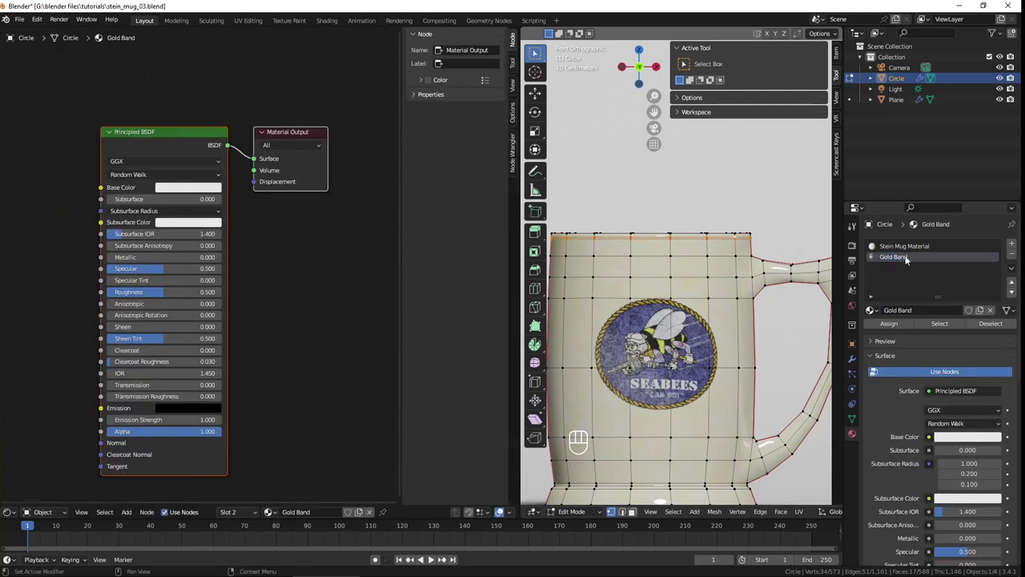
left_click(884, 325)
- Set the Gold Band base colour to a golden yellow
left_click(967, 437)
left_click_drag(947, 353, 918, 348)
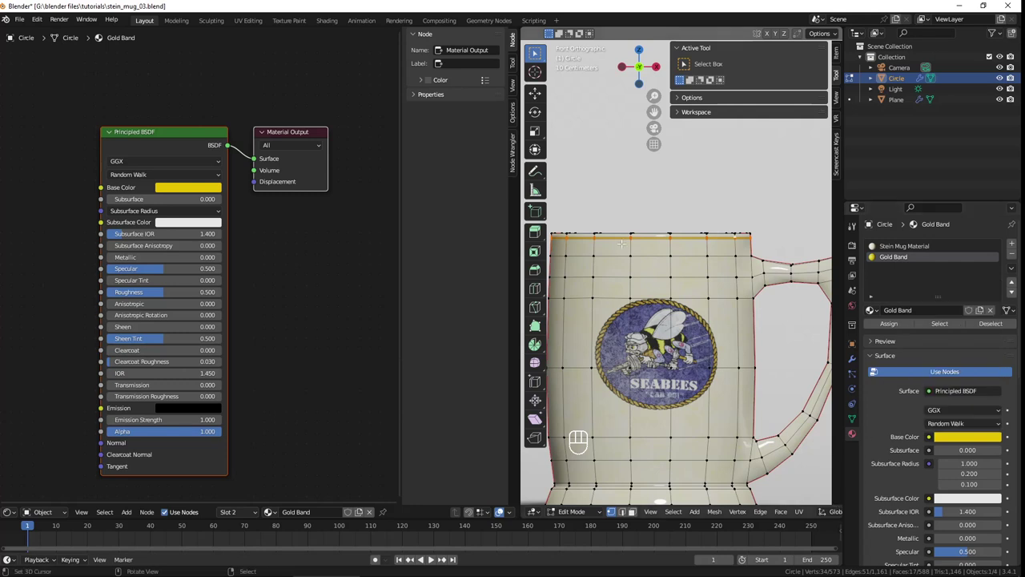
scroll(622, 242, "down", 1)
- Inspect the gold rim in object mode and compare it with the reference photo
key("Tab")
middle_click_drag(711, 251, 662, 281)
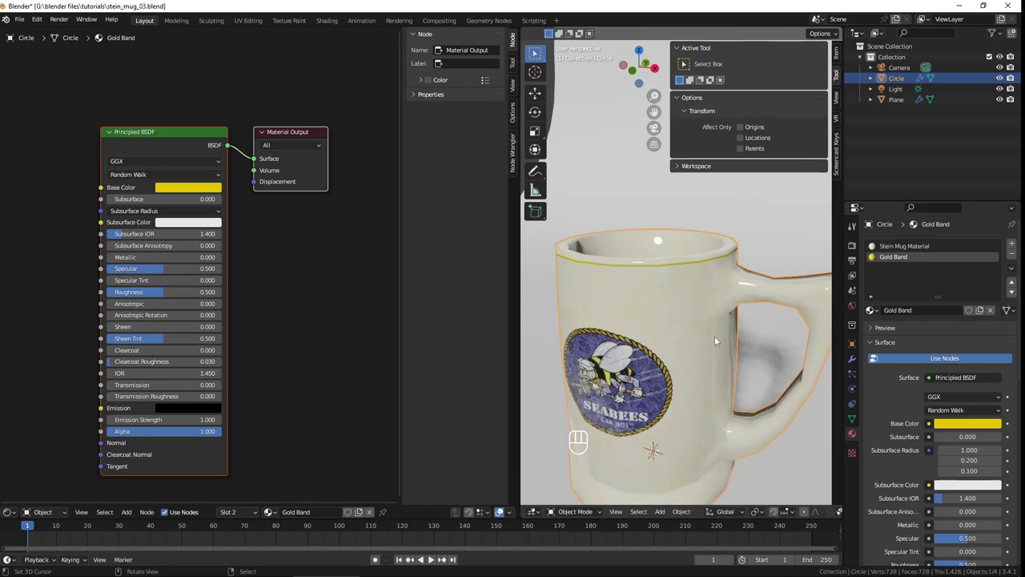
middle_click_drag(659, 383, 663, 194)
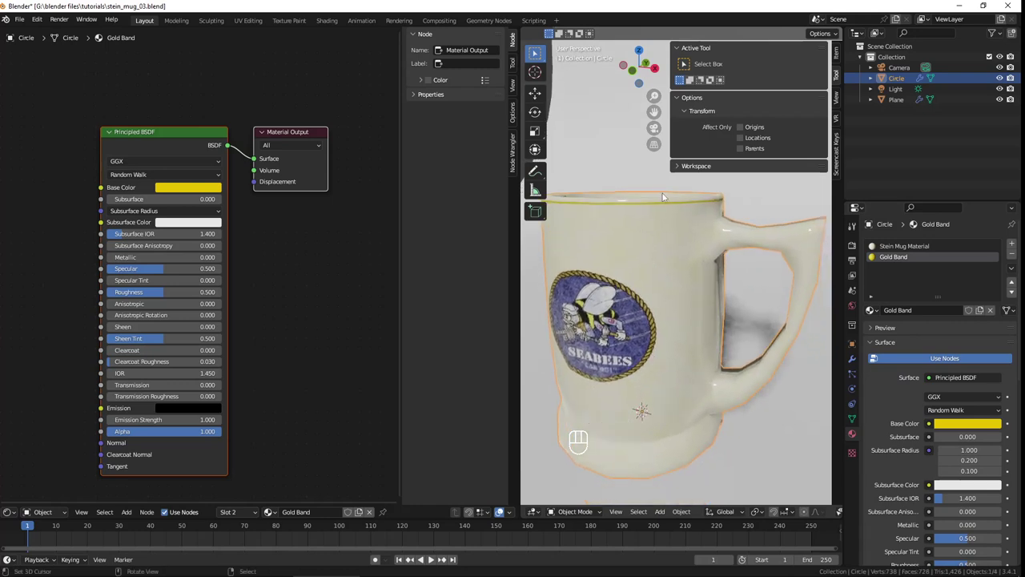
middle_click_drag(660, 252, 616, 153)
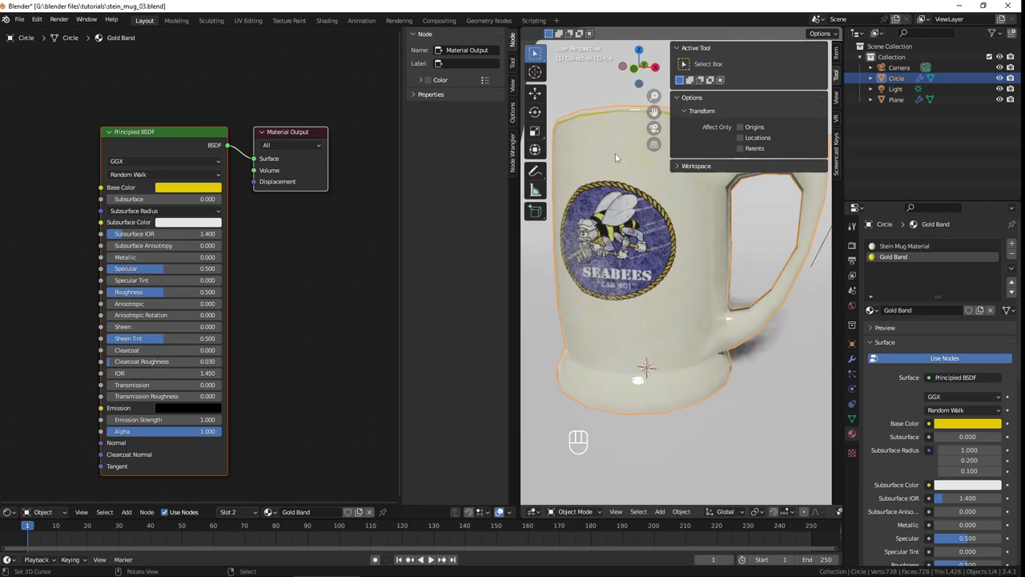
key("alt+Tab")
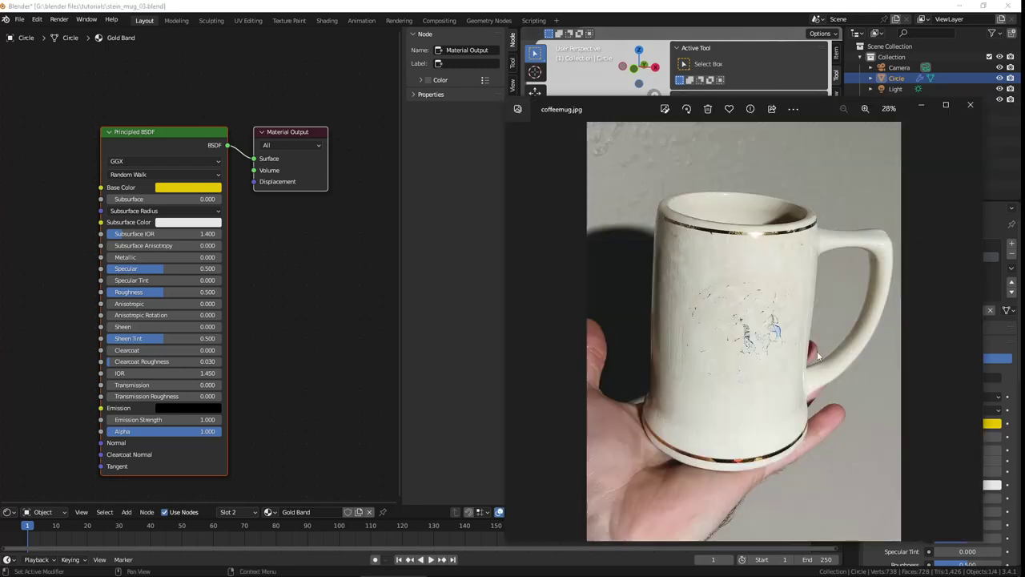
key("alt+Tab")
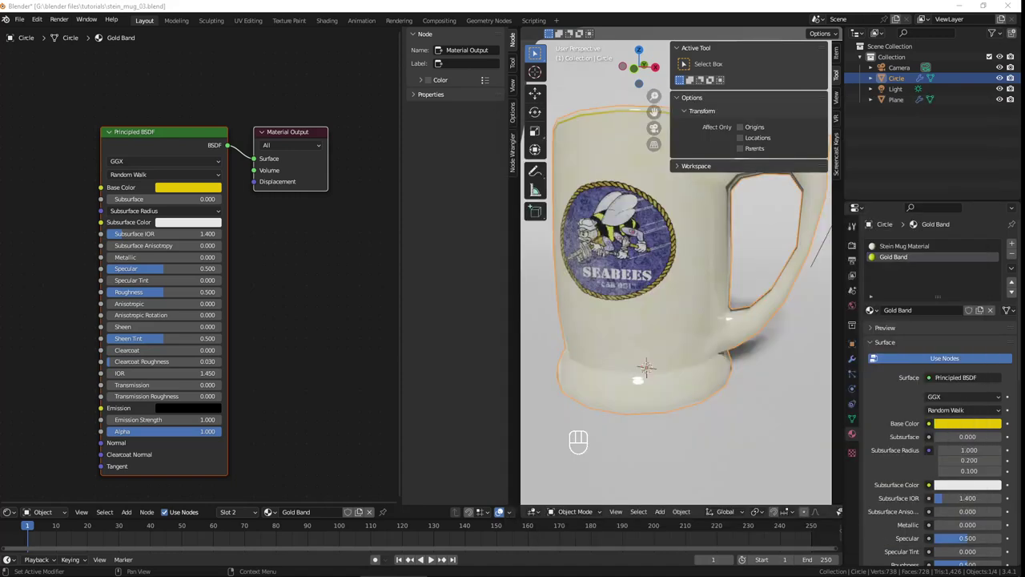
- Loop-cut near the mug's base and assign Gold Band to that lower band
key("Tab")
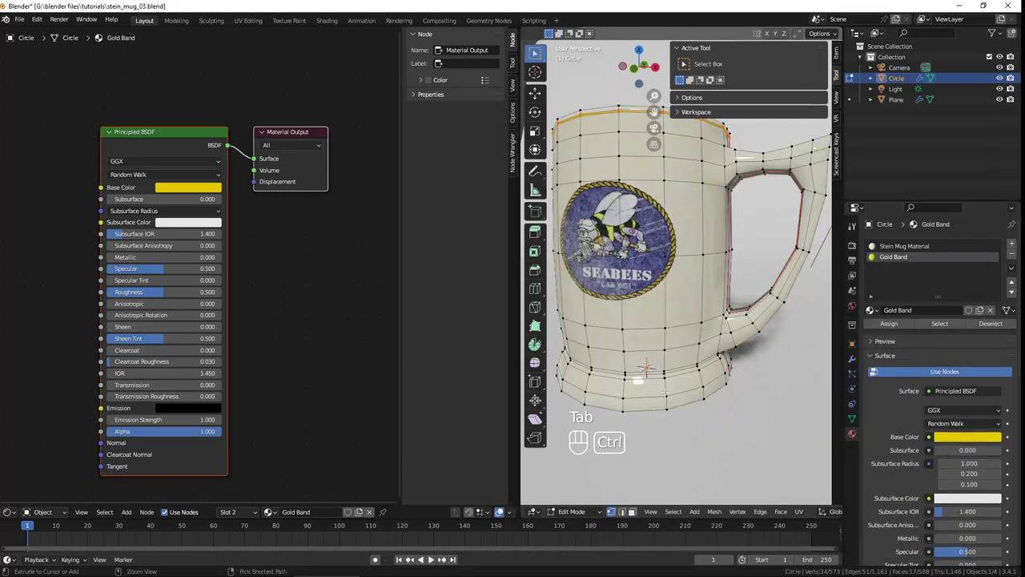
key("ctrl+r")
left_click(664, 393)
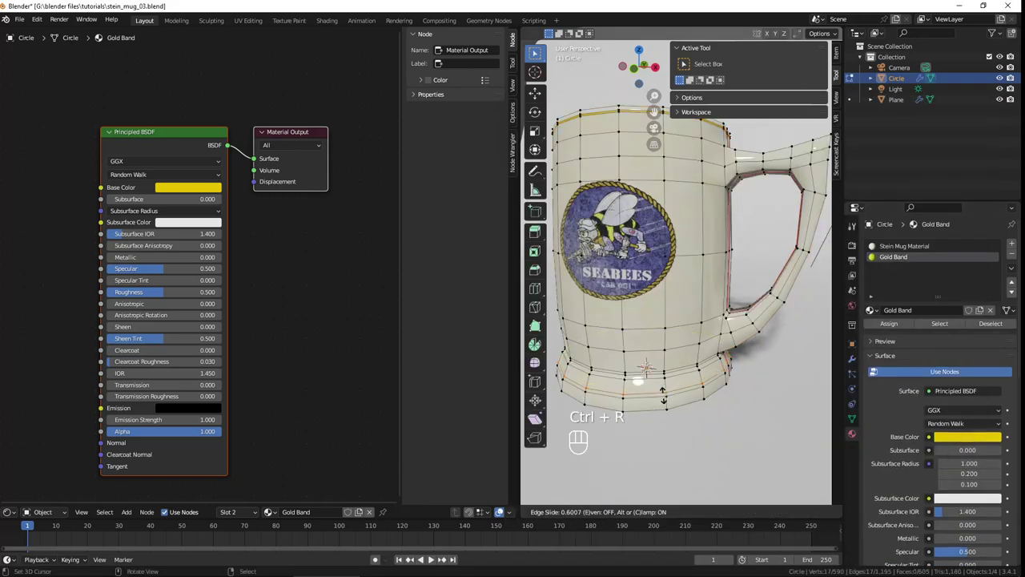
left_click(664, 393)
middle_click_drag(731, 446, 755, 388, "shift")
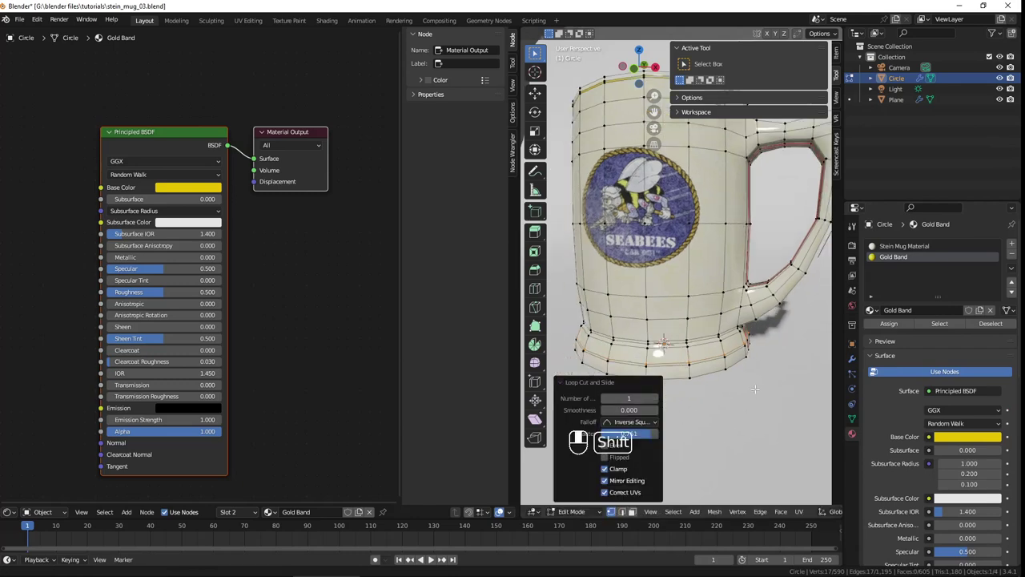
scroll(755, 389, "up", 5)
scroll(755, 388, "up", 2)
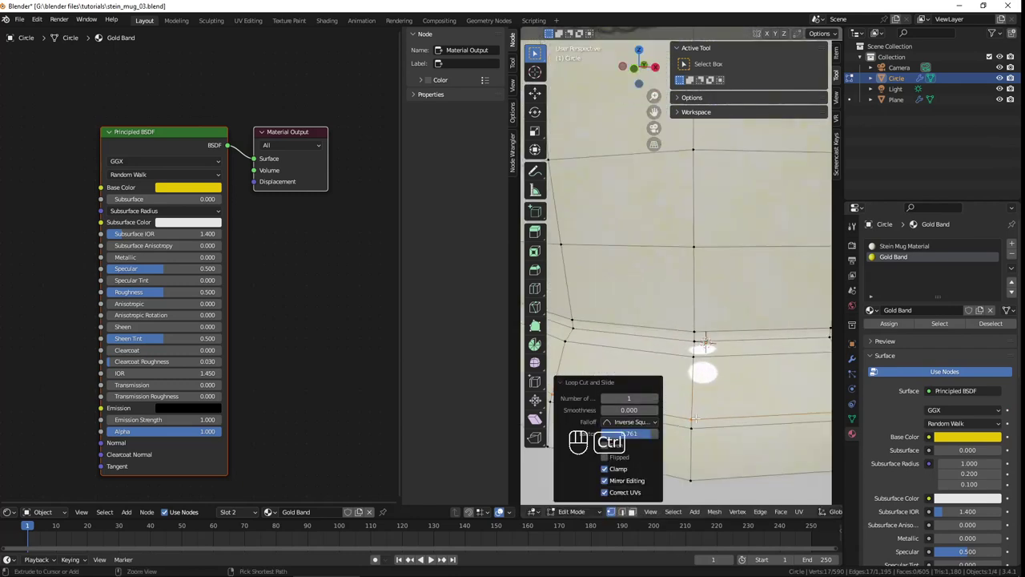
left_click(569, 384)
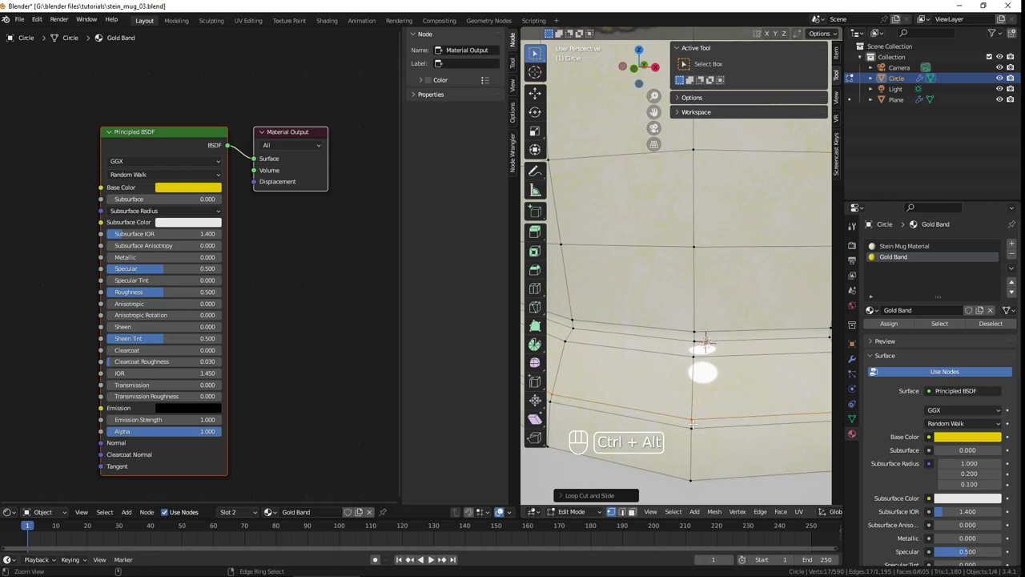
scroll(691, 423, "down", 7)
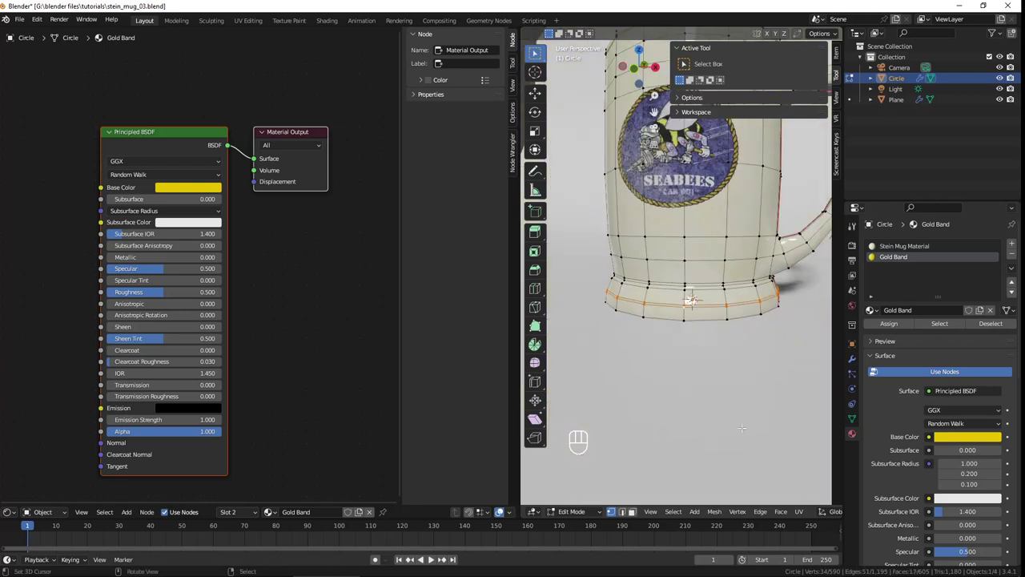
left_click(889, 323)
- Return to object mode and show the mug's subdivision smoothing in the viewport
key("Tab")
scroll(640, 336, "down", 4)
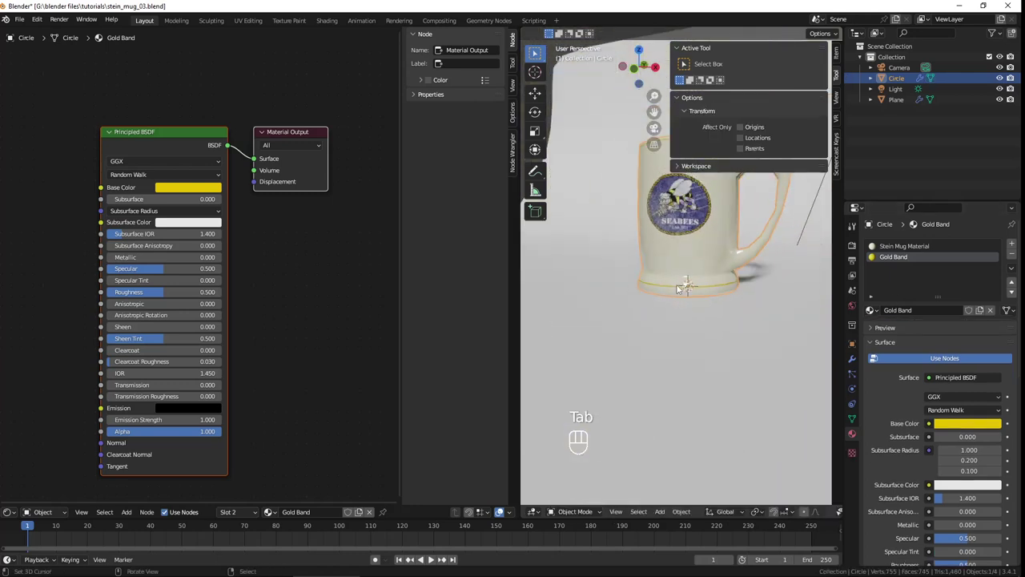
middle_click_drag(637, 362, 682, 372)
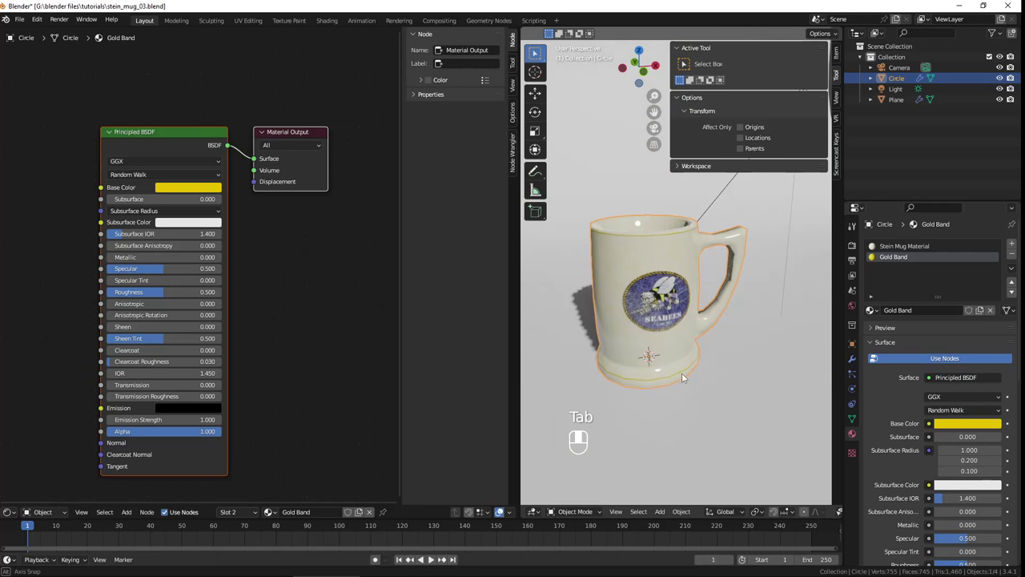
left_click(852, 360)
left_click(964, 261)
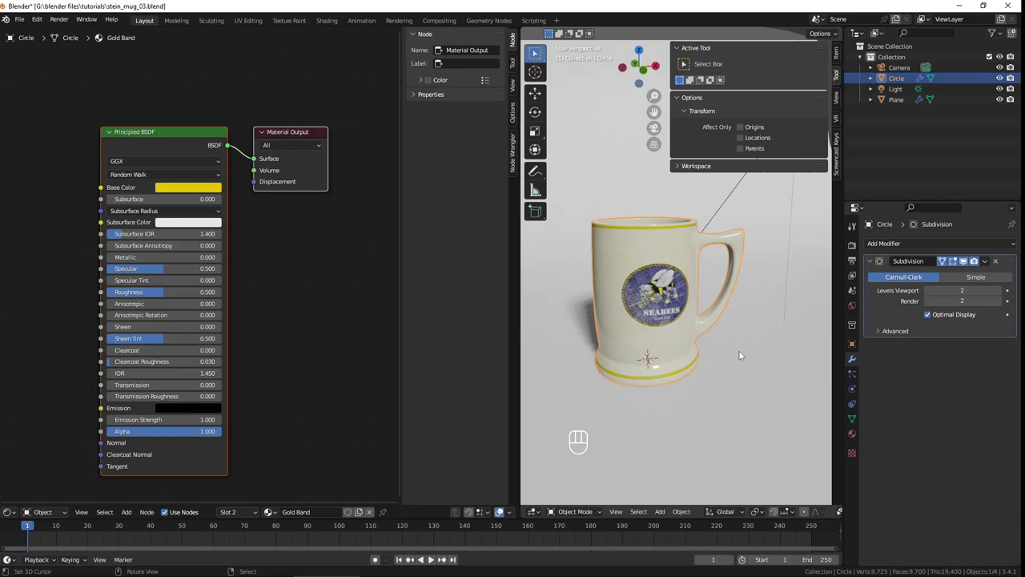
- View the mug from higher up, compare it with the coffeemug.jpg reference photo, then close the photo
mouse_move(717, 335)
middle_mouse_down()
mouse_move(681, 294)
mouse_move(738, 323)
middle_mouse_up()
scroll(681, 295, "up", 3)
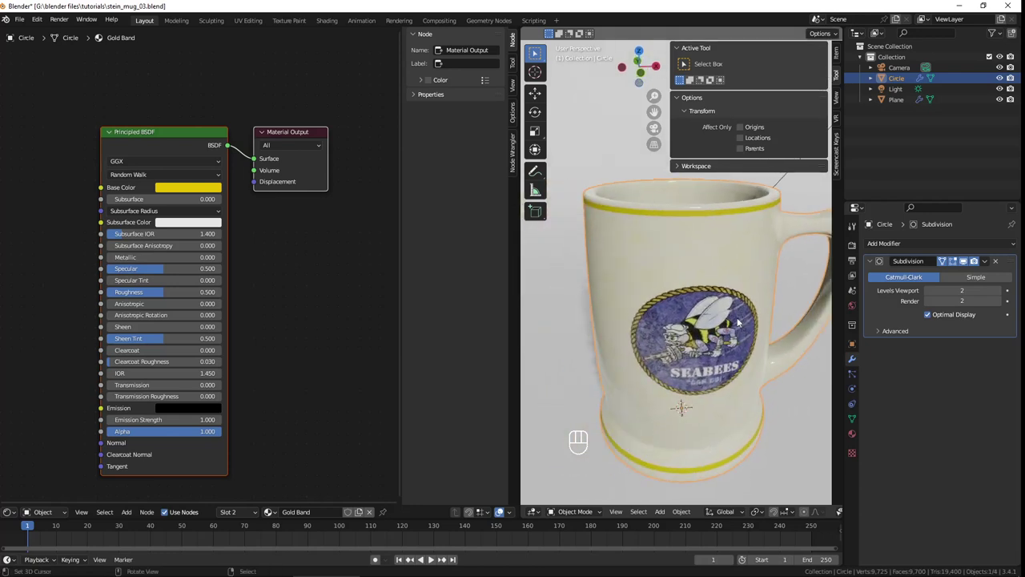
key("alt+Tab")
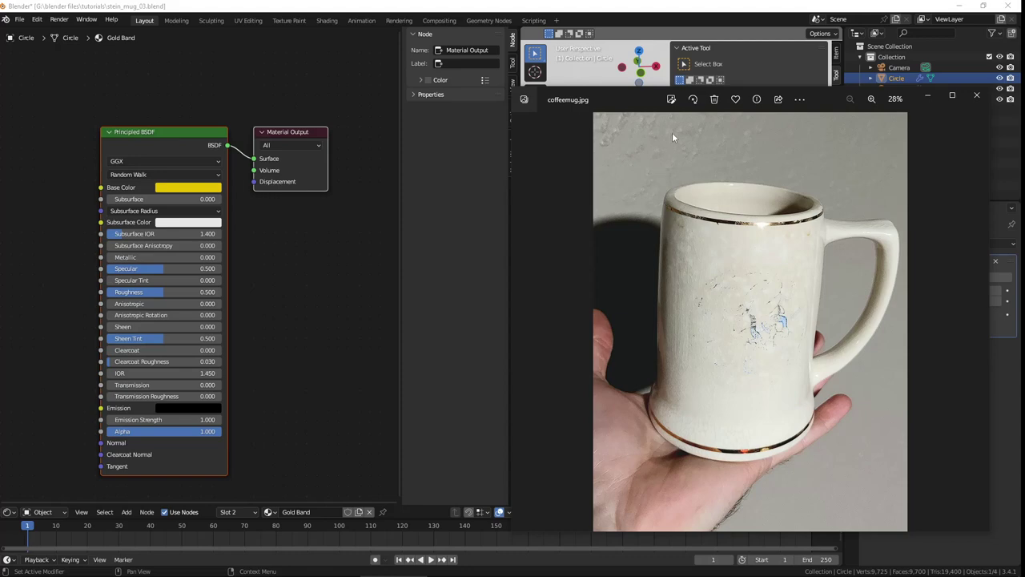
left_click(449, 200)
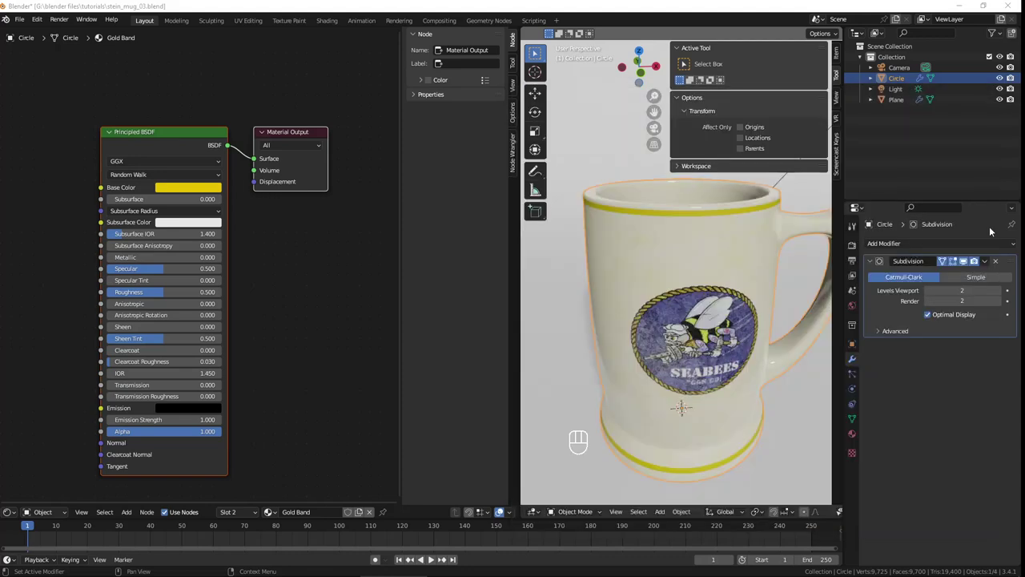
- Shift the Gold Band base colour toward orange at full brightness
left_click(183, 190)
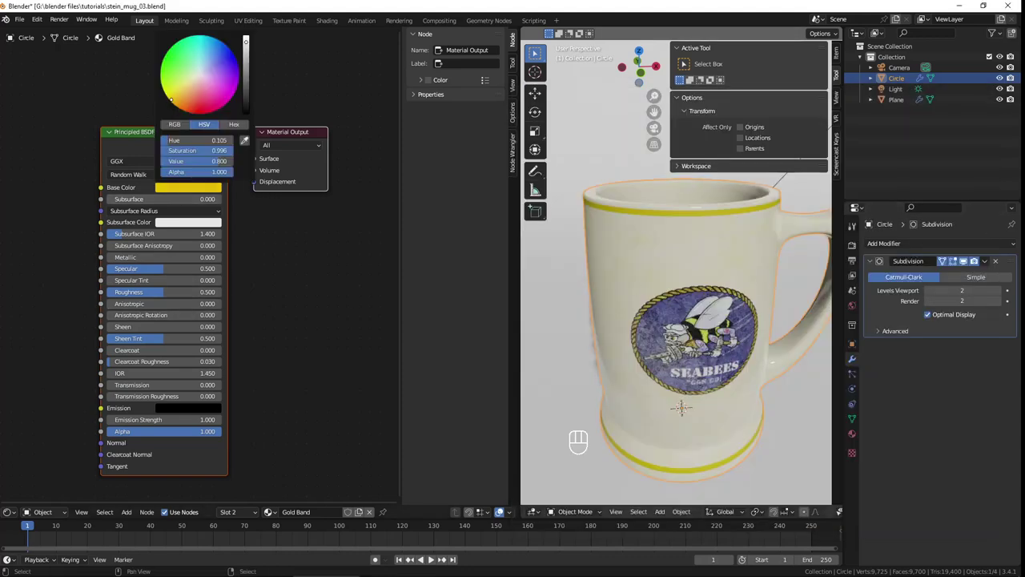
left_click_drag(171, 100, 173, 103)
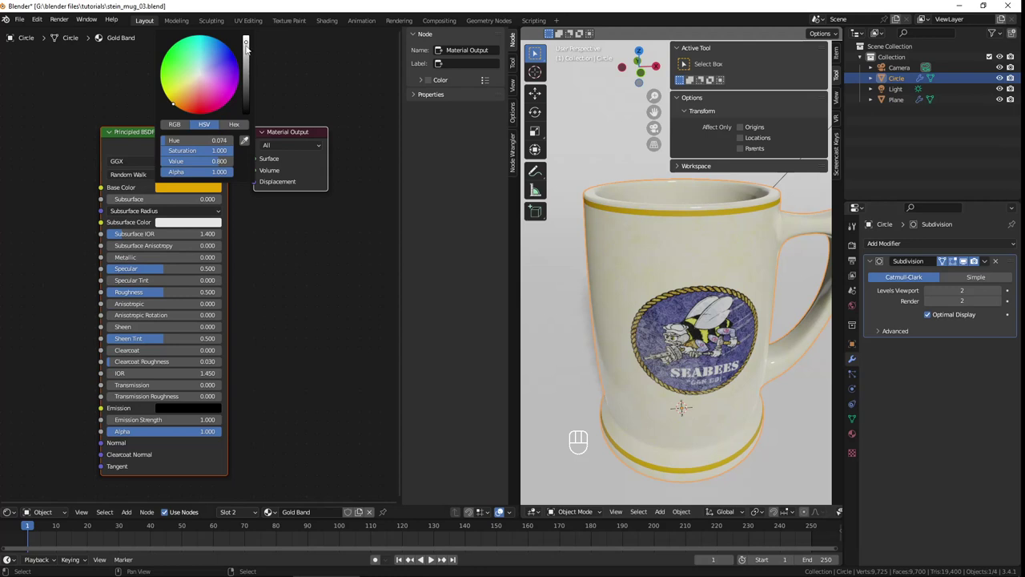
left_click_drag(246, 48, 246, 39)
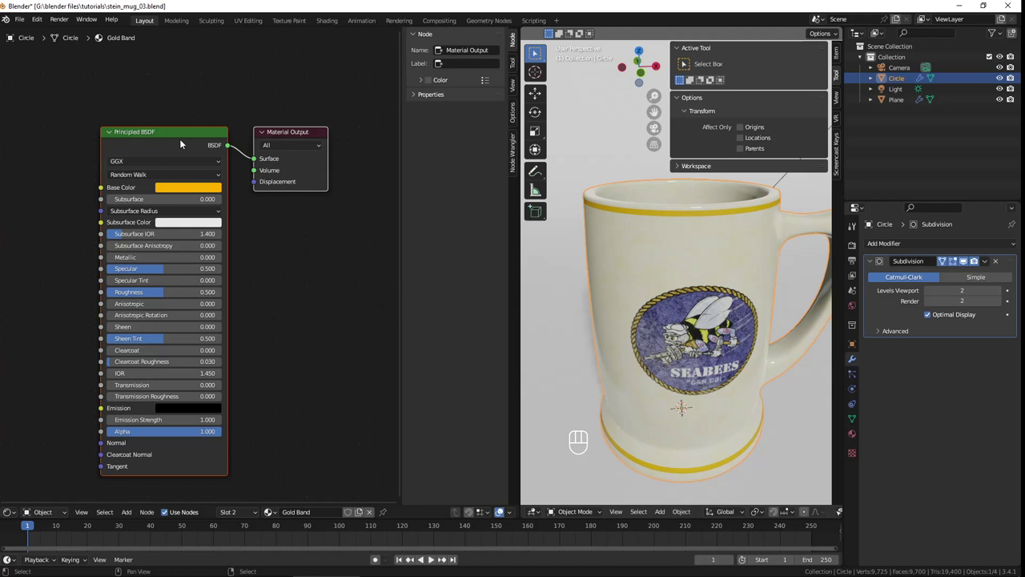
left_click_drag(167, 134, 184, 132)
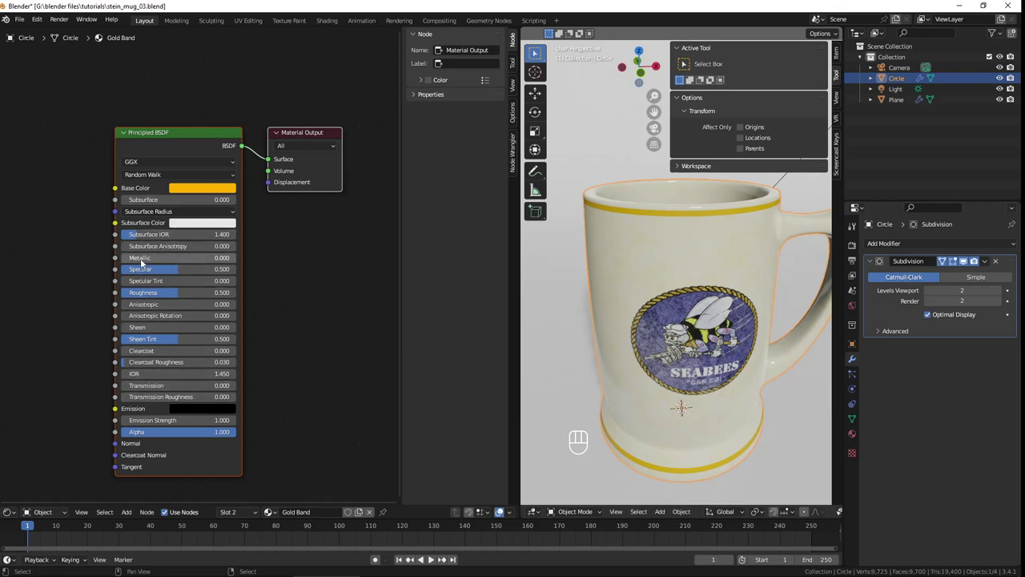
- Set Gold Band Metallic to 1, Specular to 1 and Roughness to 0.05
left_click_drag(141, 258, 235, 257)
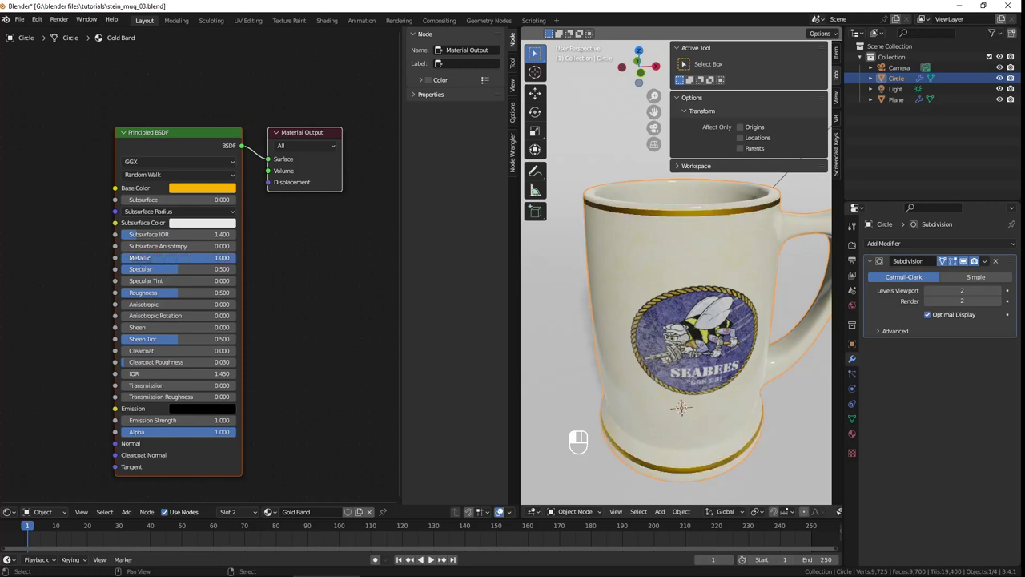
mouse_move(705, 377)
middle_mouse_down()
mouse_move(722, 343)
mouse_move(718, 312)
middle_mouse_up()
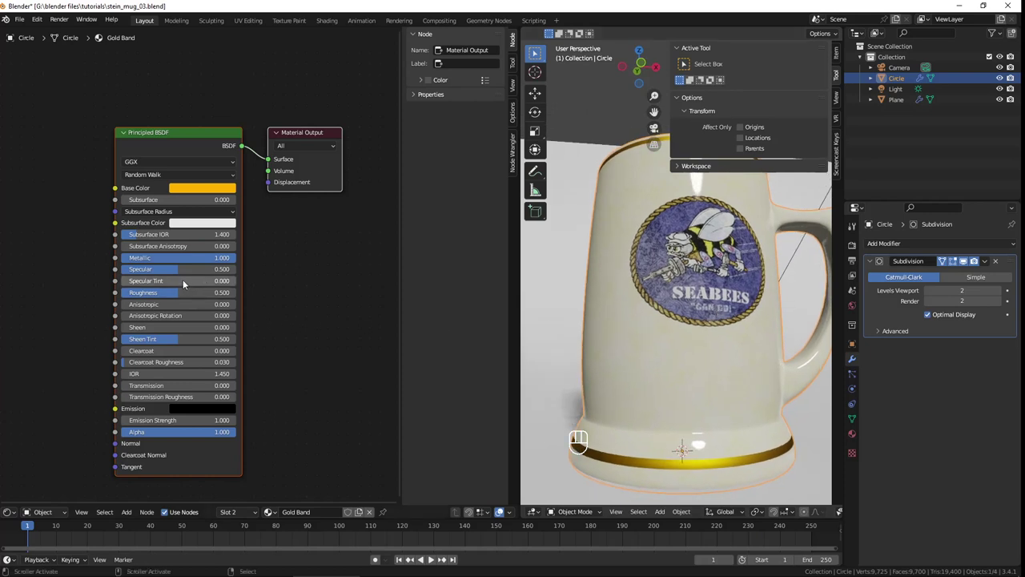
left_click_drag(173, 268, 236, 270)
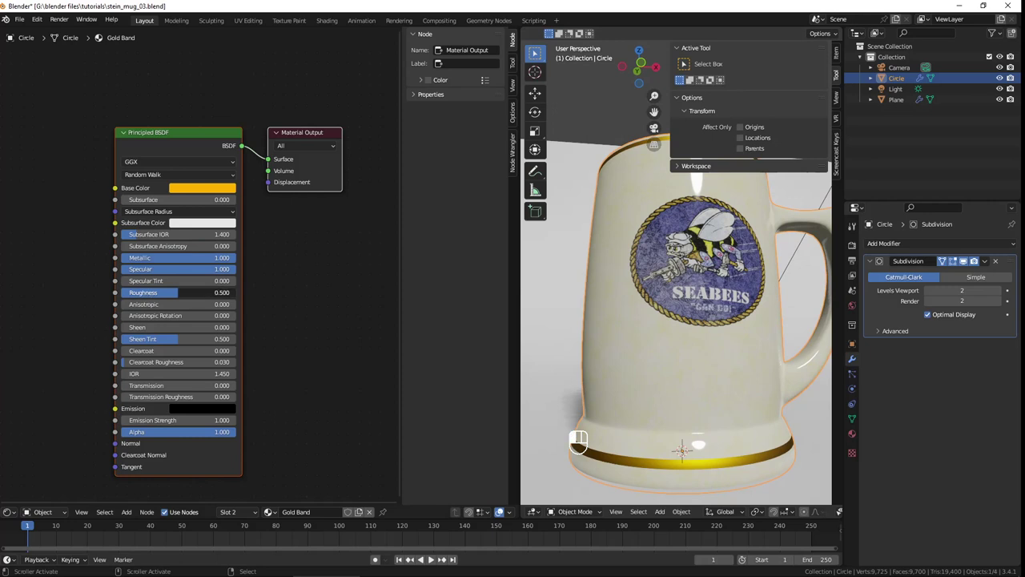
left_click(148, 292)
key("BackSpace")
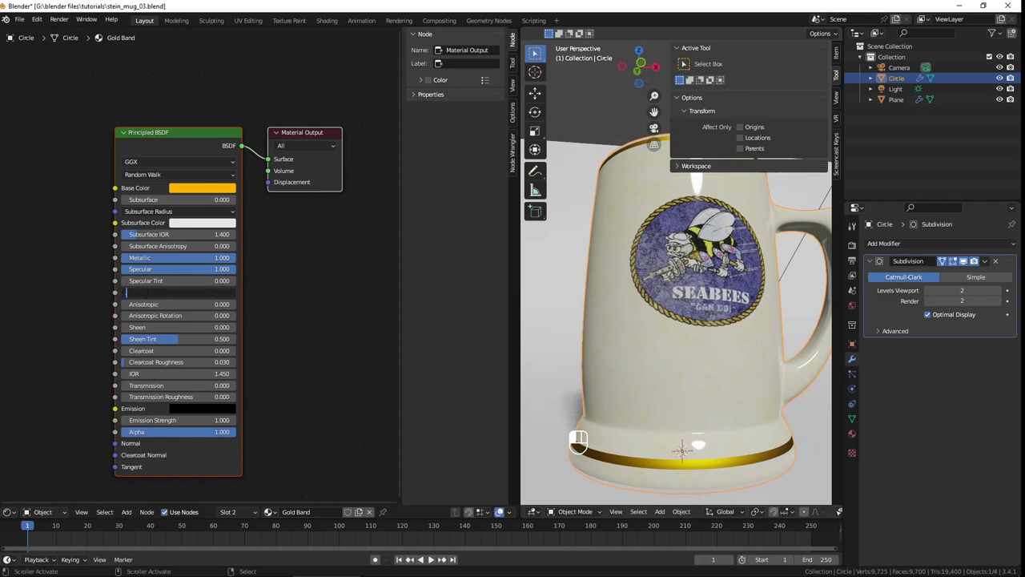
type(".05")
key("Return")
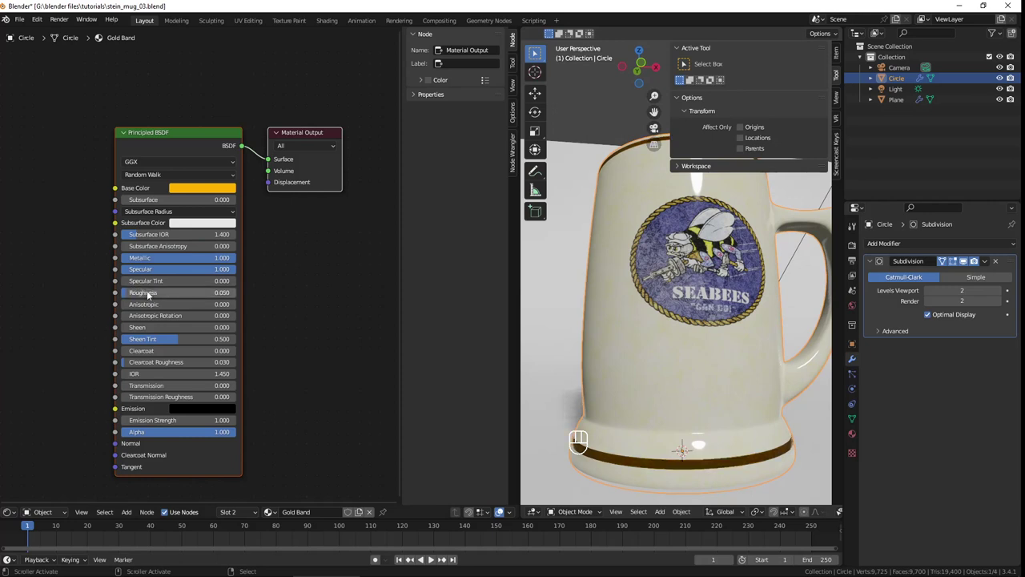
mouse_move(681, 304)
middle_mouse_down()
mouse_move(651, 331)
mouse_move(706, 319)
middle_mouse_up()
scroll(651, 331, "down", 3)
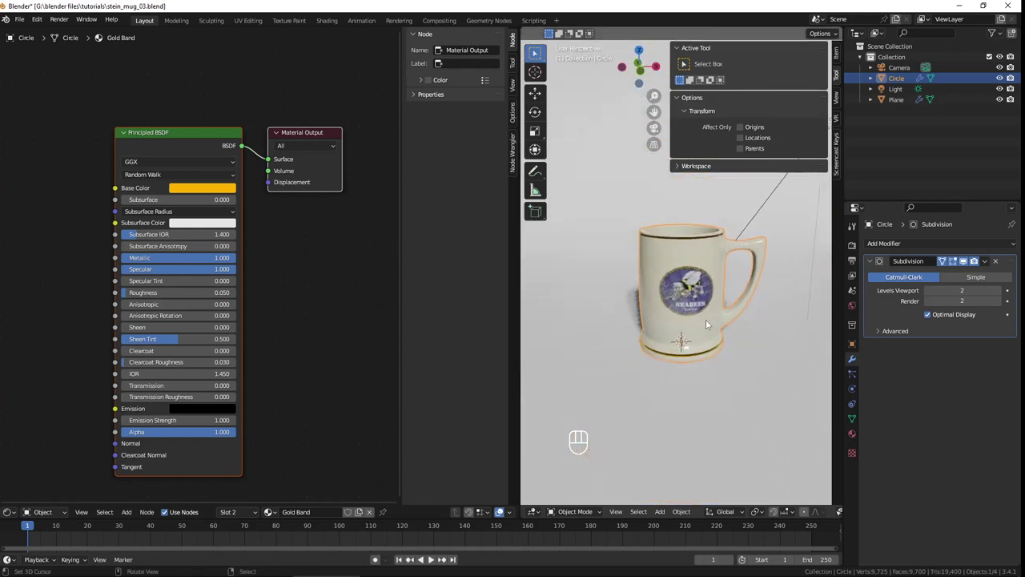
mouse_move(768, 366)
middle_mouse_down()
mouse_move(710, 355)
mouse_move(696, 360)
mouse_move(694, 389)
mouse_move(768, 379)
middle_mouse_up()
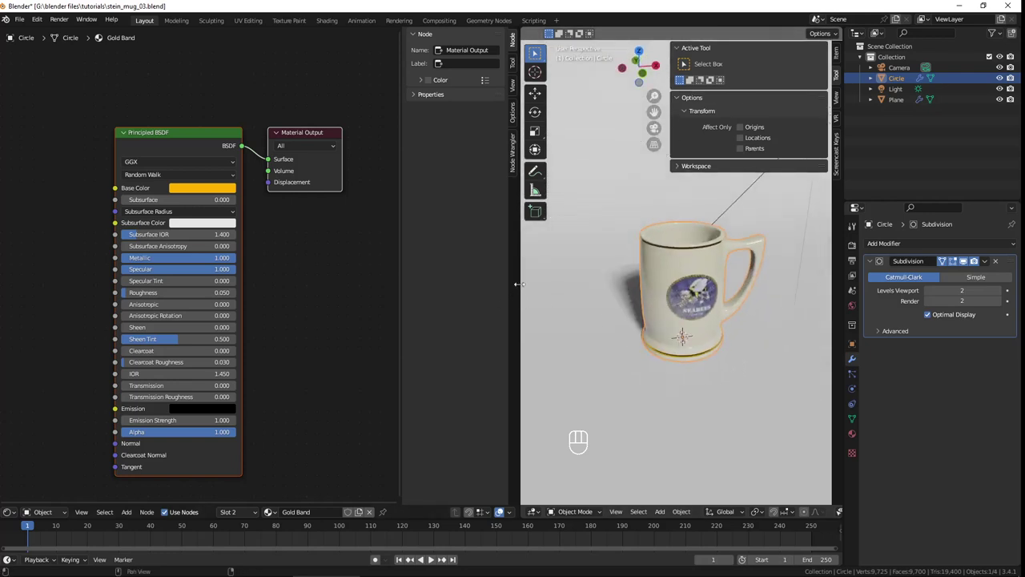
- Render a test image of the mug through the camera view with nothing selected, then close the render
left_click_drag(520, 284, 357, 284)
key("KP_0")
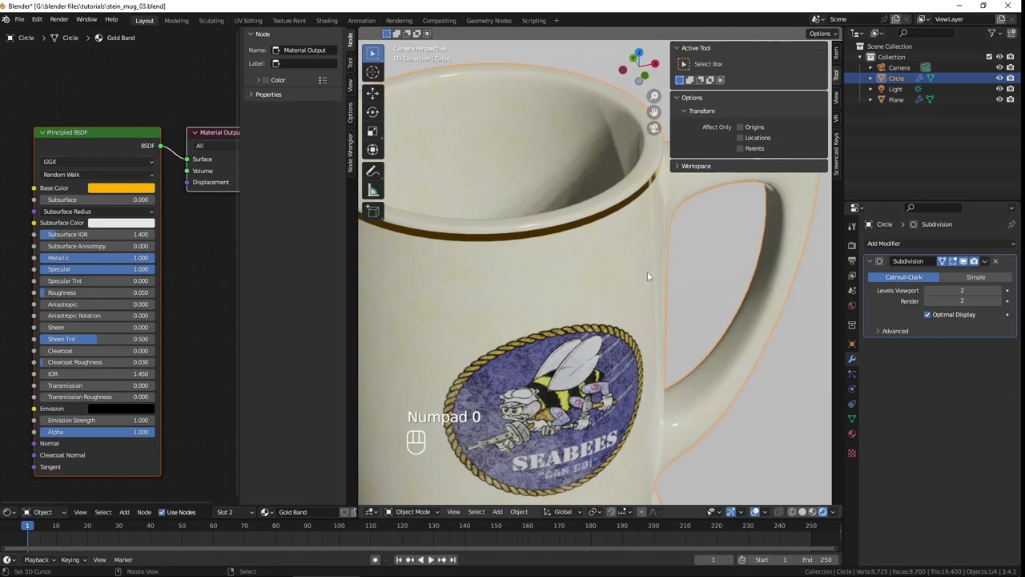
key("a")
key("a")
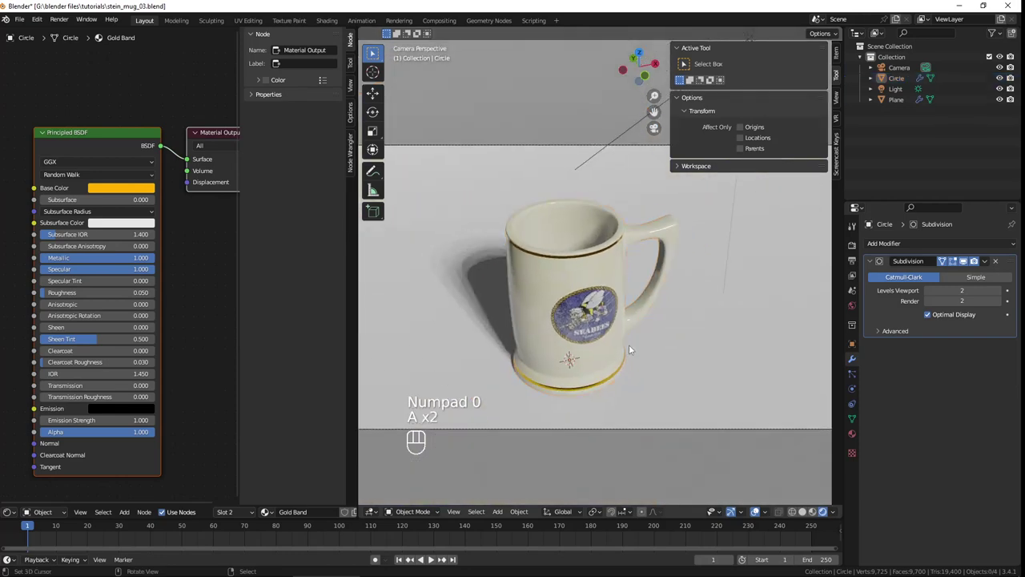
scroll(630, 345, "down", 3)
scroll(630, 342, "up", 1)
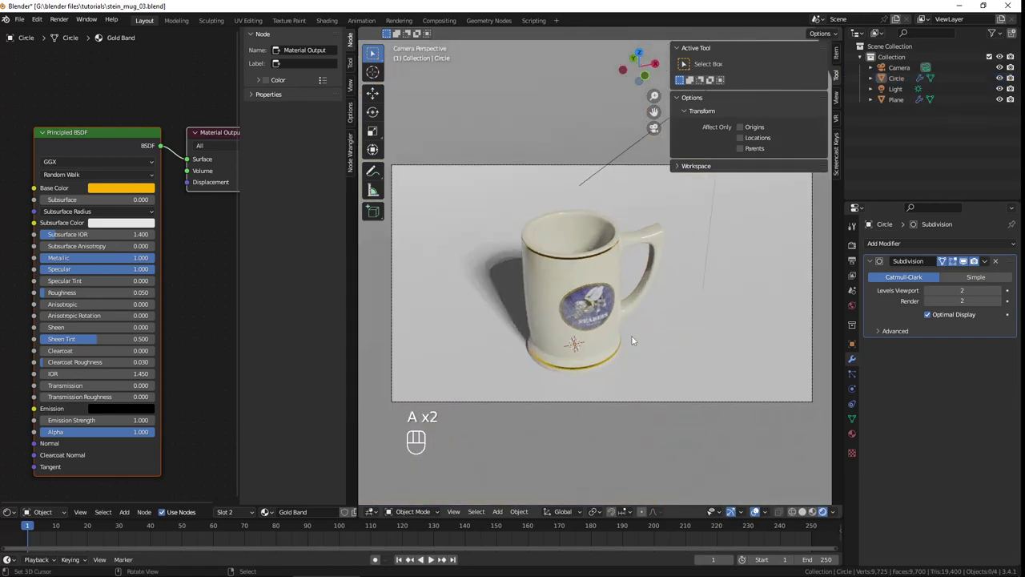
key("F12")
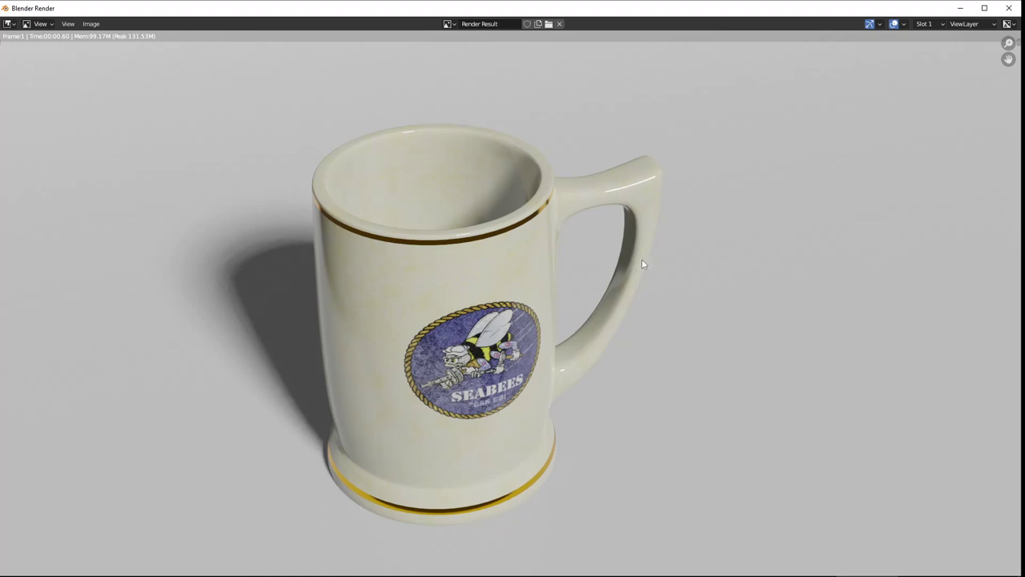
left_click(1008, 10)
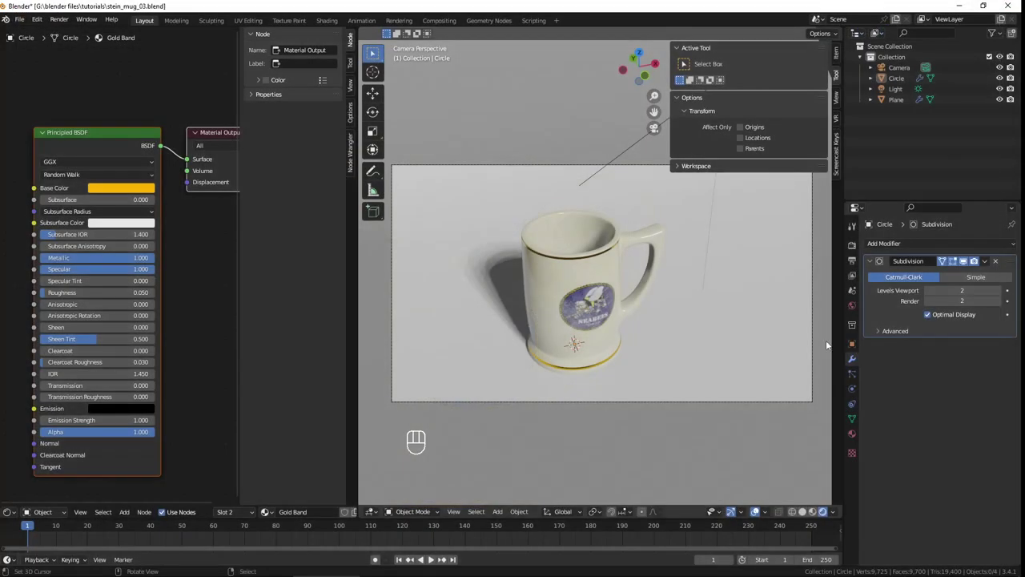
- Set the render engine to Cycles on GPU Compute and save the blend file
left_click(852, 243)
left_click(932, 243)
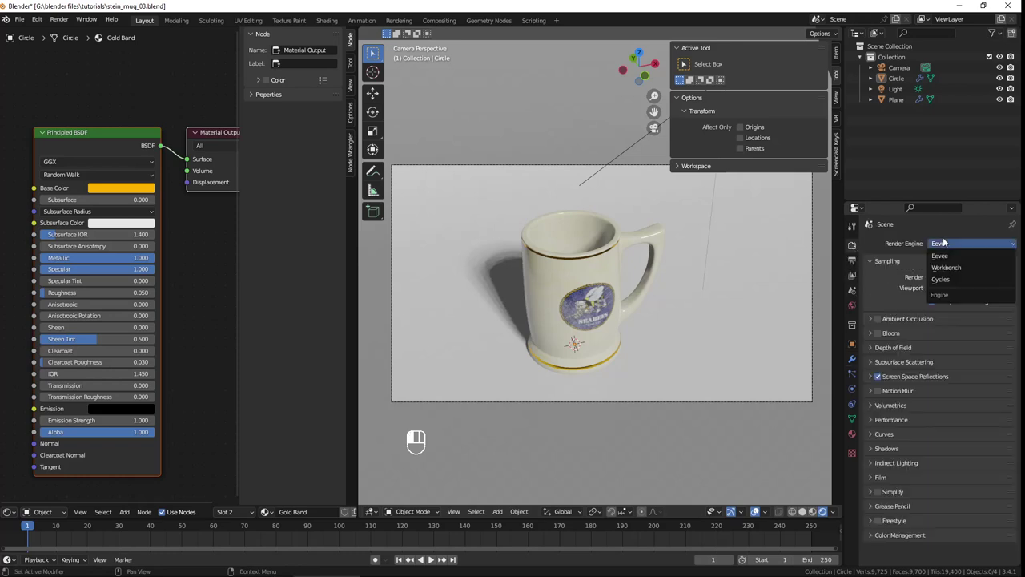
left_click(950, 279)
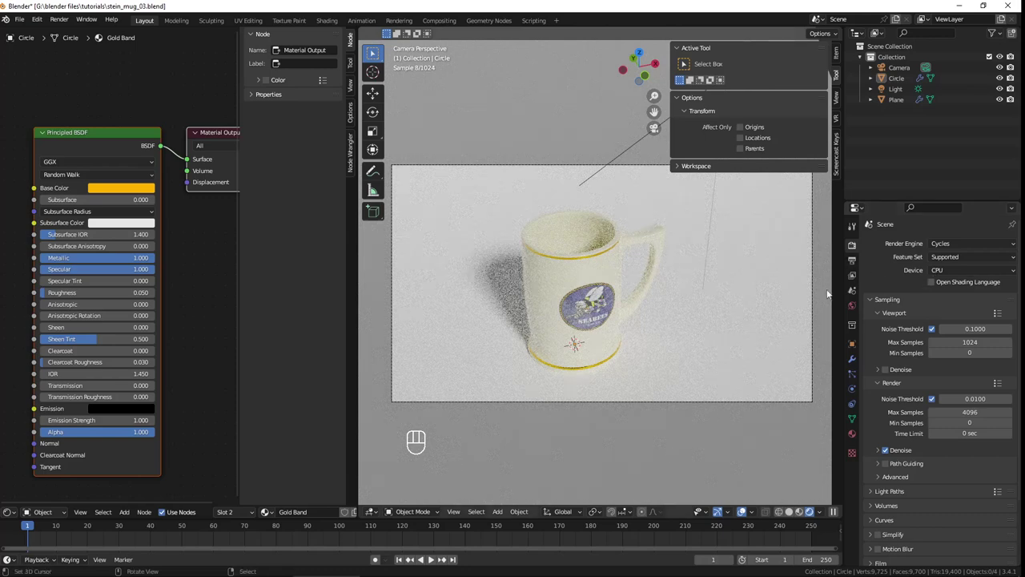
left_click(953, 270)
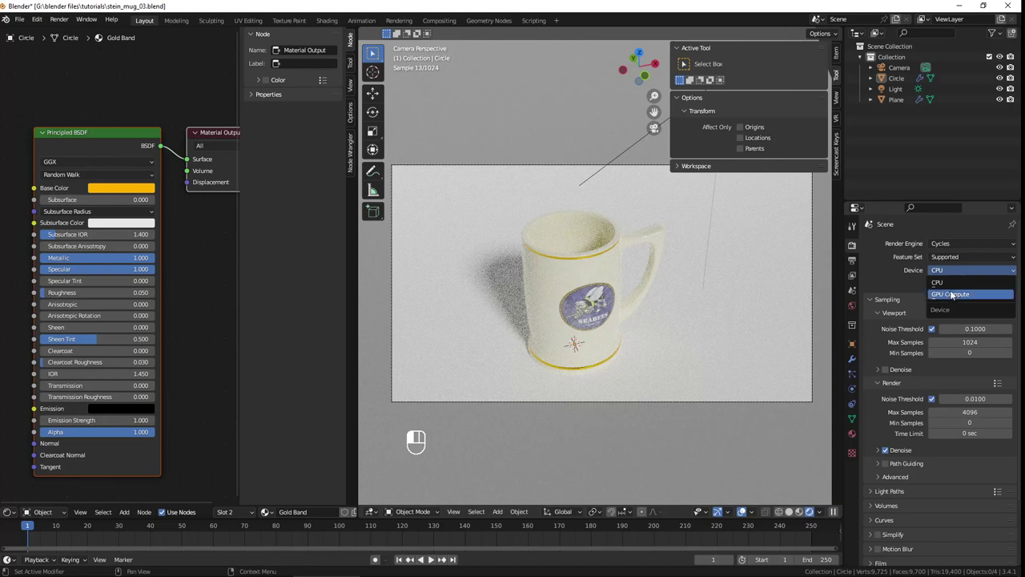
left_click(951, 295)
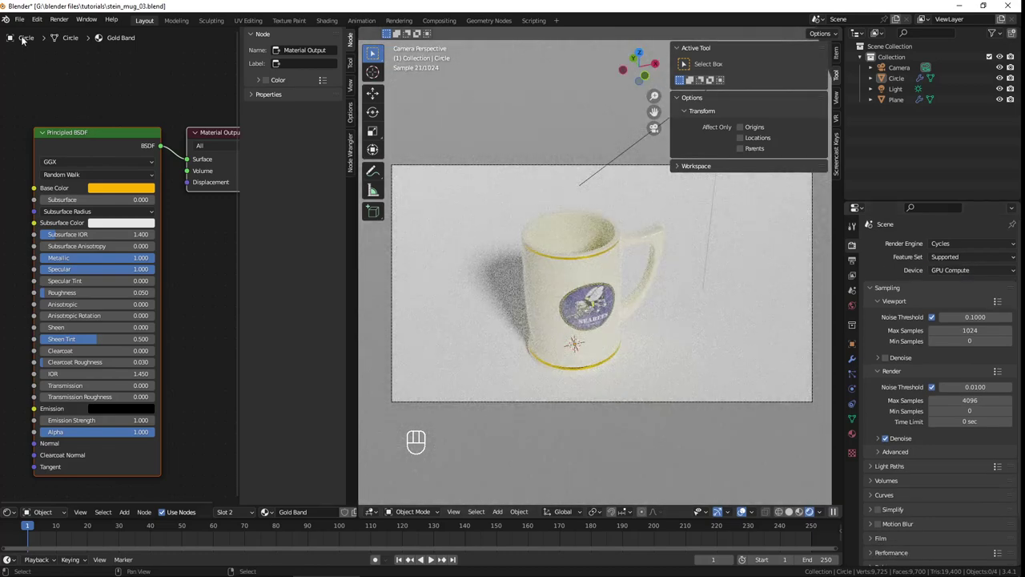
left_click(19, 19)
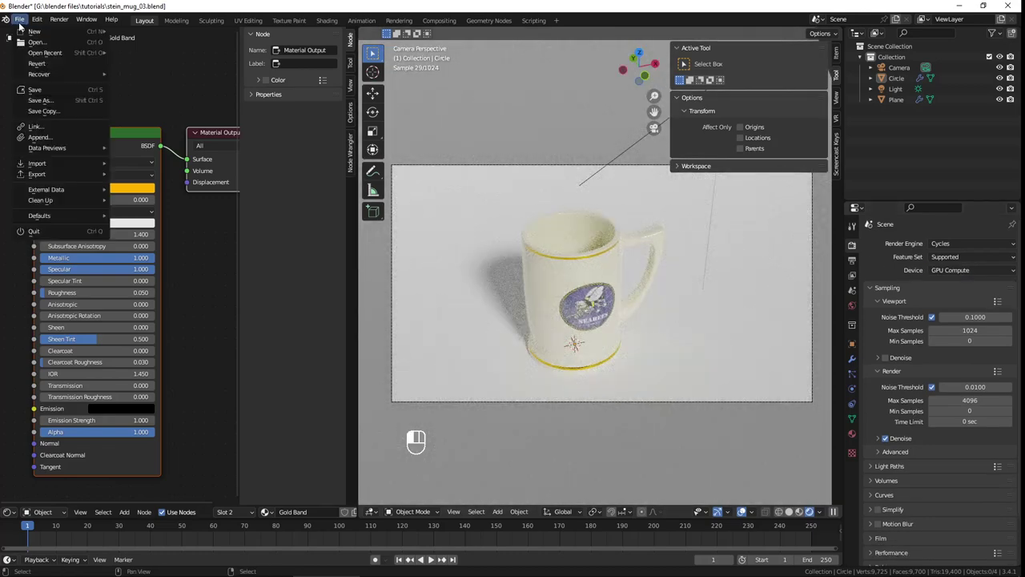
left_click(34, 90)
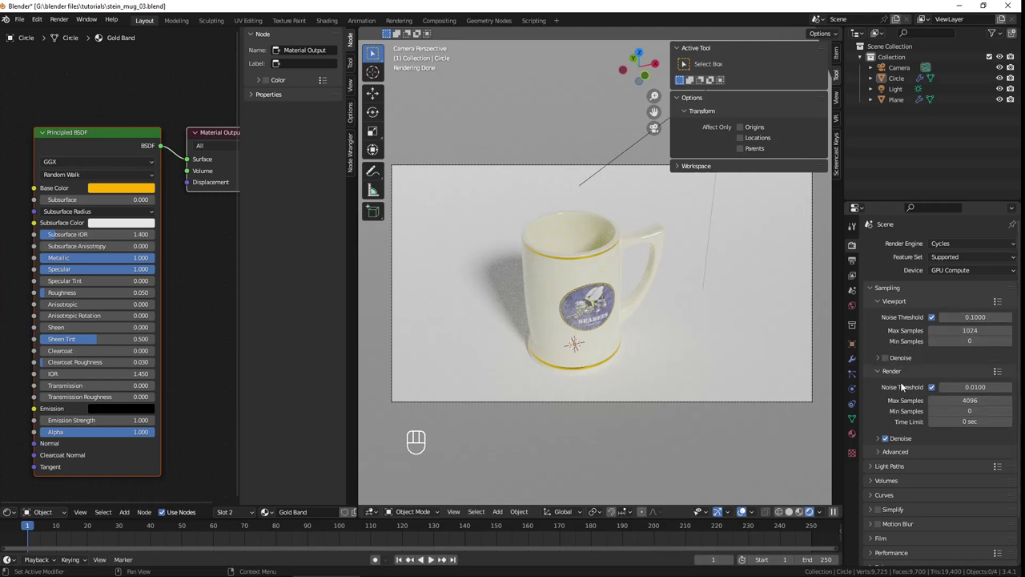
- Collapse viewport sampling, then set Render Noise Threshold 0.1 and Time Limit 30 s
left_click(913, 300)
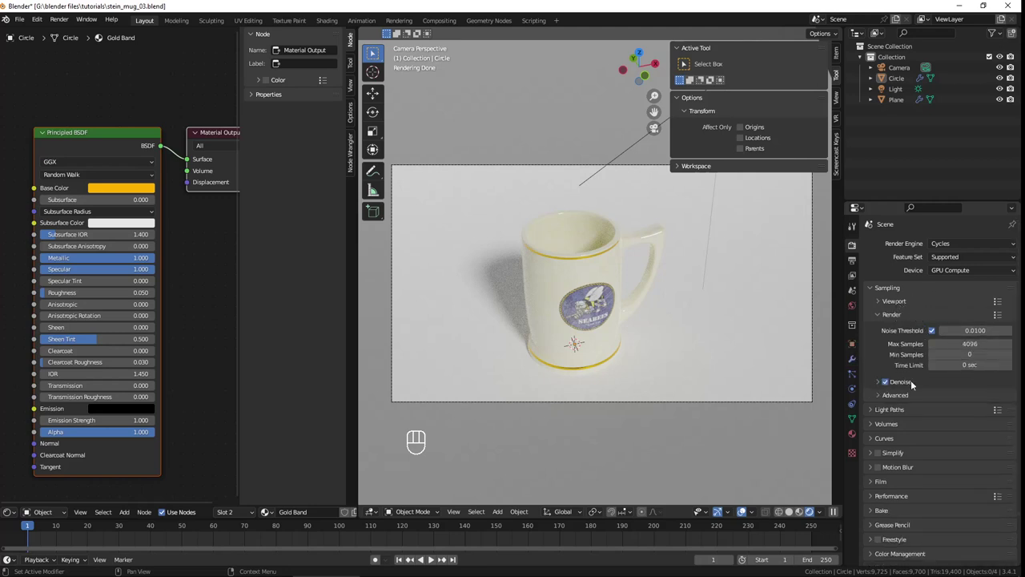
left_click(974, 331)
type("0.1")
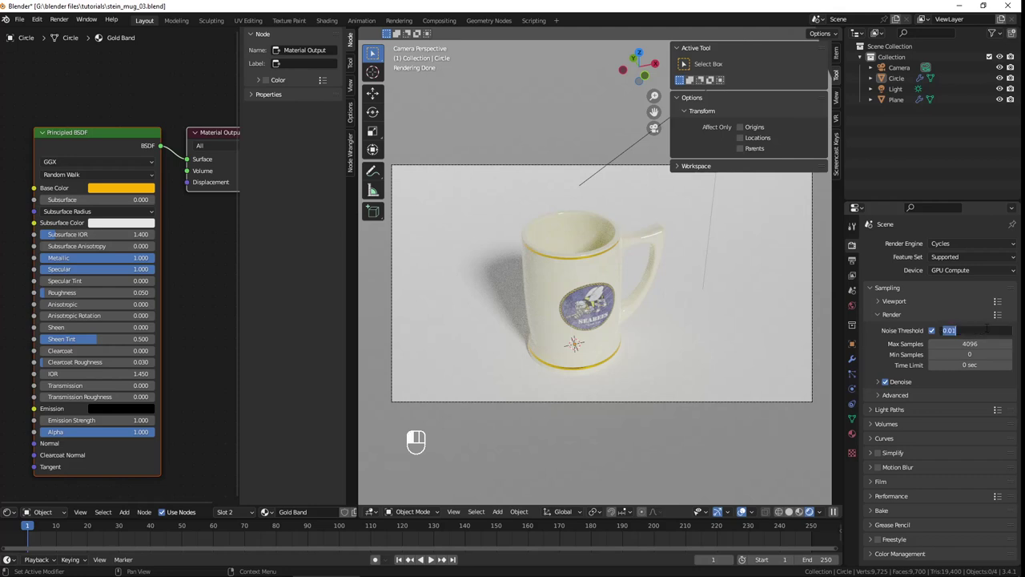
key("Return")
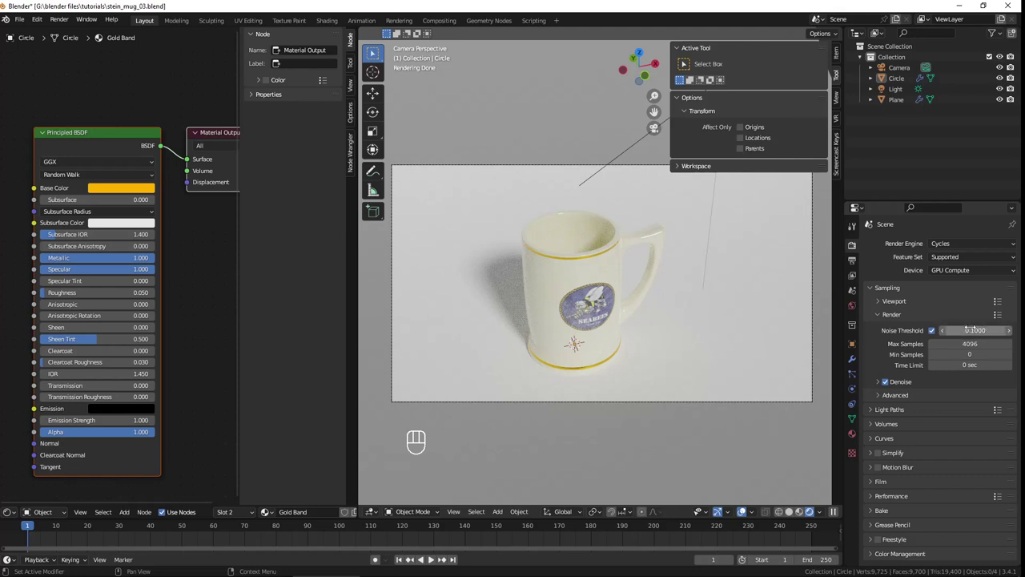
left_click(979, 364)
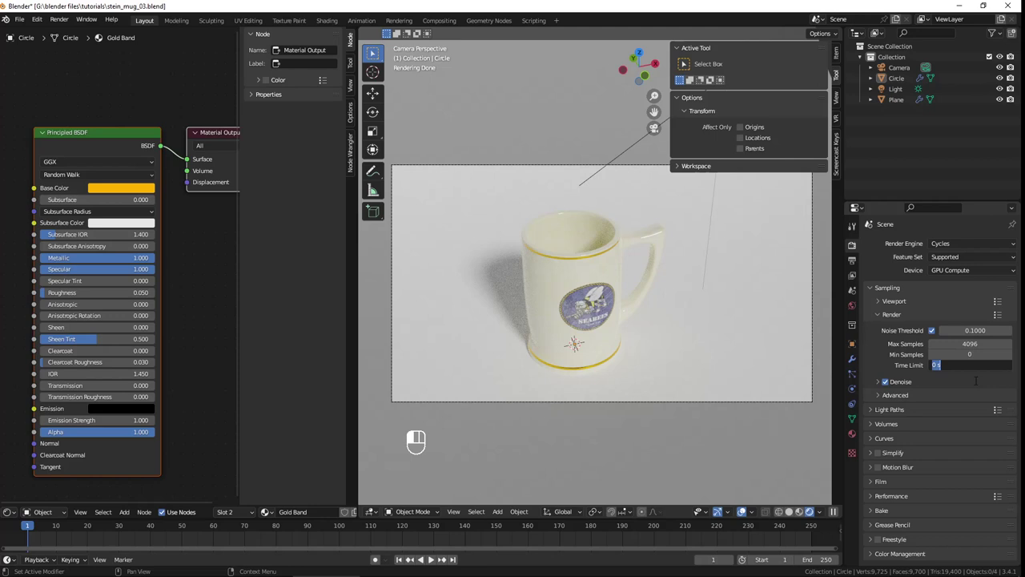
type("30")
left_click(974, 381)
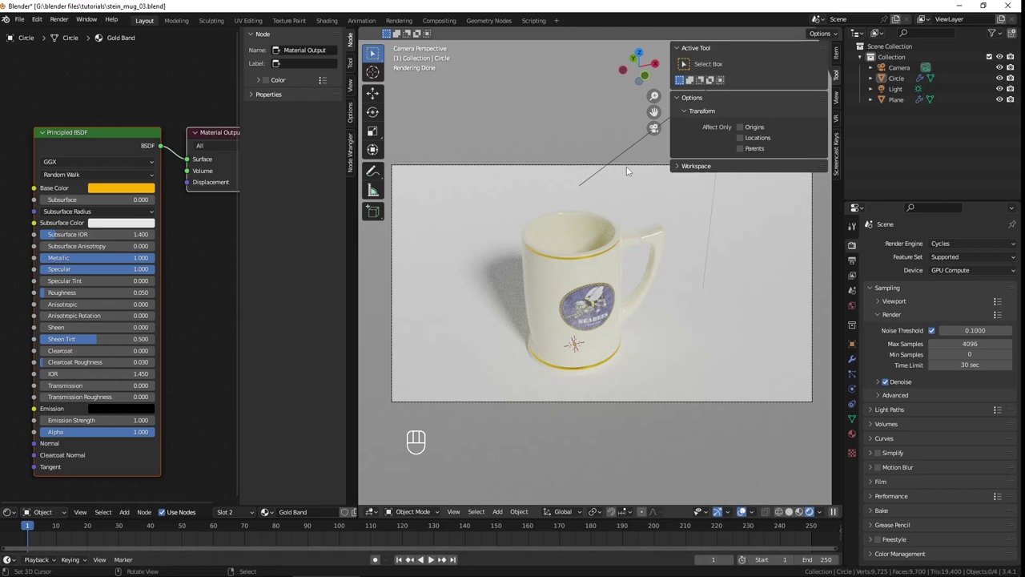
- Set the light's strength to 1 and turn it into a spot light
left_click(631, 145)
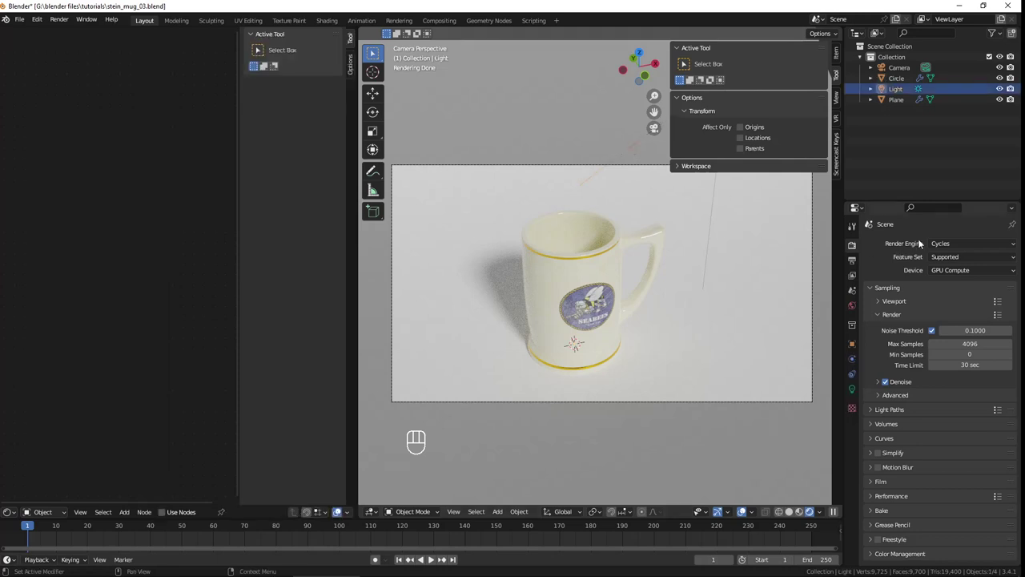
left_click(852, 390)
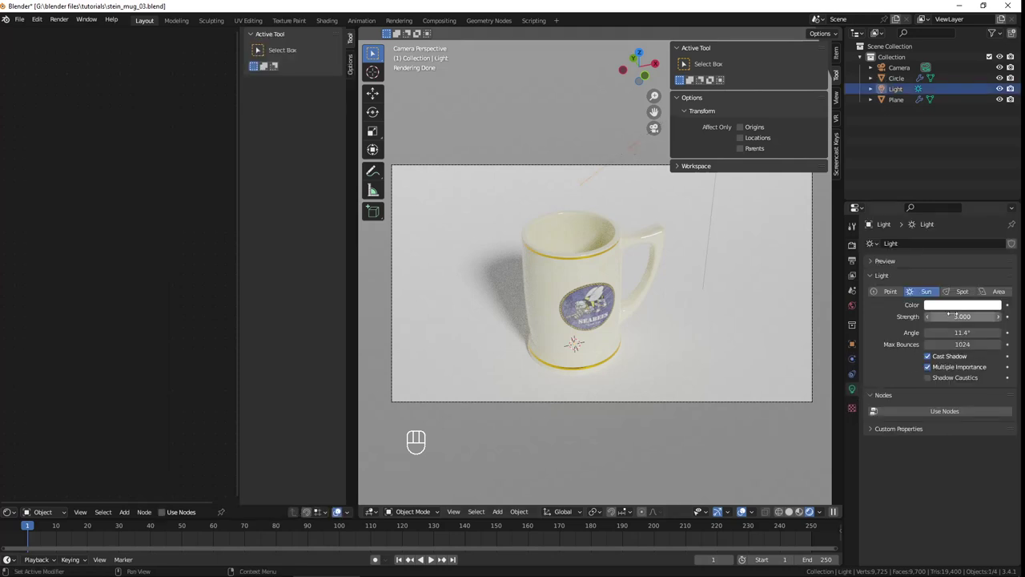
double_click(962, 317)
type("1")
key("Return")
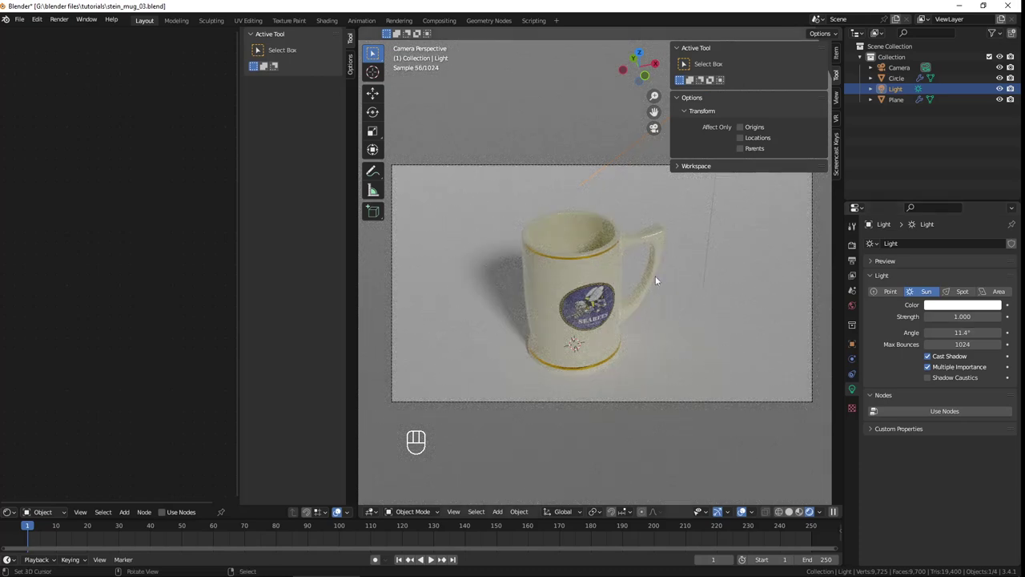
left_click(960, 293)
- Move the spot light using front and top views so it shines down on the mug
mouse_move(623, 283)
middle_mouse_down()
mouse_move(572, 281)
mouse_move(663, 252)
middle_mouse_up()
key("KP_1")
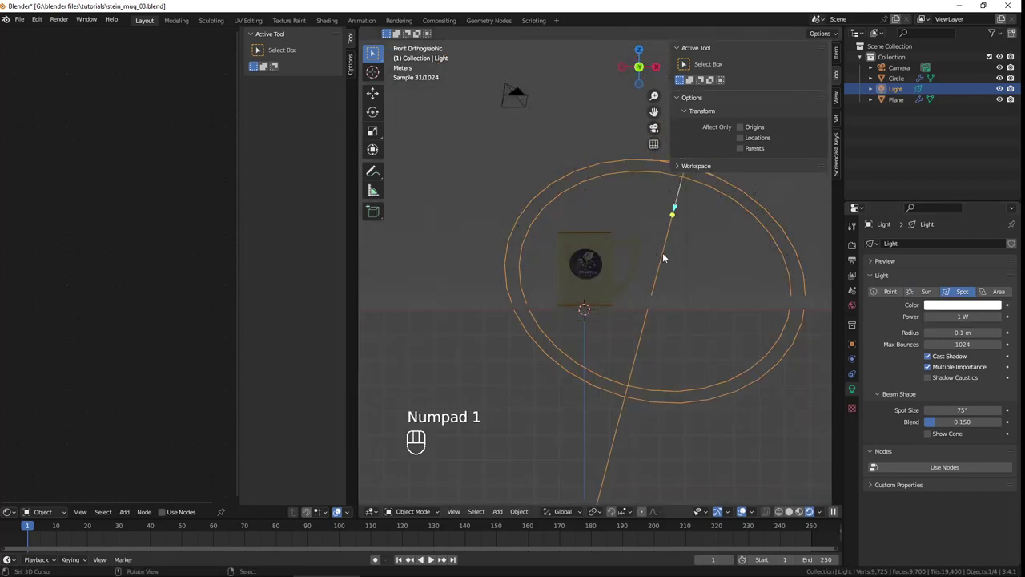
key("KP_7")
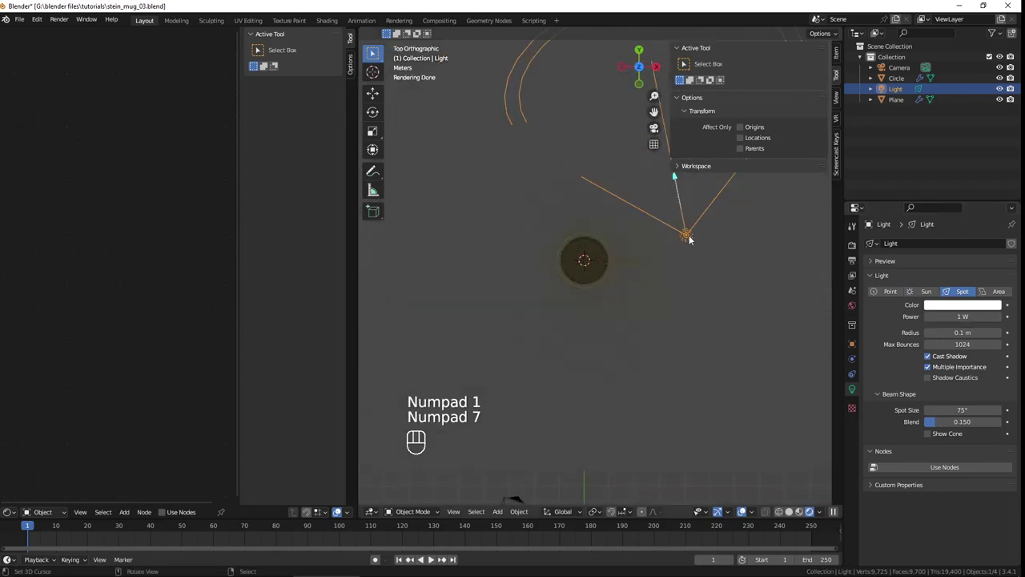
key("g")
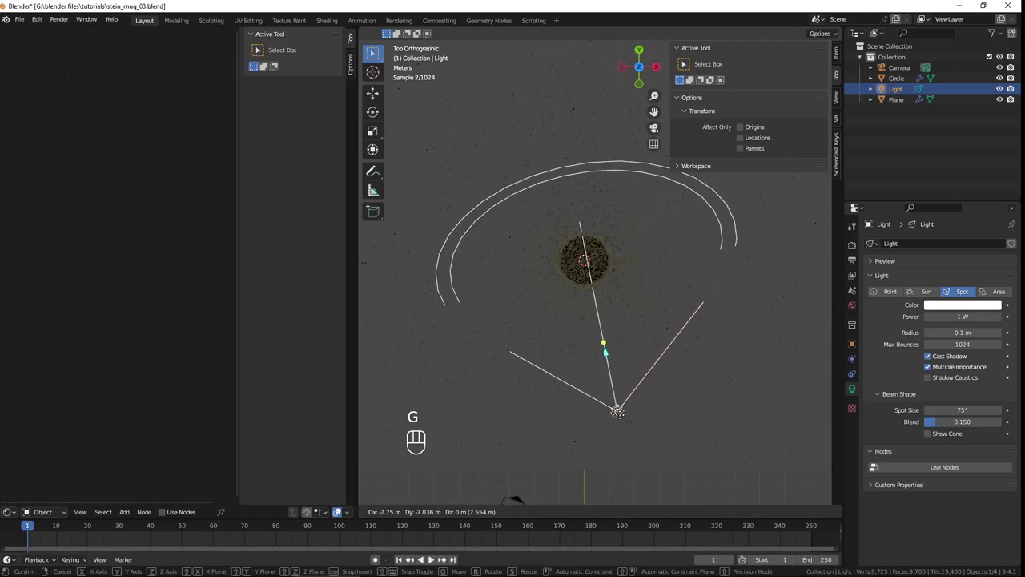
left_click(631, 410)
key("KP_1")
mouse_move(631, 410)
middle_mouse_down()
mouse_move(583, 309)
mouse_move(602, 250)
middle_mouse_up()
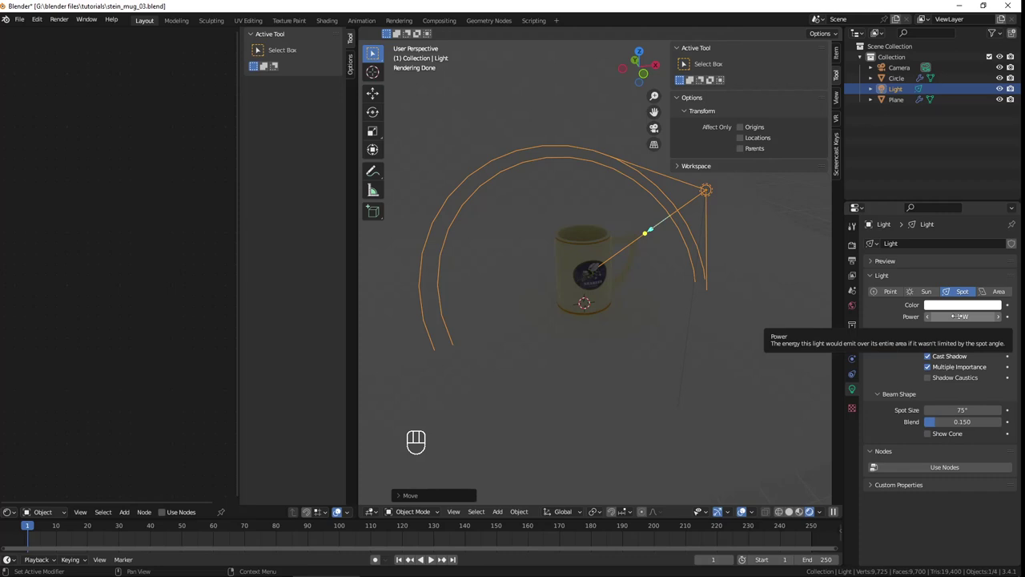
- Set the spot light power to 100 W and nudge its position
left_click(954, 316)
type("100")
key("Return")
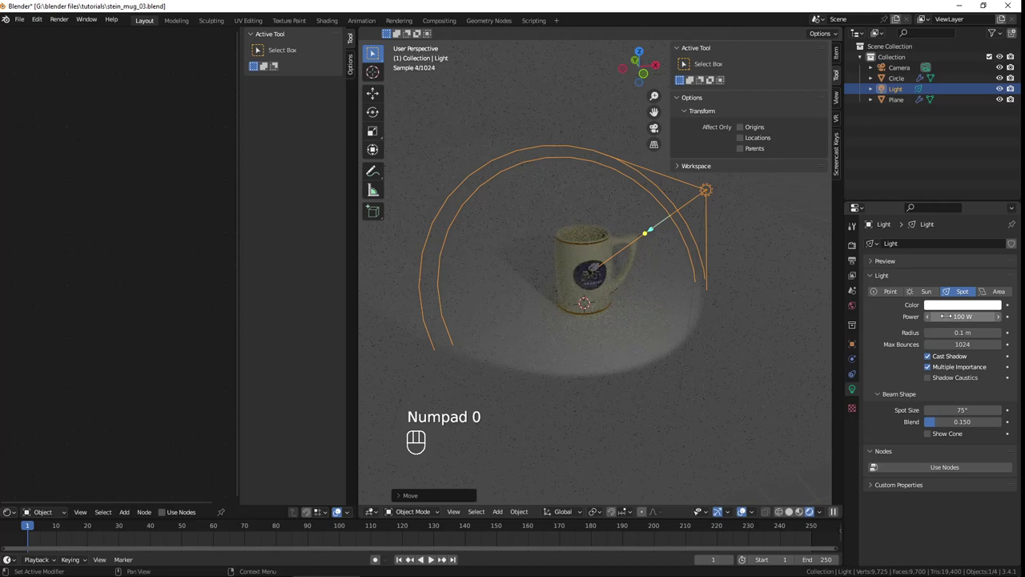
key("g")
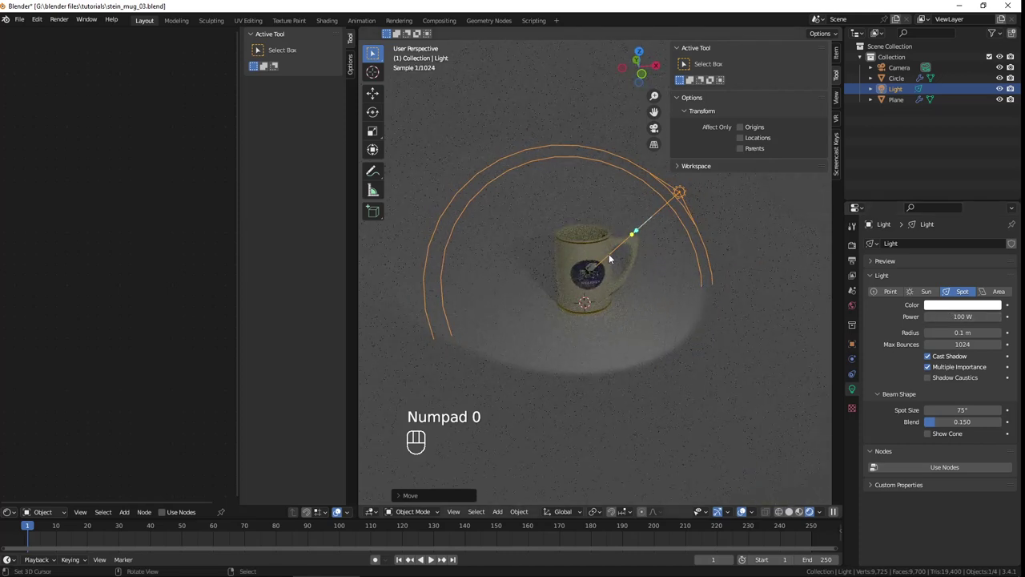
left_click(664, 277)
- Raise the light power to 500 W, then 1000 W, and view through the camera
left_click(966, 317)
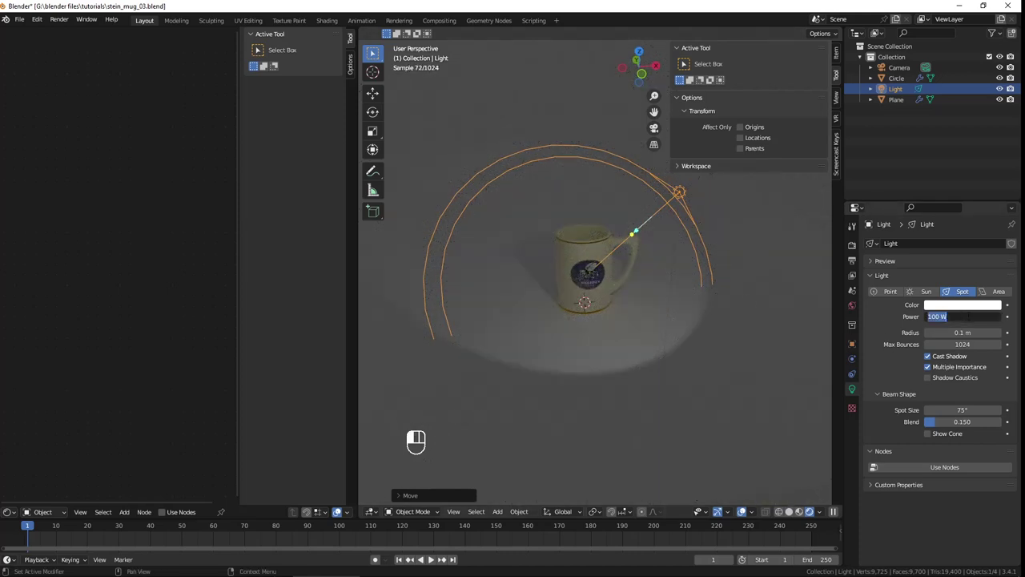
type("500")
key("Return")
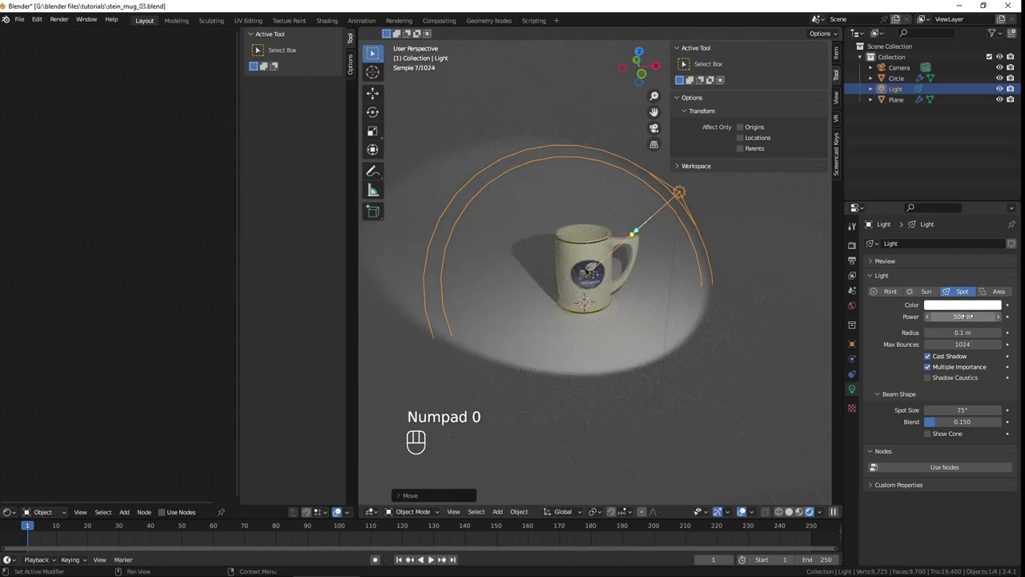
left_click(966, 317)
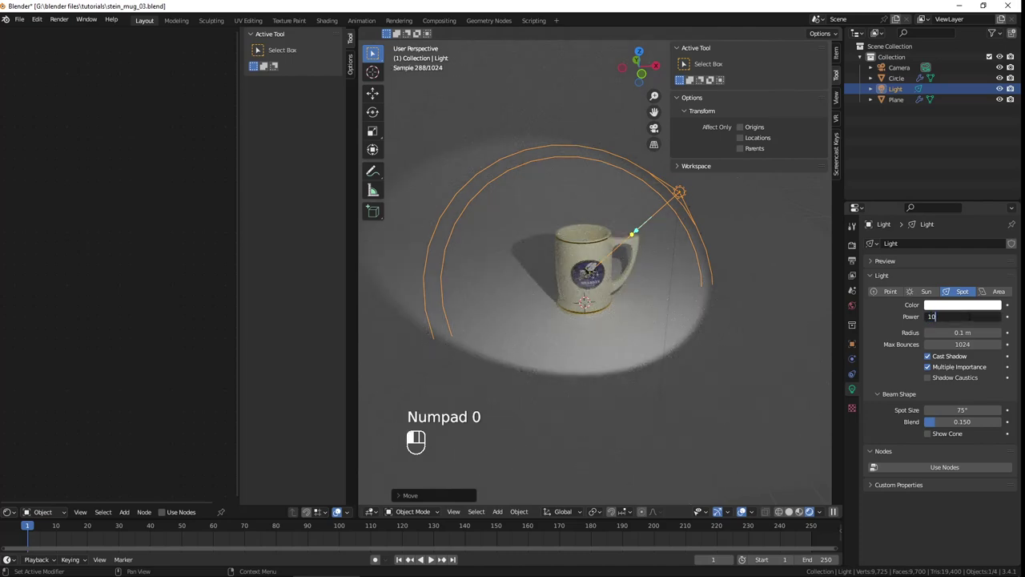
type("1000")
key("Return")
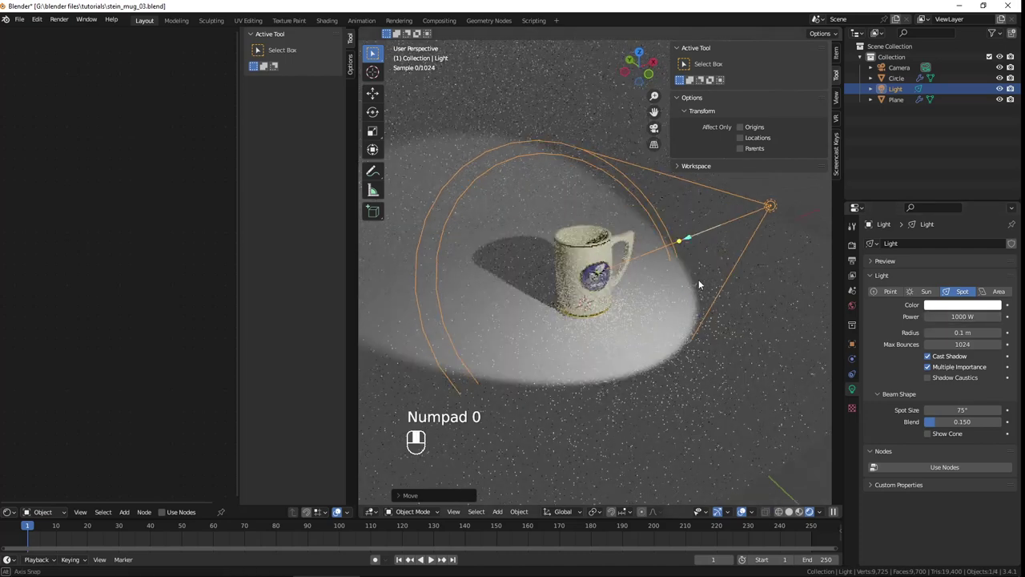
middle_click_drag(721, 321, 658, 275)
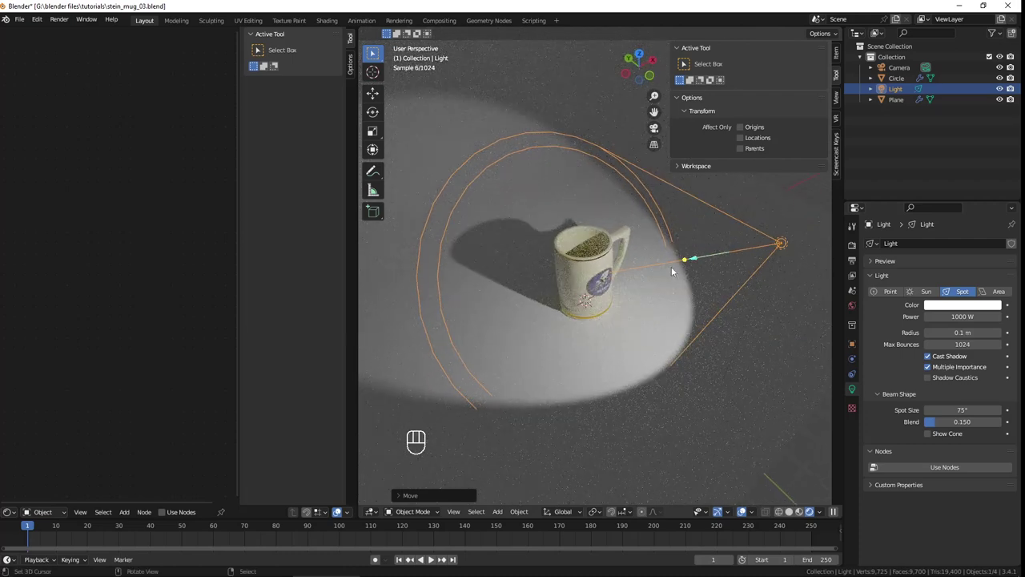
key("KP_0")
scroll(671, 266, "up", 3)
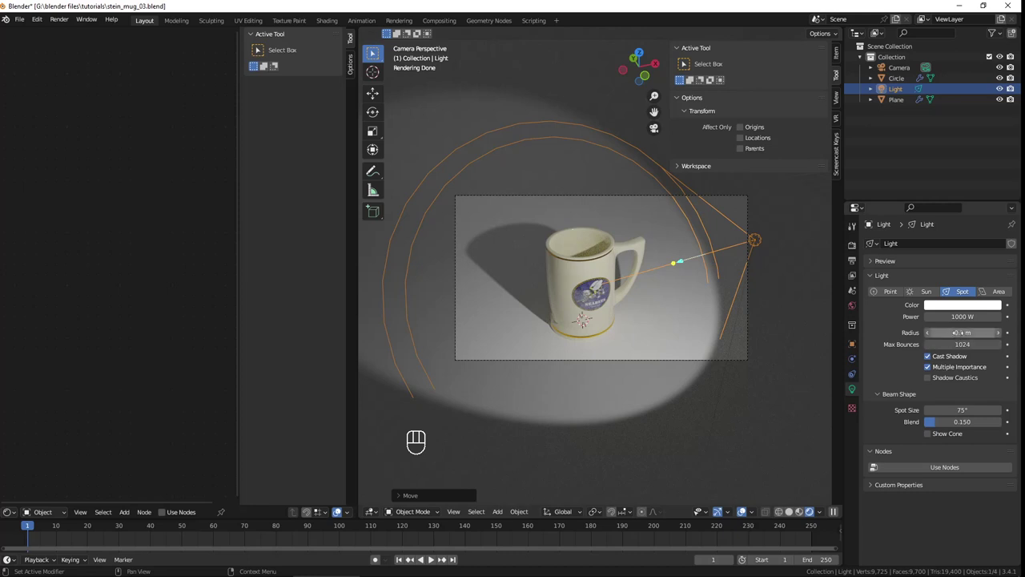
- Set the light radius to 0.18 m and adjust the spot cone to 89.5° with full blend
left_click_drag(943, 331, 966, 332)
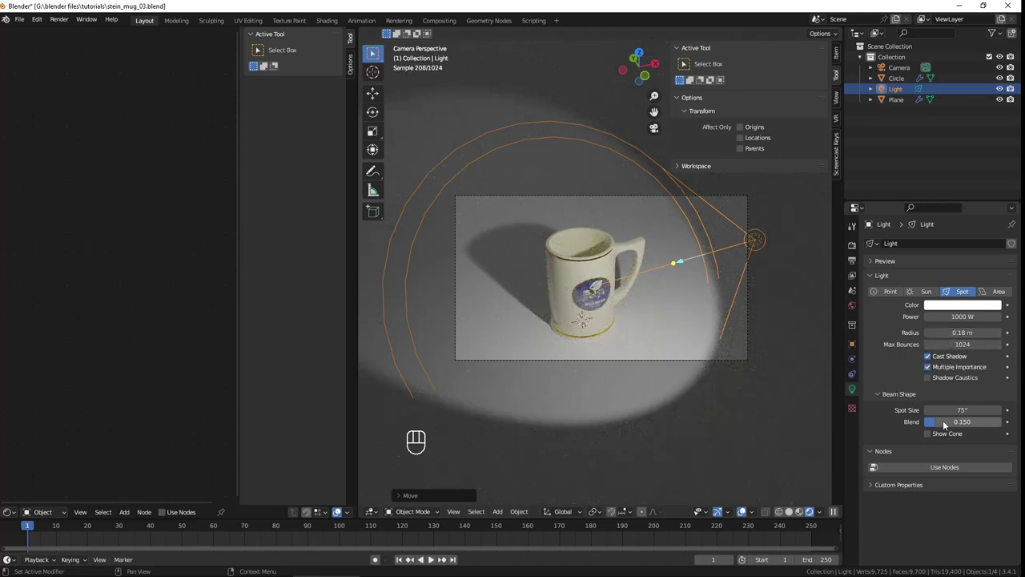
mouse_move(953, 409)
left_mouse_down()
mouse_move(934, 409)
mouse_move(1000, 422)
left_mouse_up()
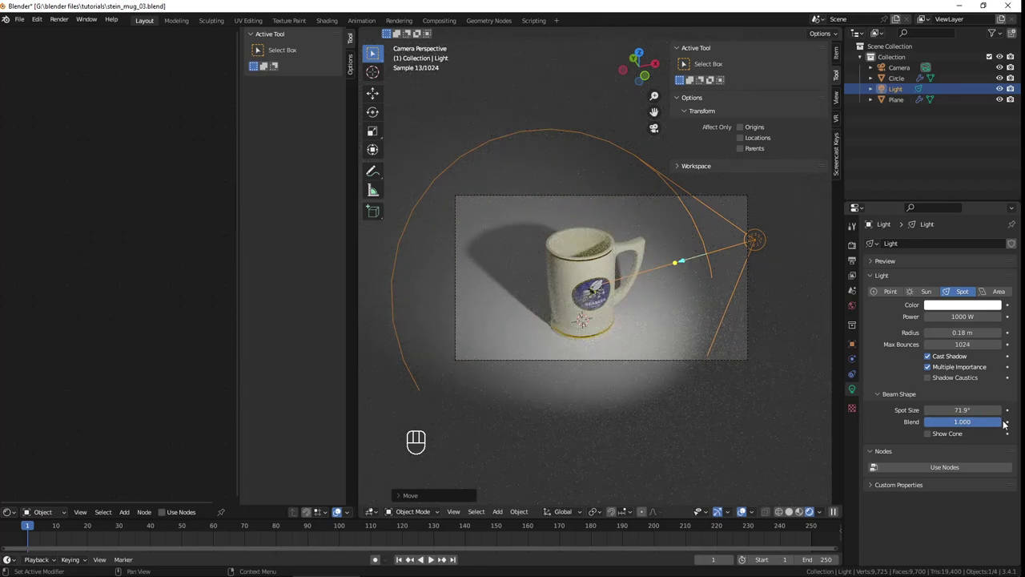
left_click_drag(969, 410, 990, 410)
scroll(604, 339, "up", 3)
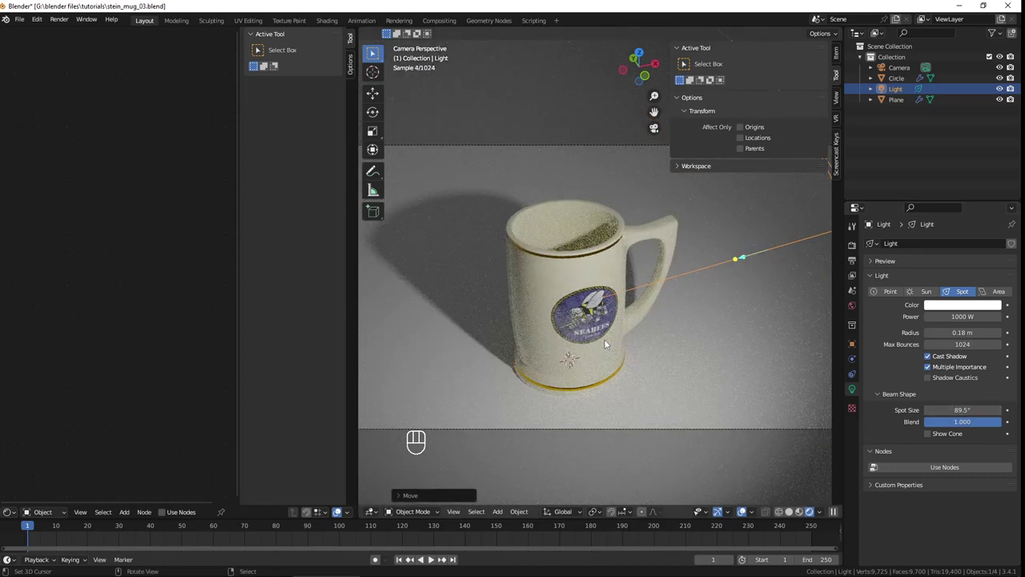
scroll(601, 339, "down", 3)
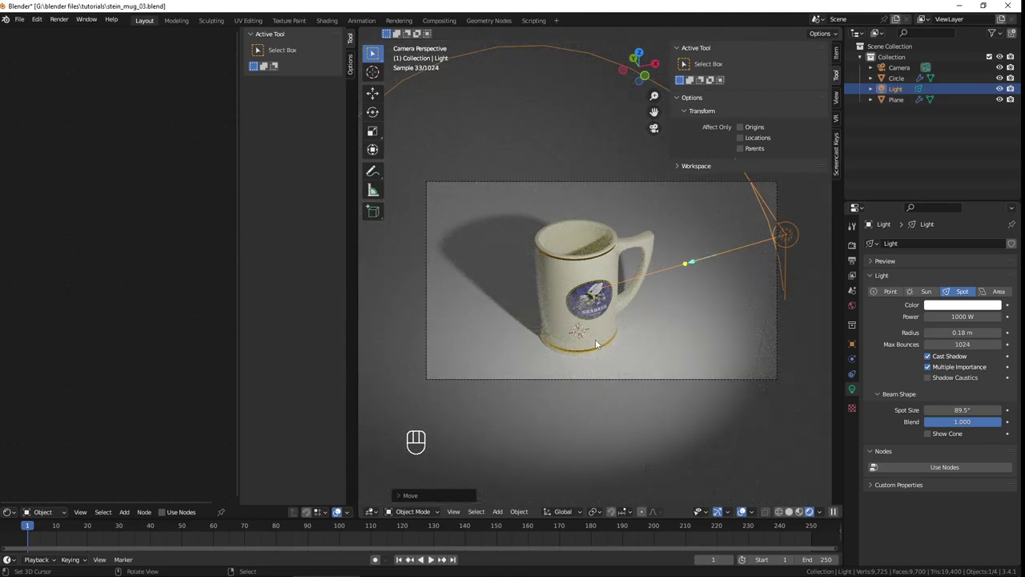
key("F12")
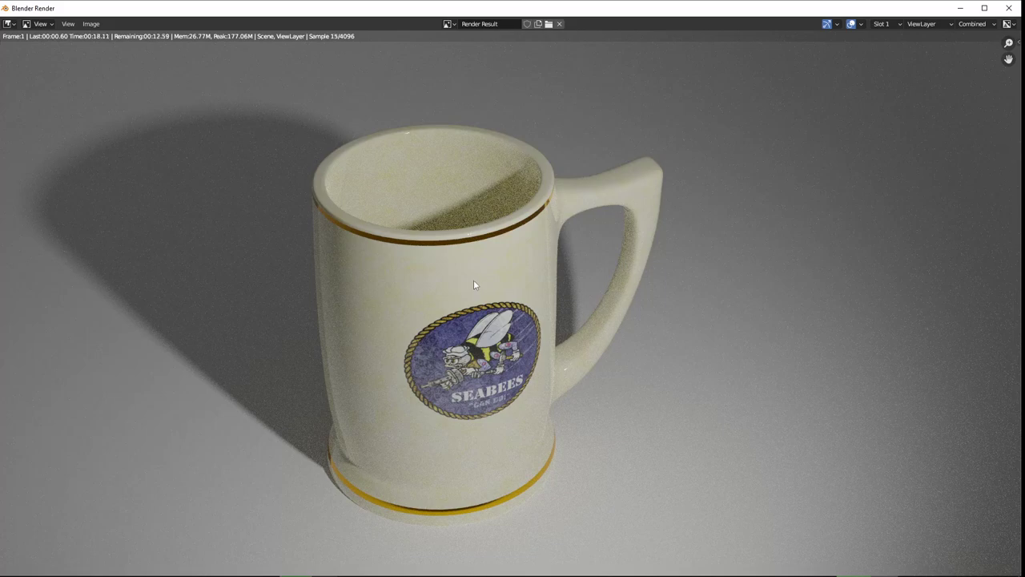
key("Escape")
key("Escape")
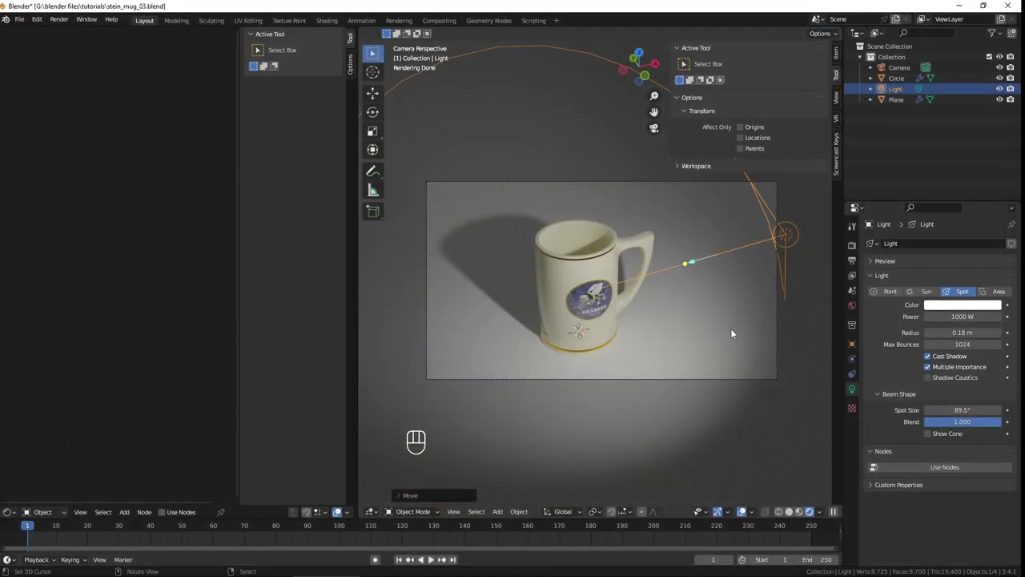
- Enter 50 in the Output properties Resolution % field
left_click(852, 245)
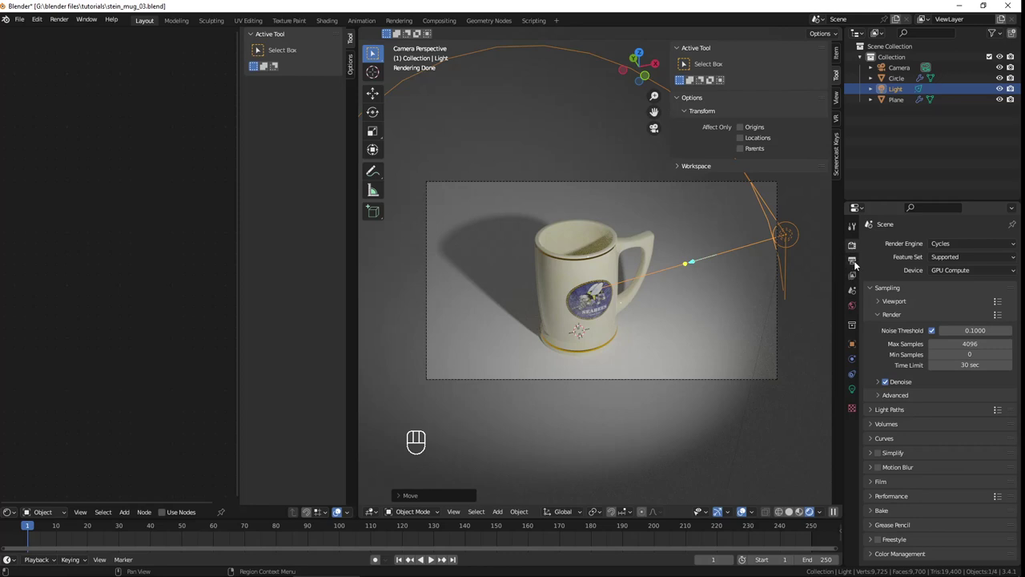
left_click(852, 261)
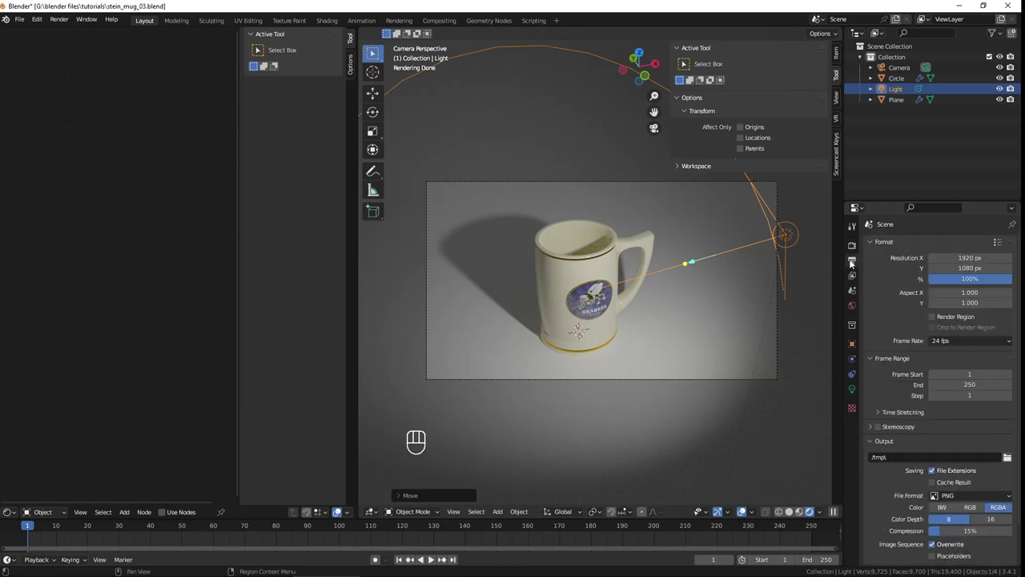
left_click(965, 278)
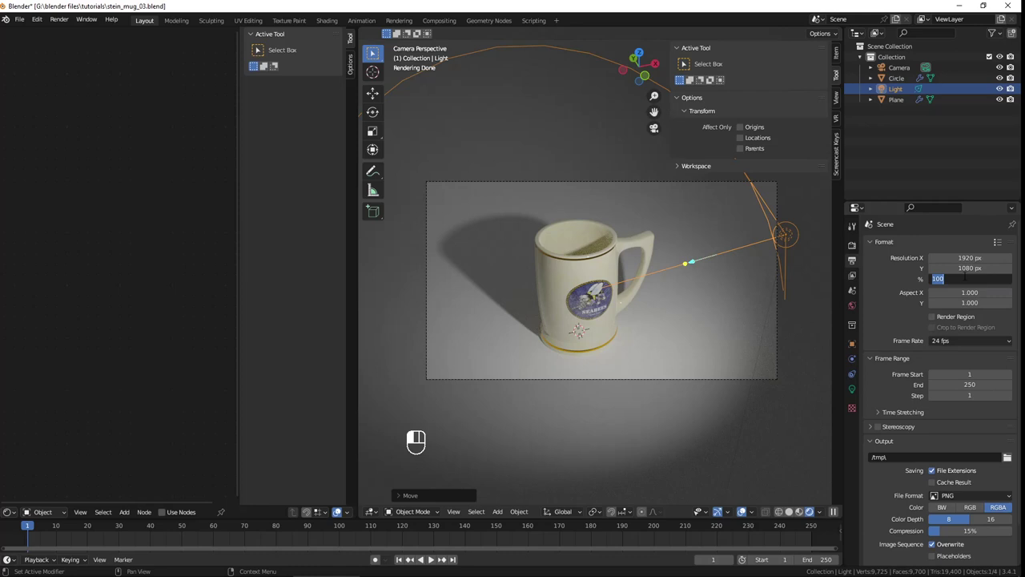
type("50")
key("Return")
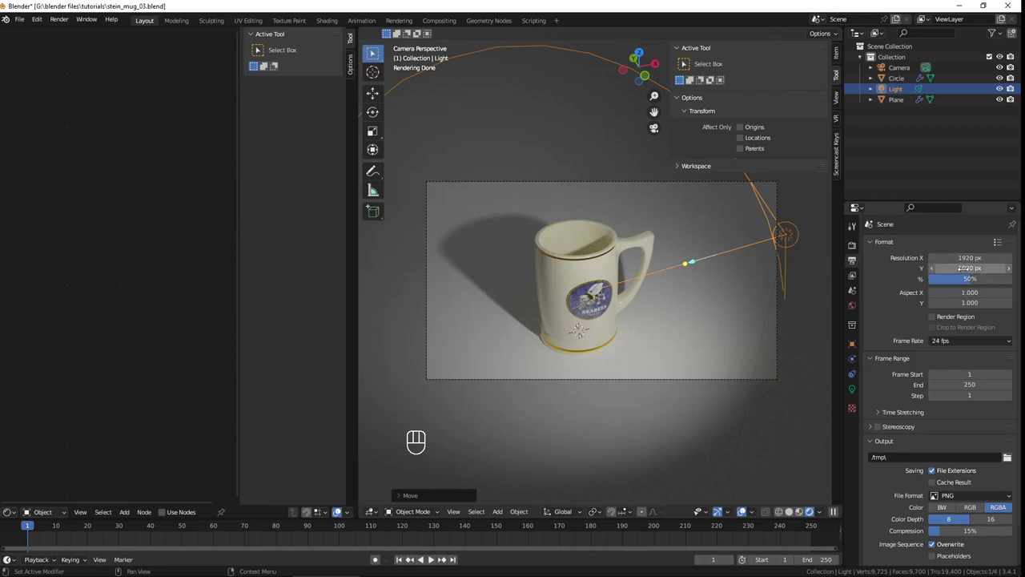
- Render the mug at 50% with F12, move the render window aside to inspect it, then close it
key("F12")
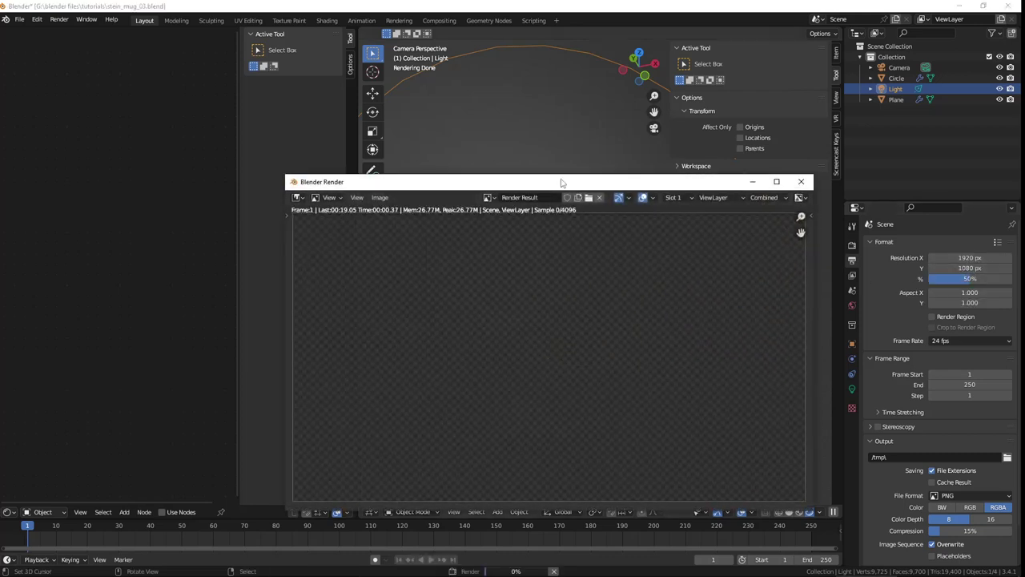
left_click_drag(562, 182, 478, 111)
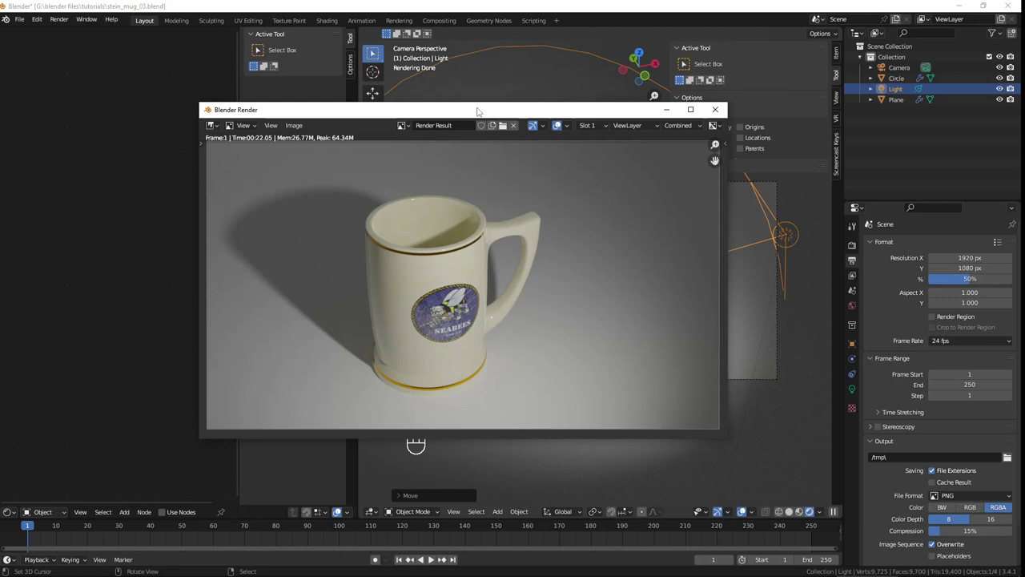
left_click_drag(534, 112, 484, 110)
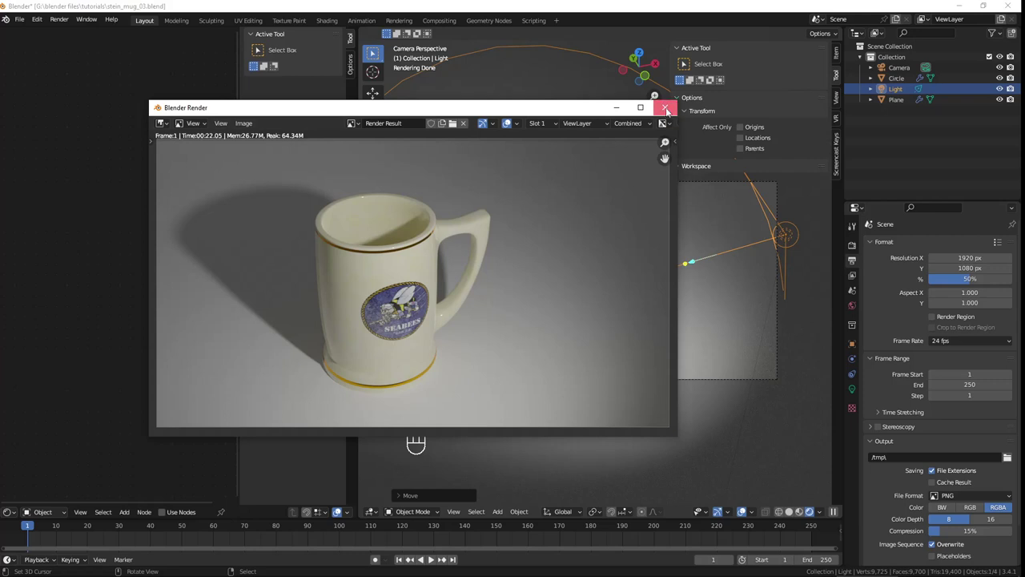
left_click(667, 109)
- Set Resolution % back to 100 and start the final full-size F12 render
left_click(777, 341)
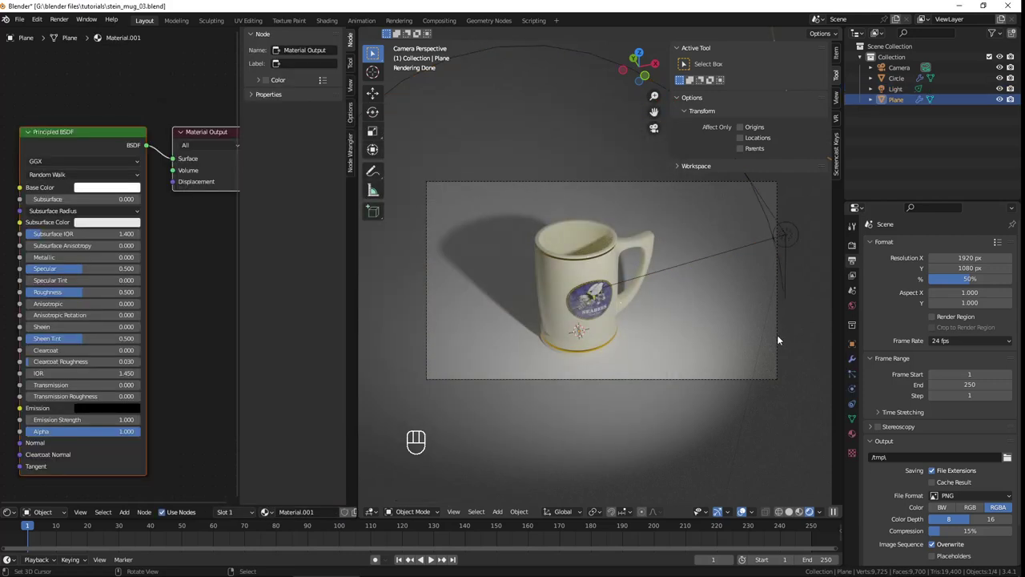
scroll(777, 340, "up", 3)
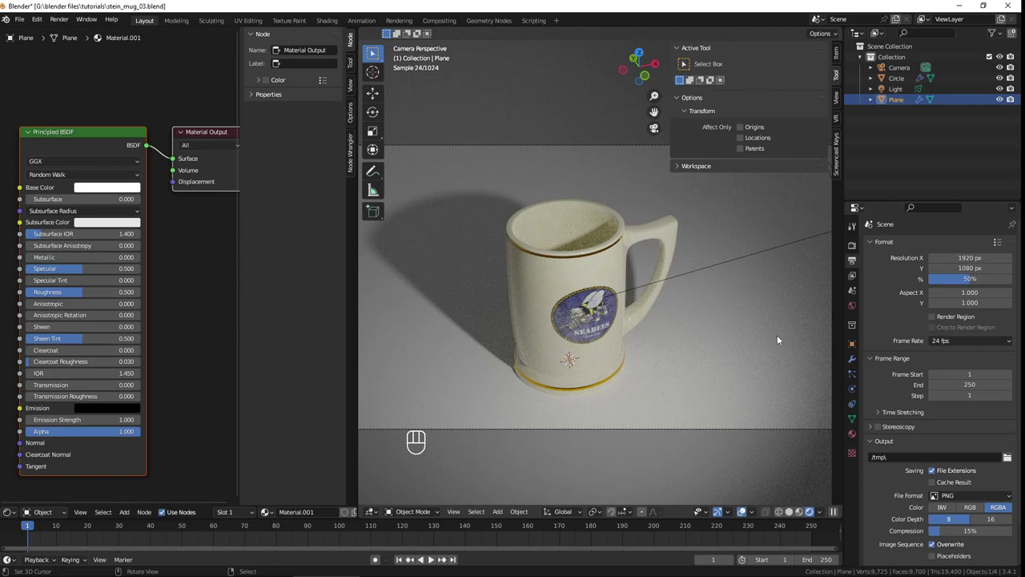
double_click(969, 278)
type("100")
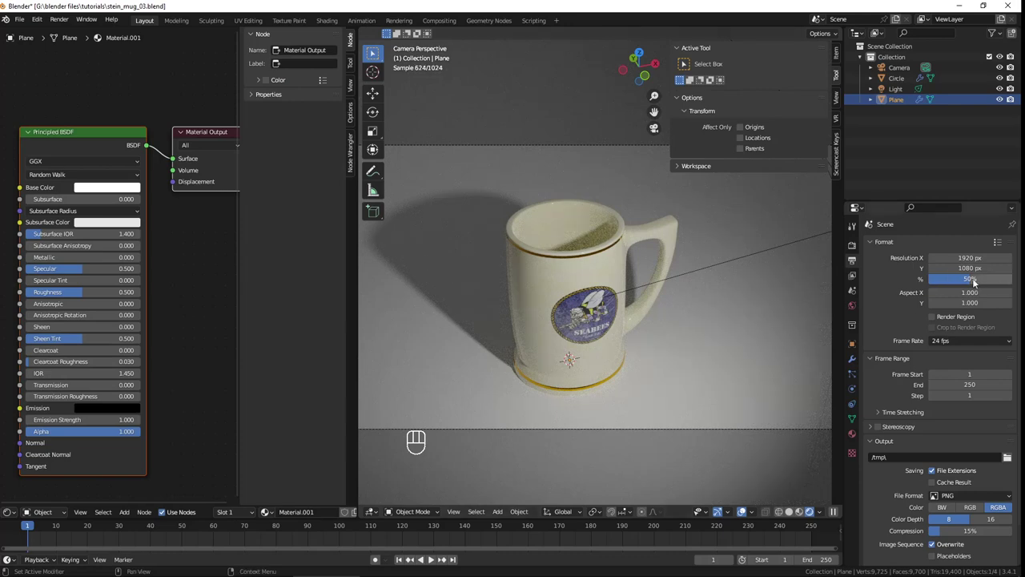
key("Return")
key("F12")
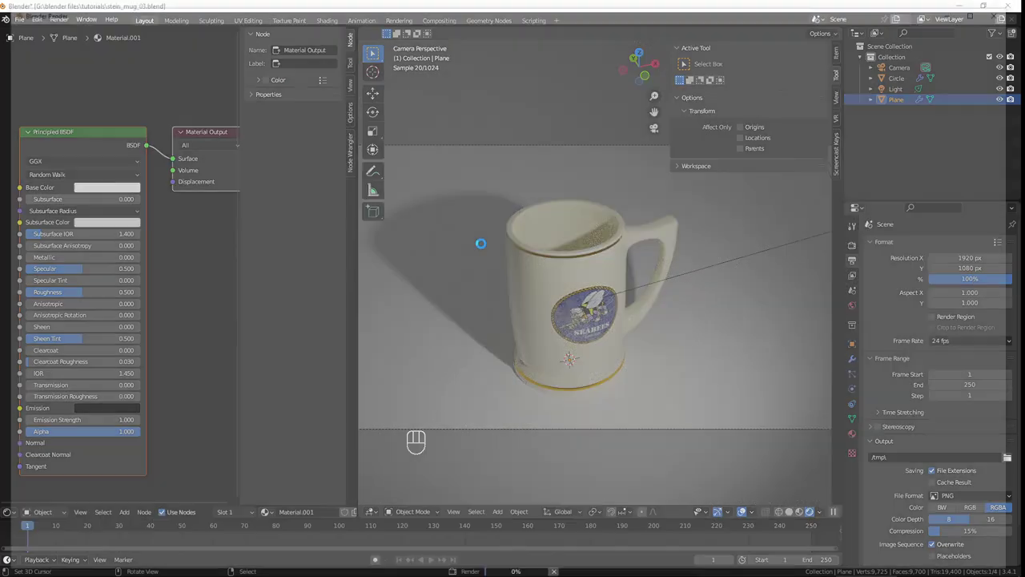